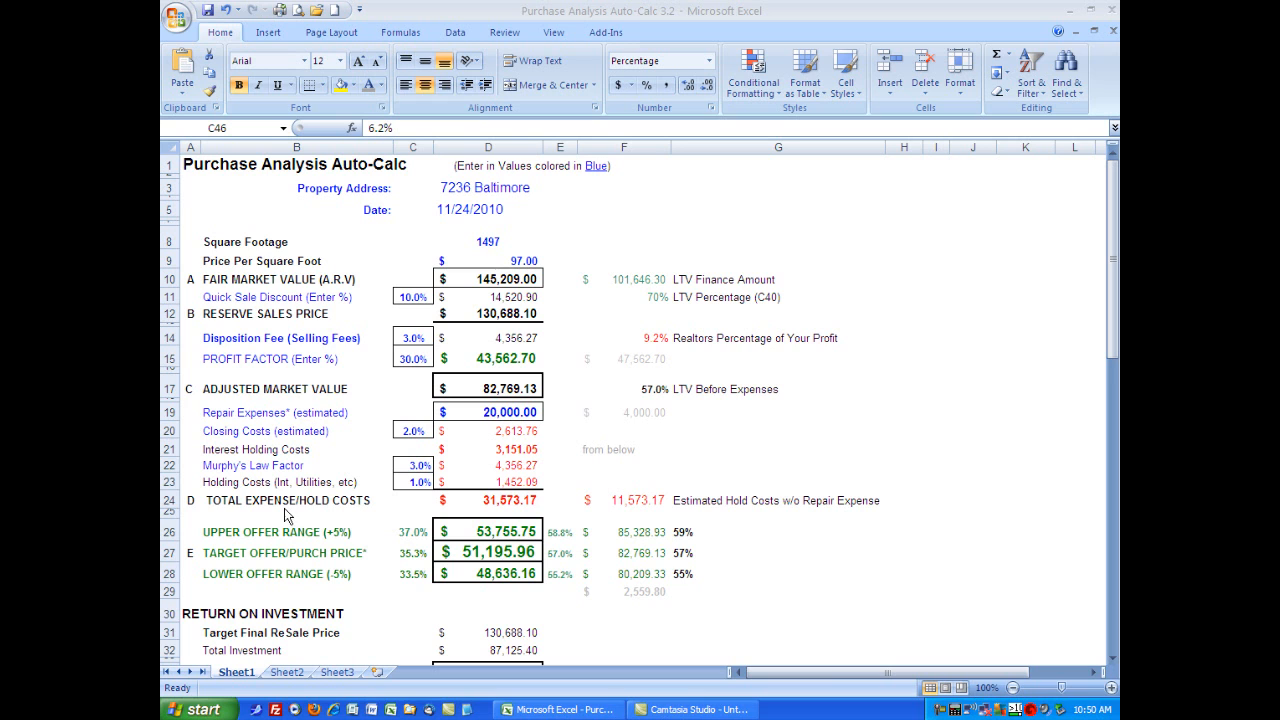
Examine the worksheet's offer range, return on investment and leveraged return sections
left_click(1114, 663)
left_click(1114, 663)
left_click(1114, 663)
left_click(1114, 663)
left_click(1114, 663)
left_click(1114, 663)
left_click(1114, 663)
left_click(1114, 663)
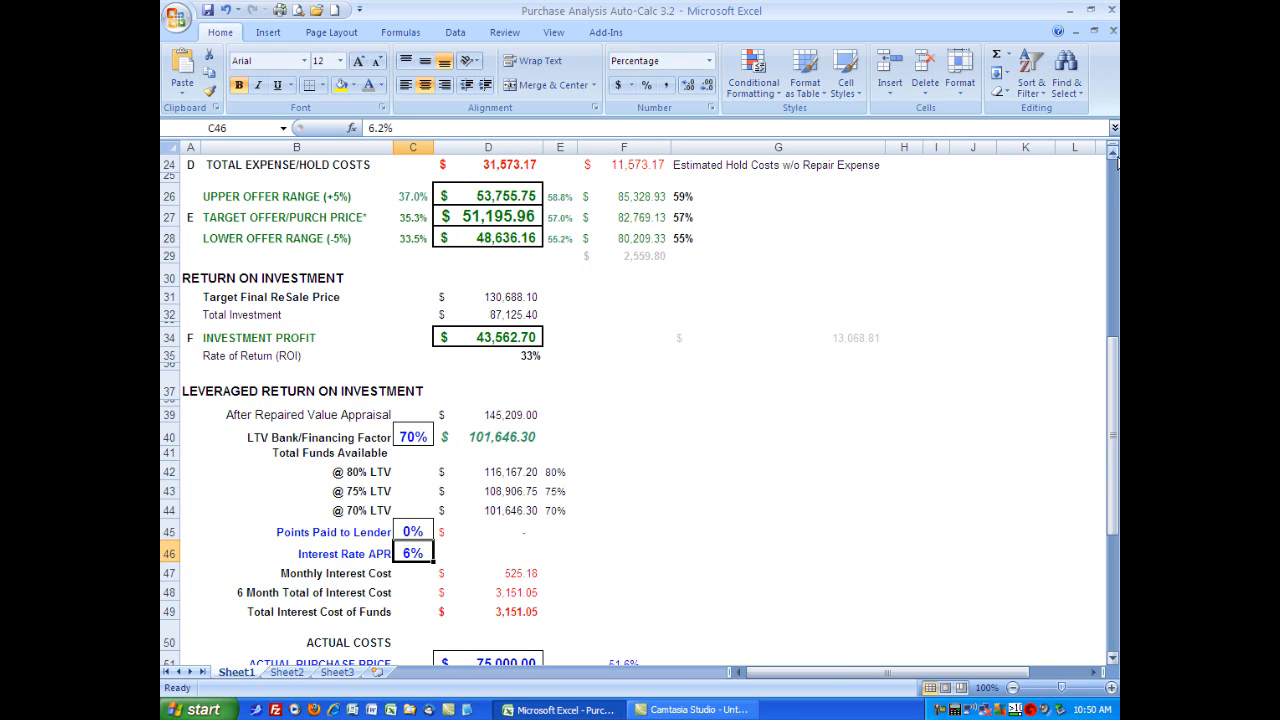
left_click_drag(1113, 157, 1113, 157)
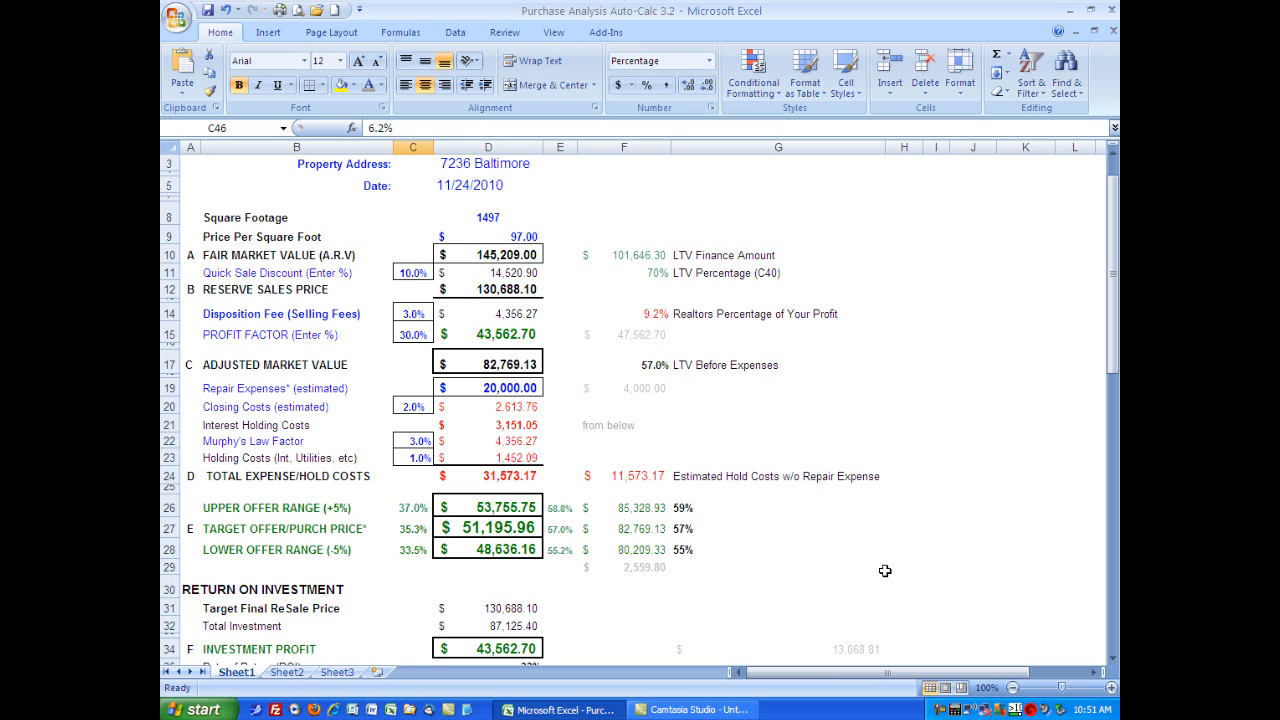
Review the leveraged return, actual costs and credit line sections, inspecting credit line cells D59 to D61
scroll(885, 571, "down", 8)
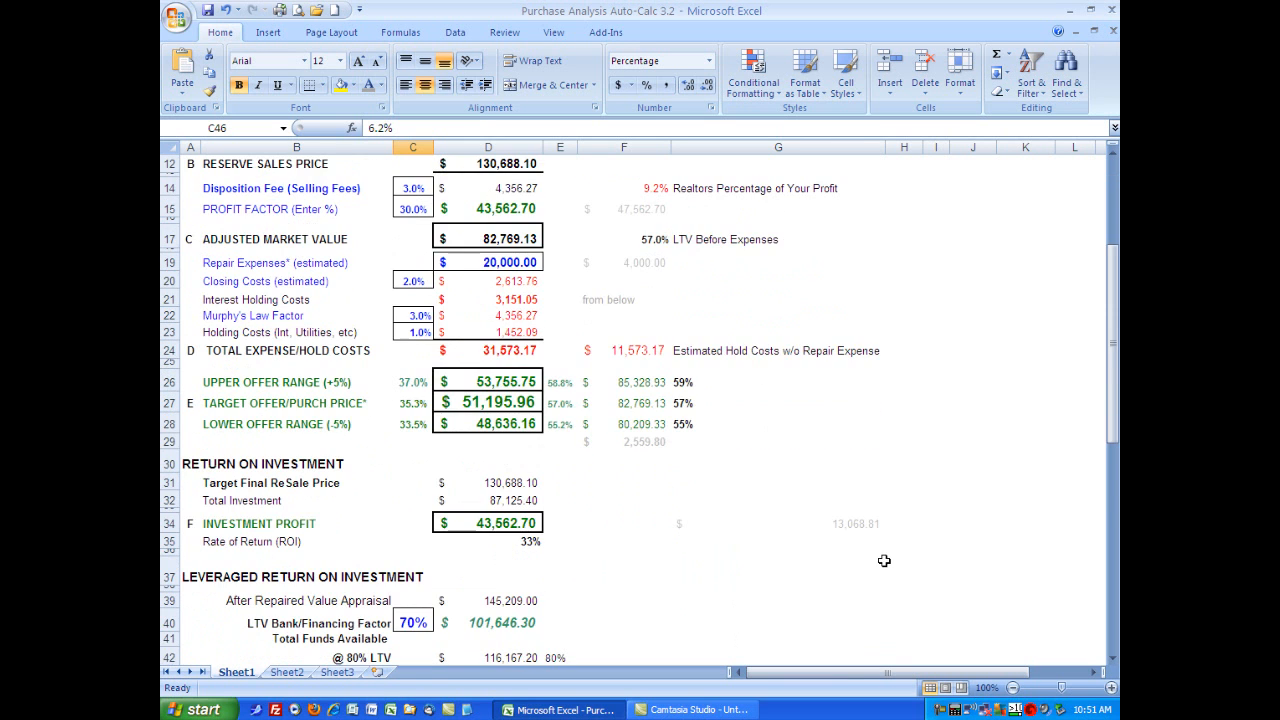
scroll(880, 558, "down", 3)
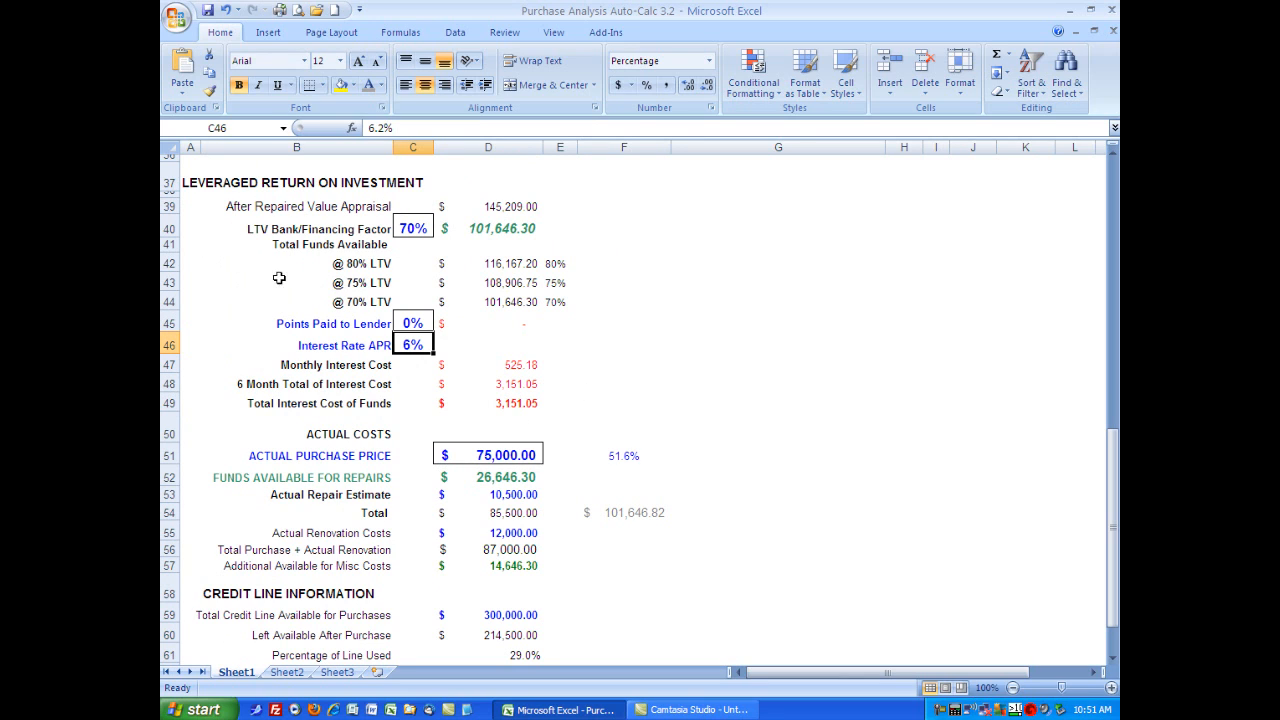
scroll(192, 416, "down", 1)
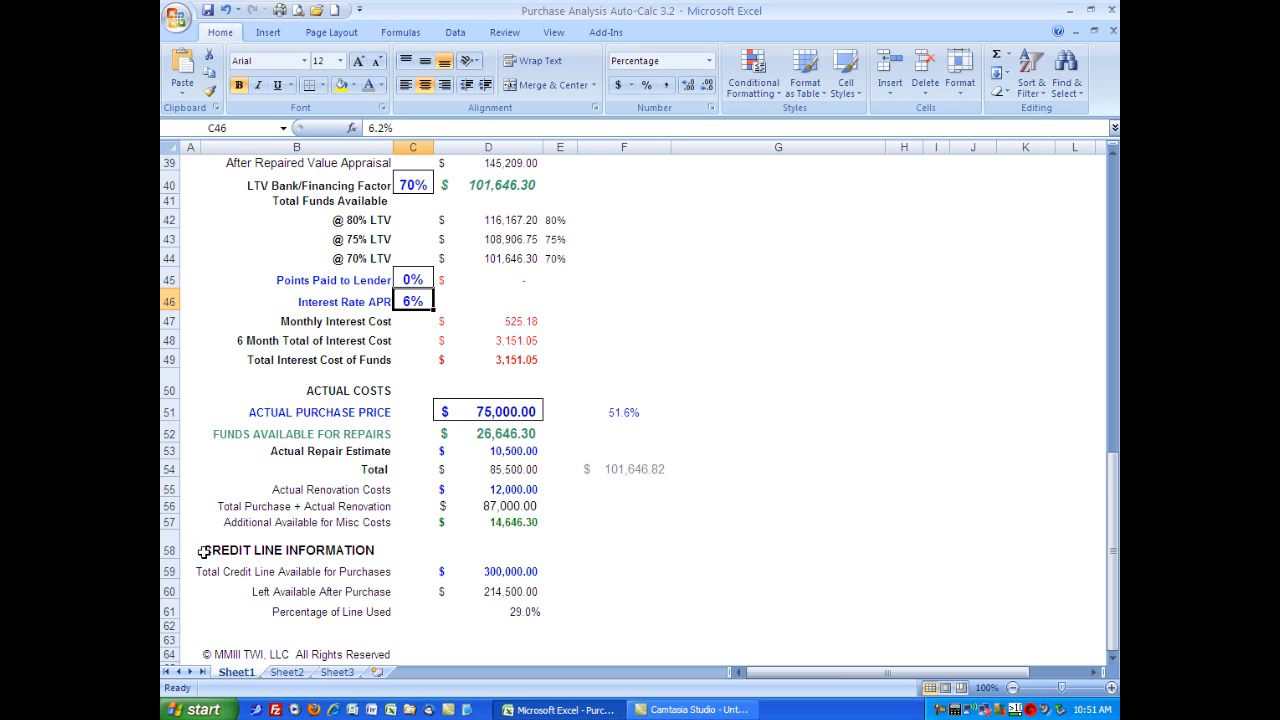
left_click(520, 573)
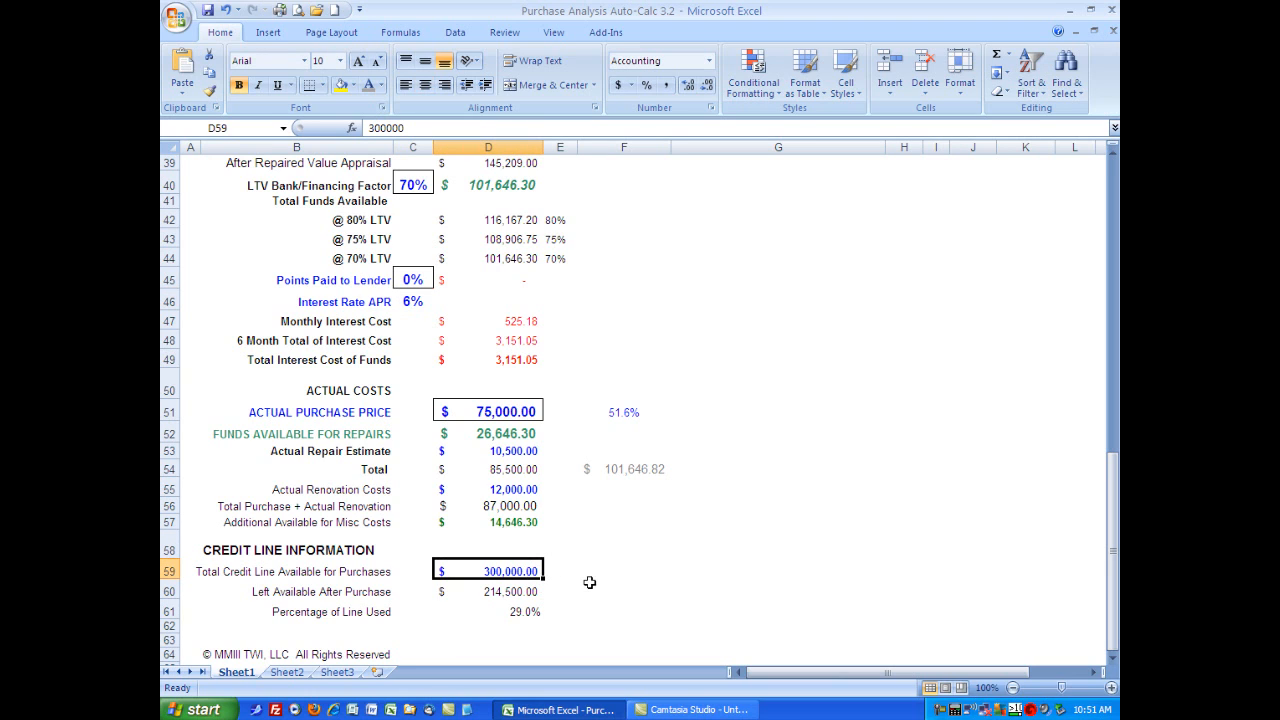
left_click(504, 606)
left_click(504, 596)
left_click(506, 612)
scroll(690, 580, "up", 3)
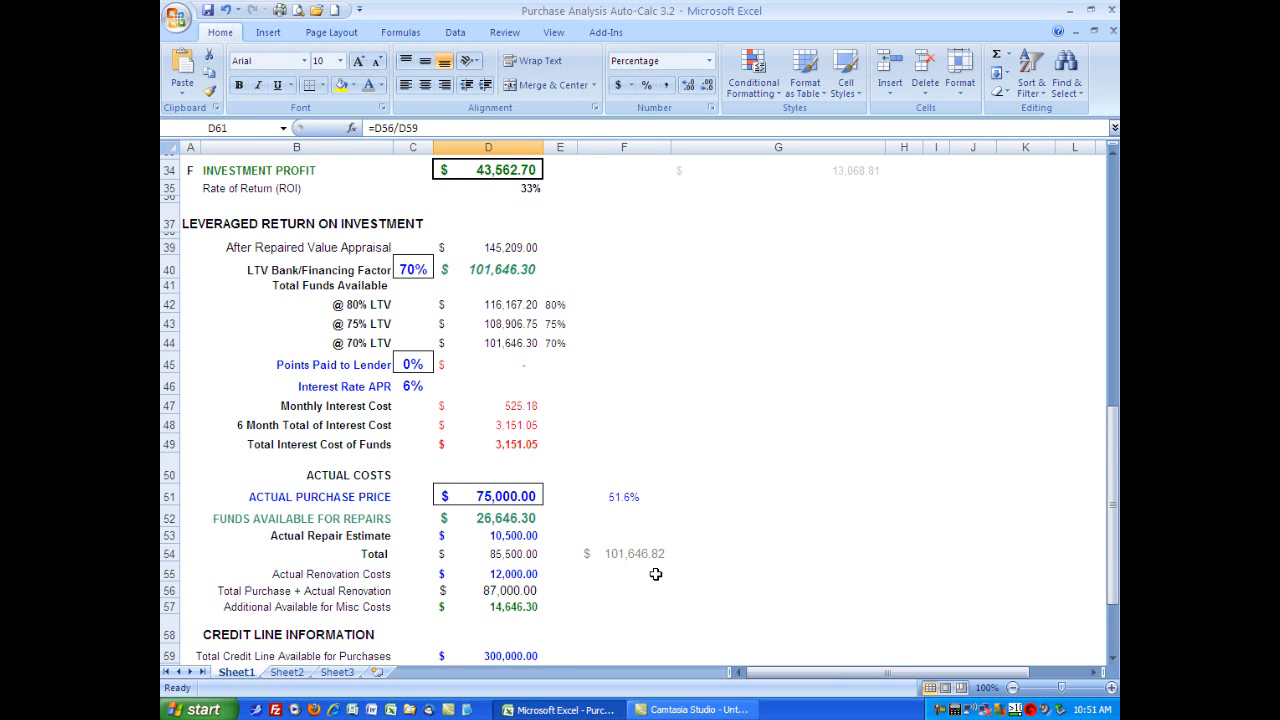
scroll(703, 539, "up", 9)
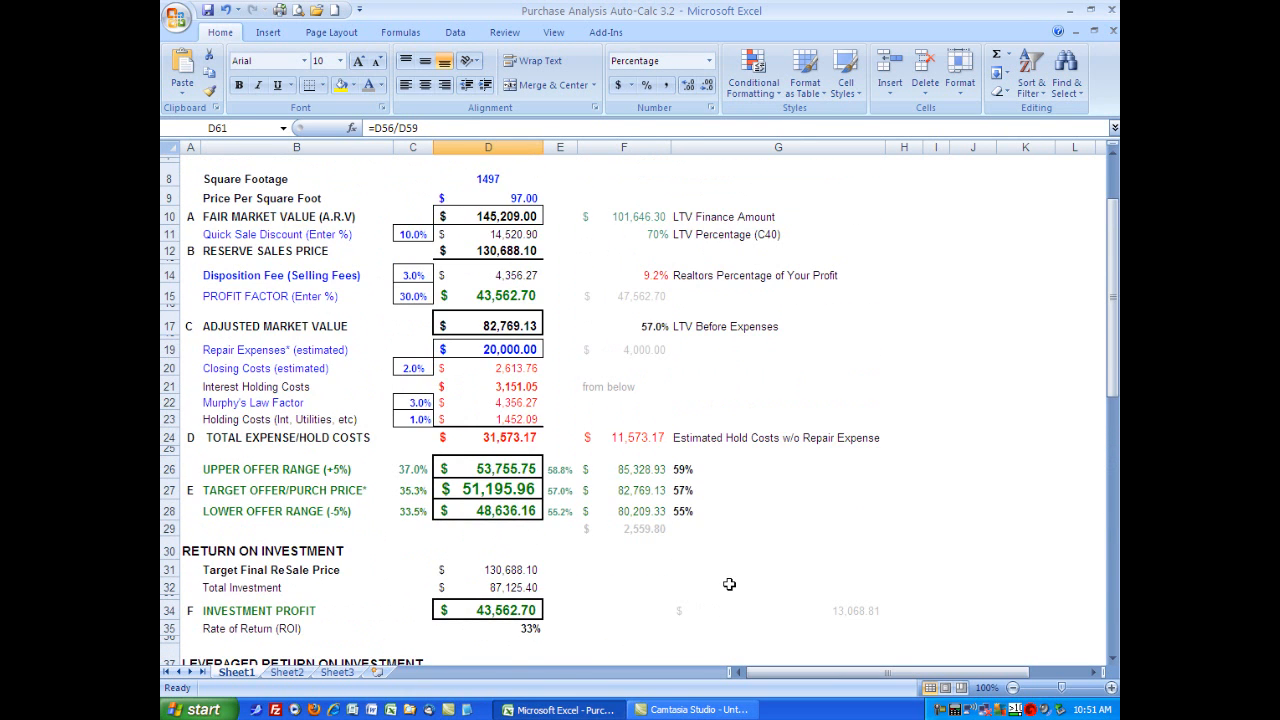
scroll(729, 584, "up", 1)
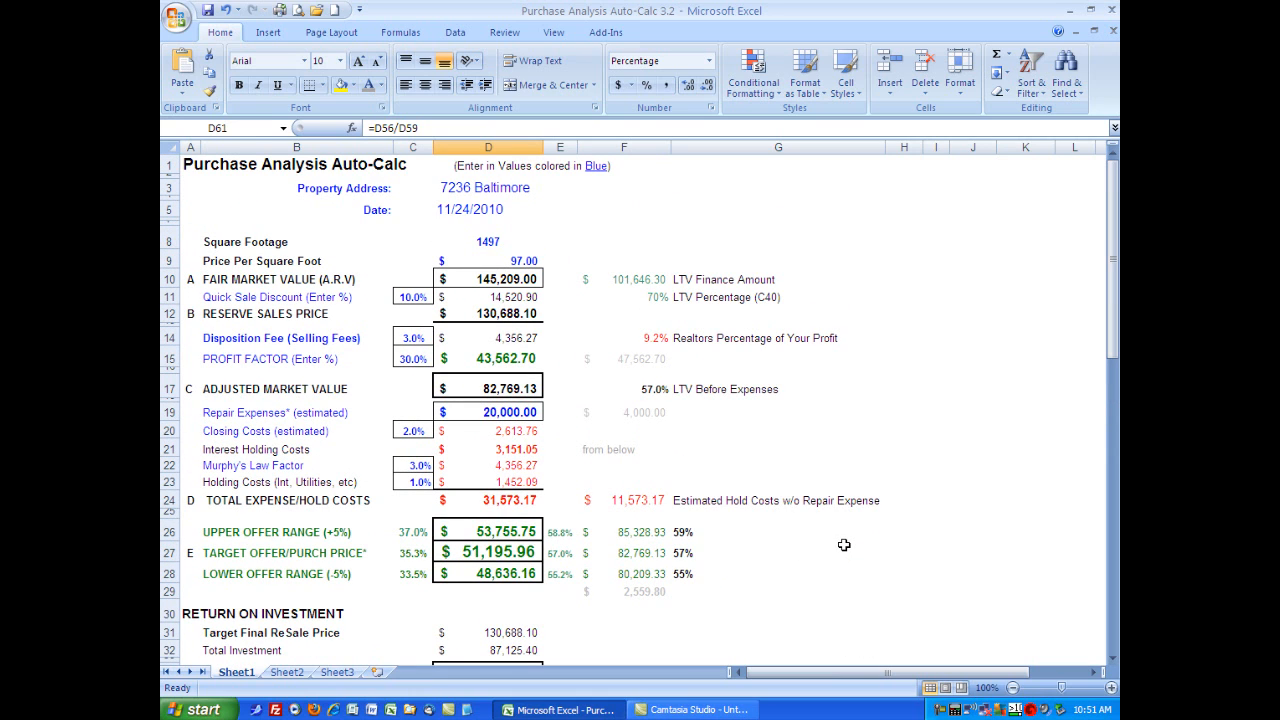
scroll(840, 541, "down", 1)
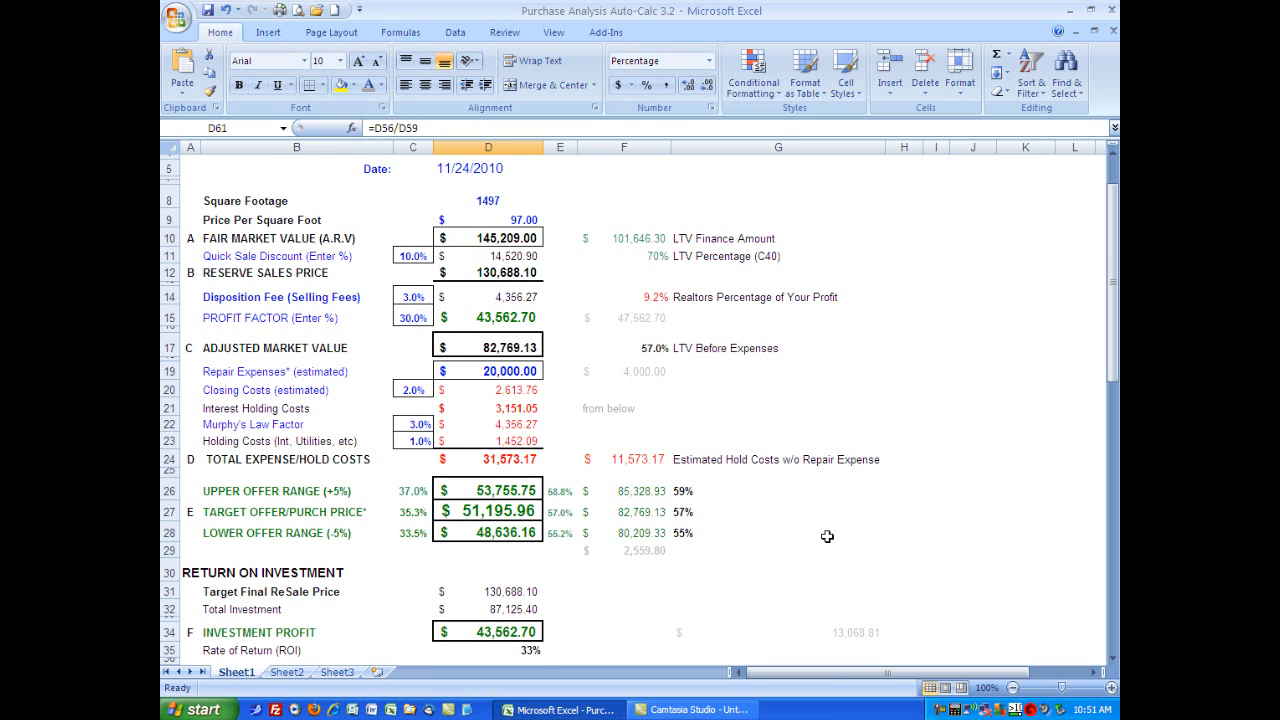
scroll(827, 537, "up", 1)
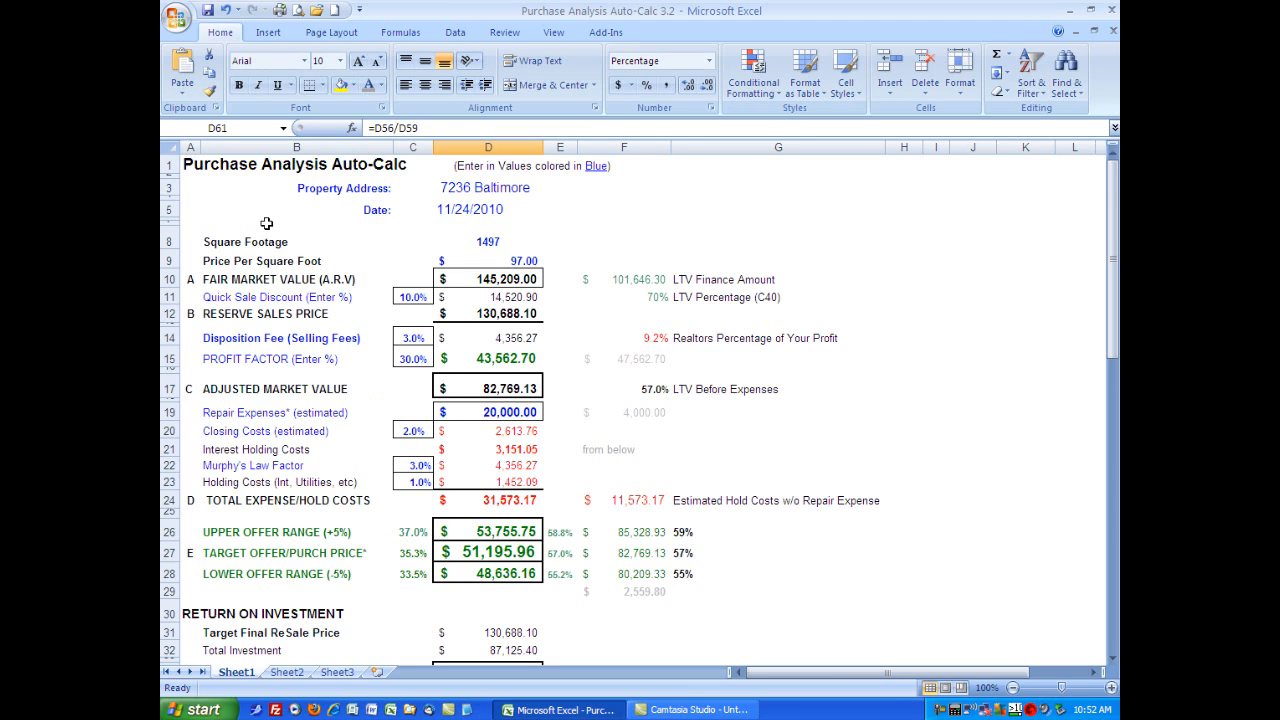
Inspect the entry cells for address, date, square footage, price per square foot, quick sale discount, disposition fee, profit factor and closing costs
left_click(462, 187)
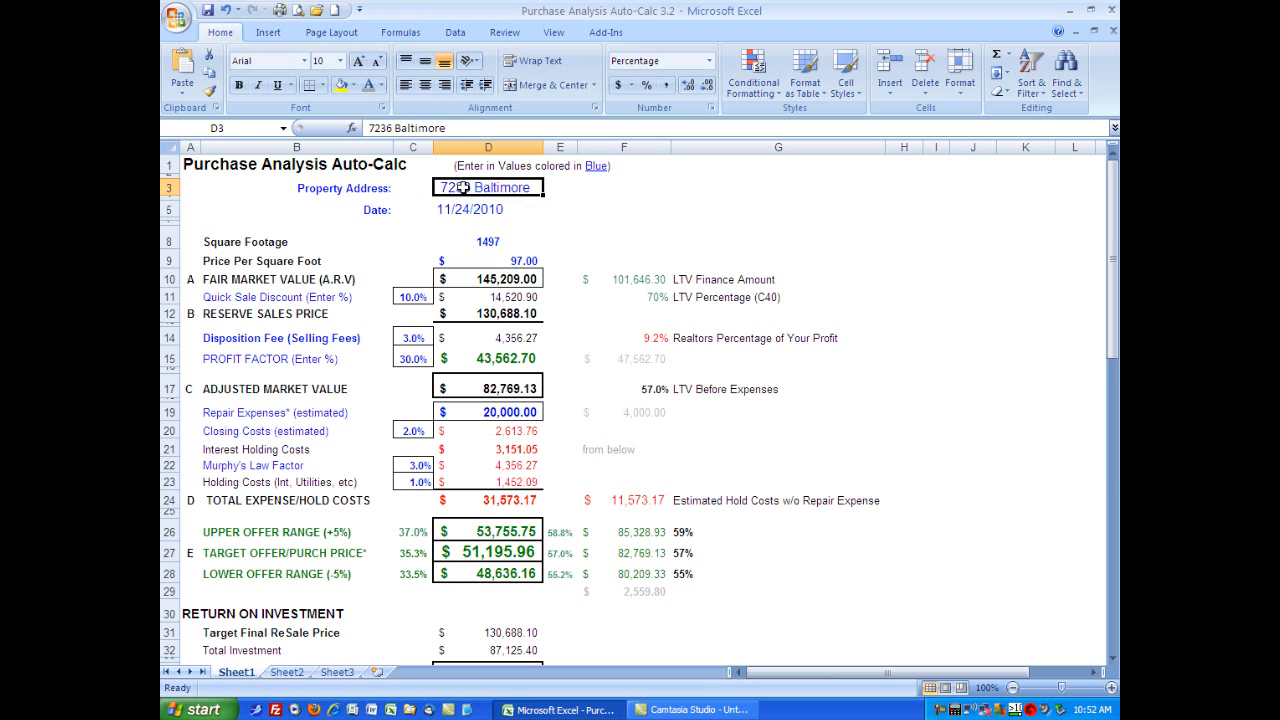
left_click(462, 209)
left_click(465, 188)
left_click(469, 211)
left_click(489, 246)
left_click(505, 264)
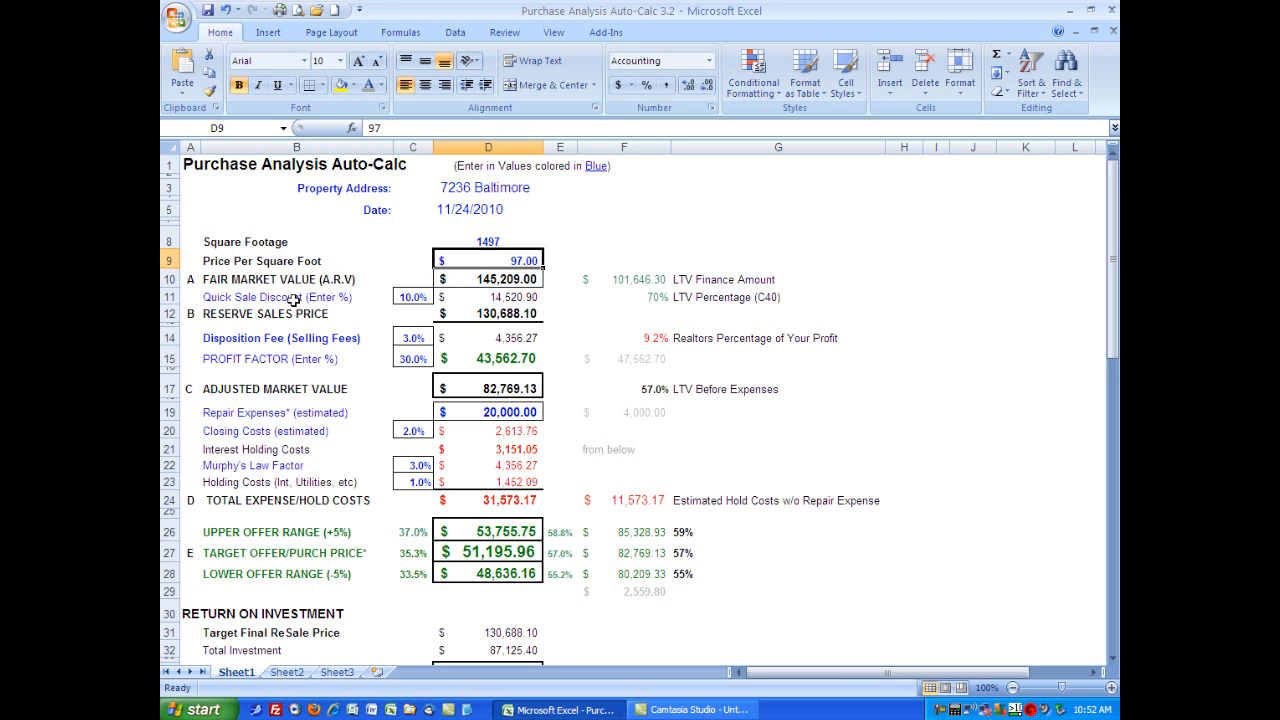
left_click(410, 297)
left_click(415, 343)
left_click(415, 361)
left_click(414, 430)
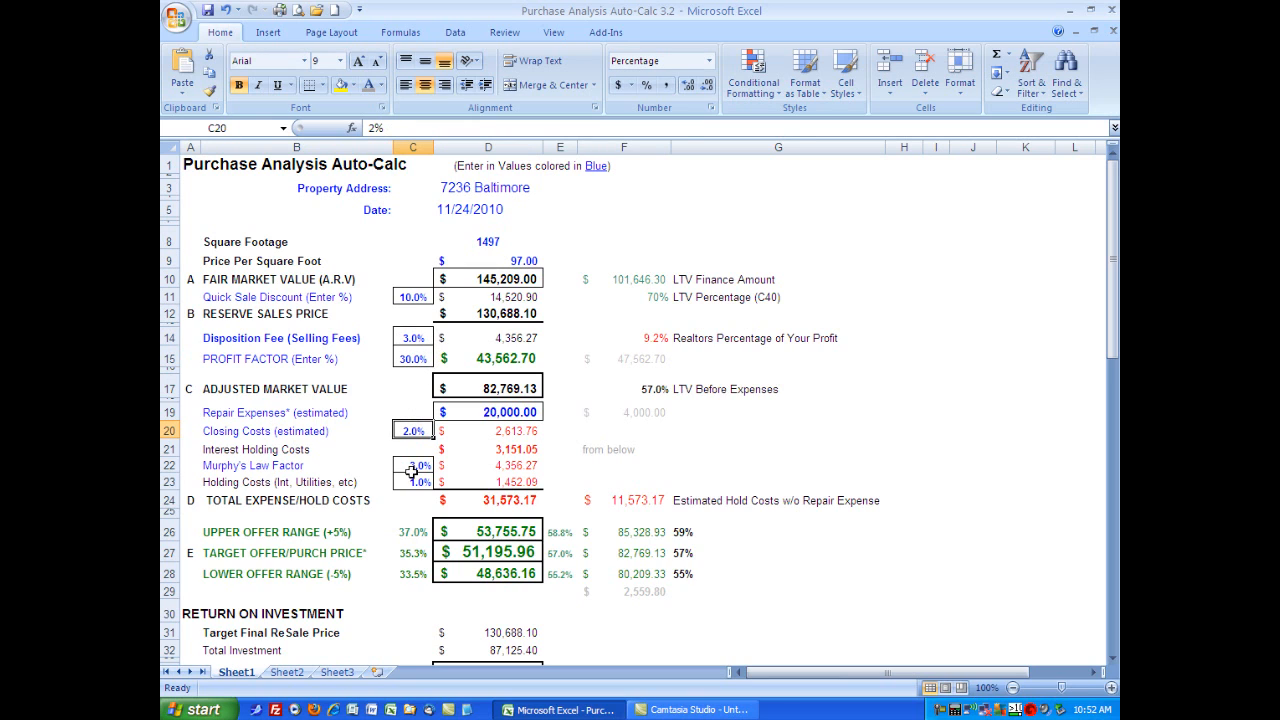
left_click(490, 241)
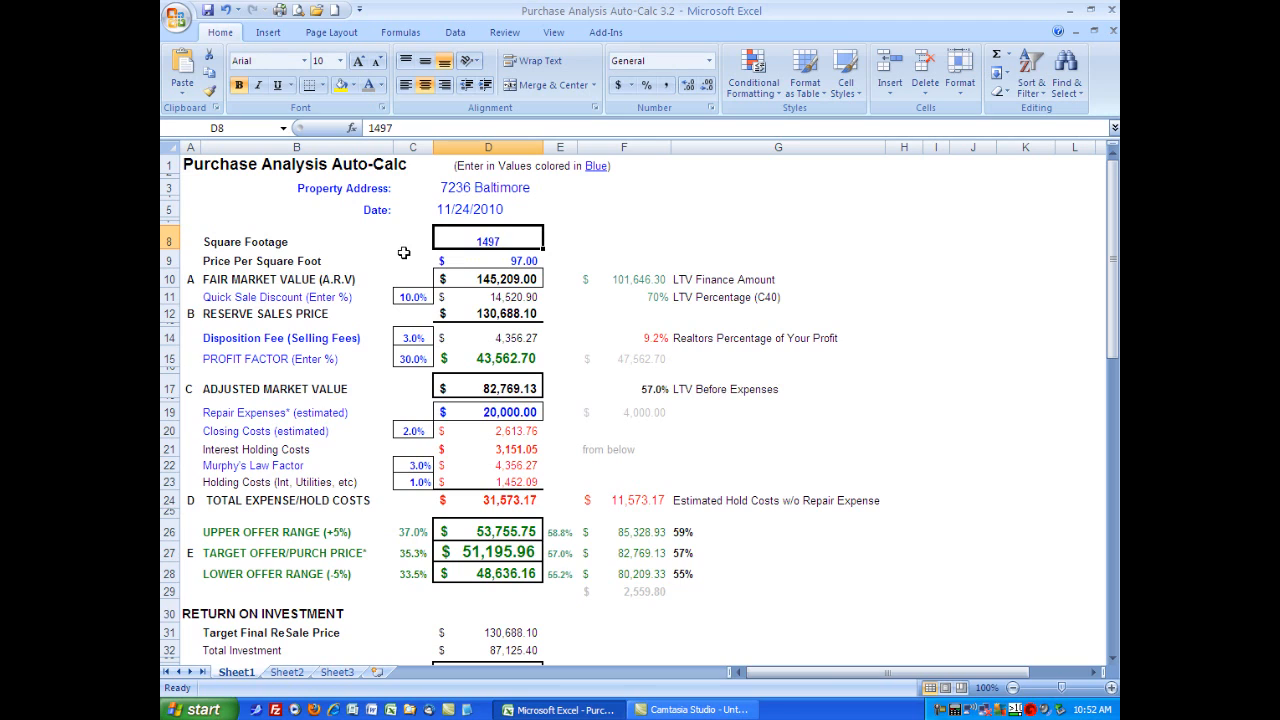
left_click(460, 211)
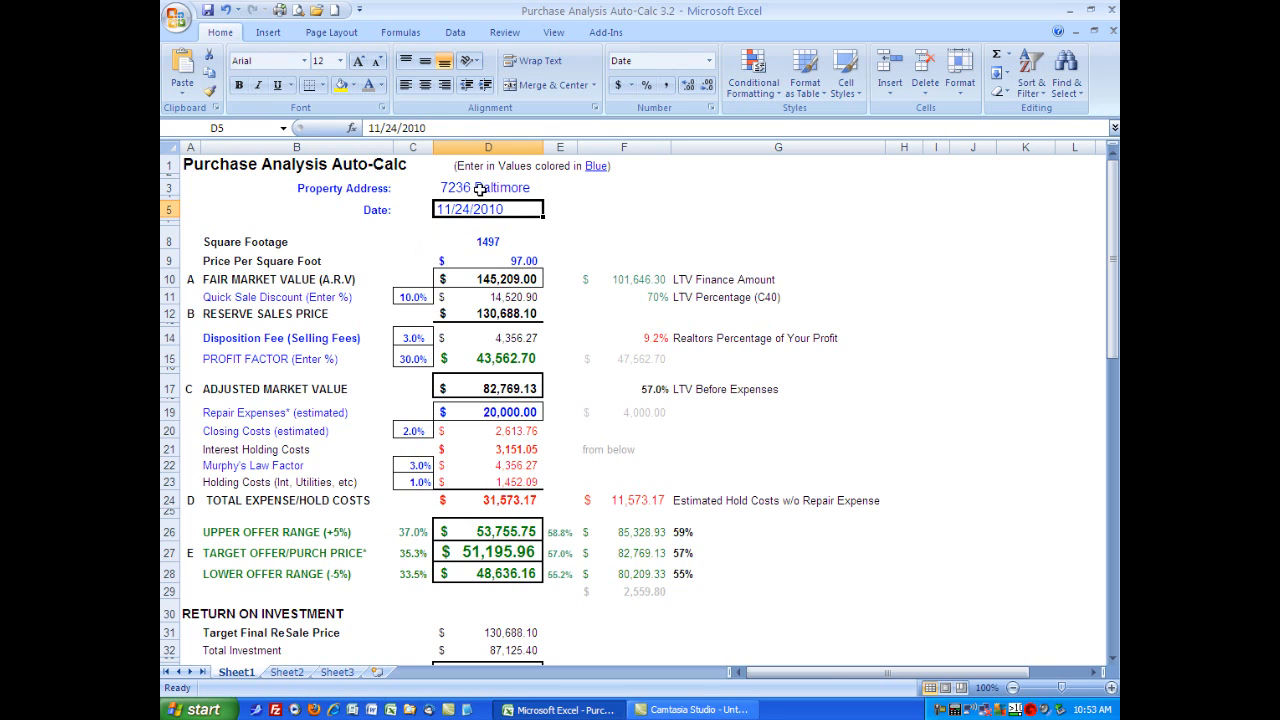
left_click(478, 190)
left_click(465, 208)
Set the property's square footage in D8 to 1500
left_click(484, 242)
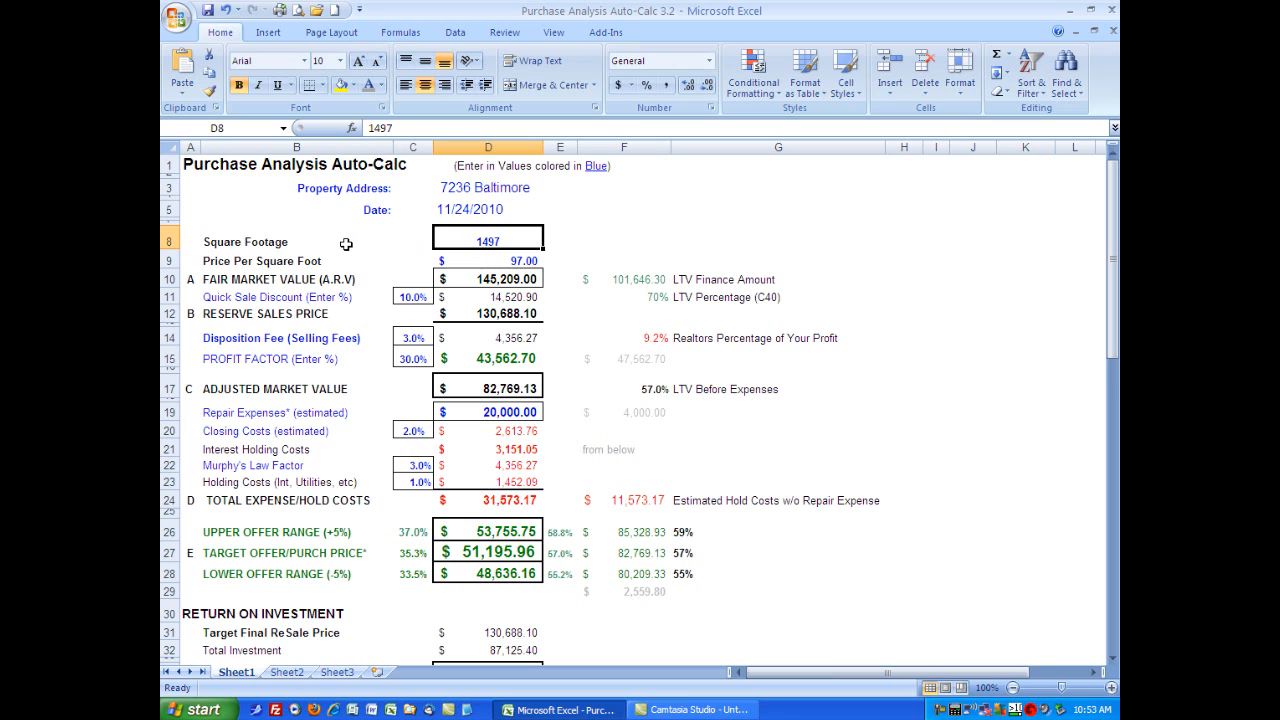
type("1500")
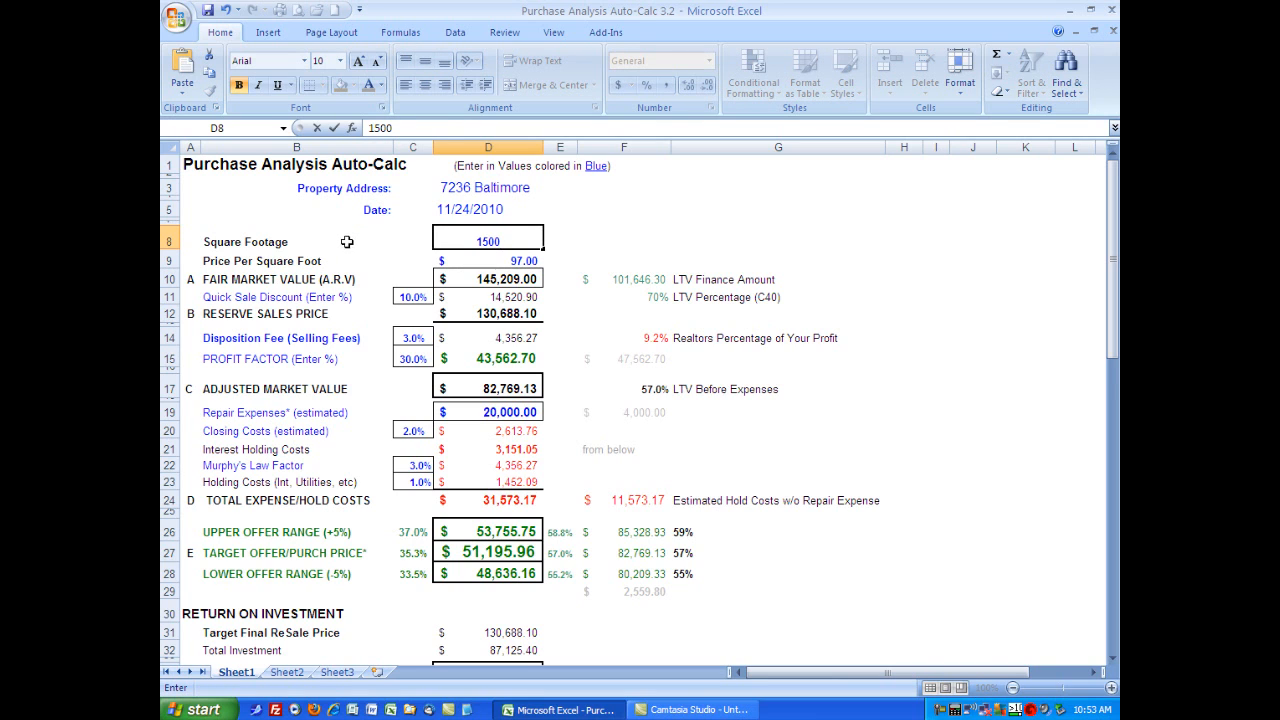
left_click(372, 242)
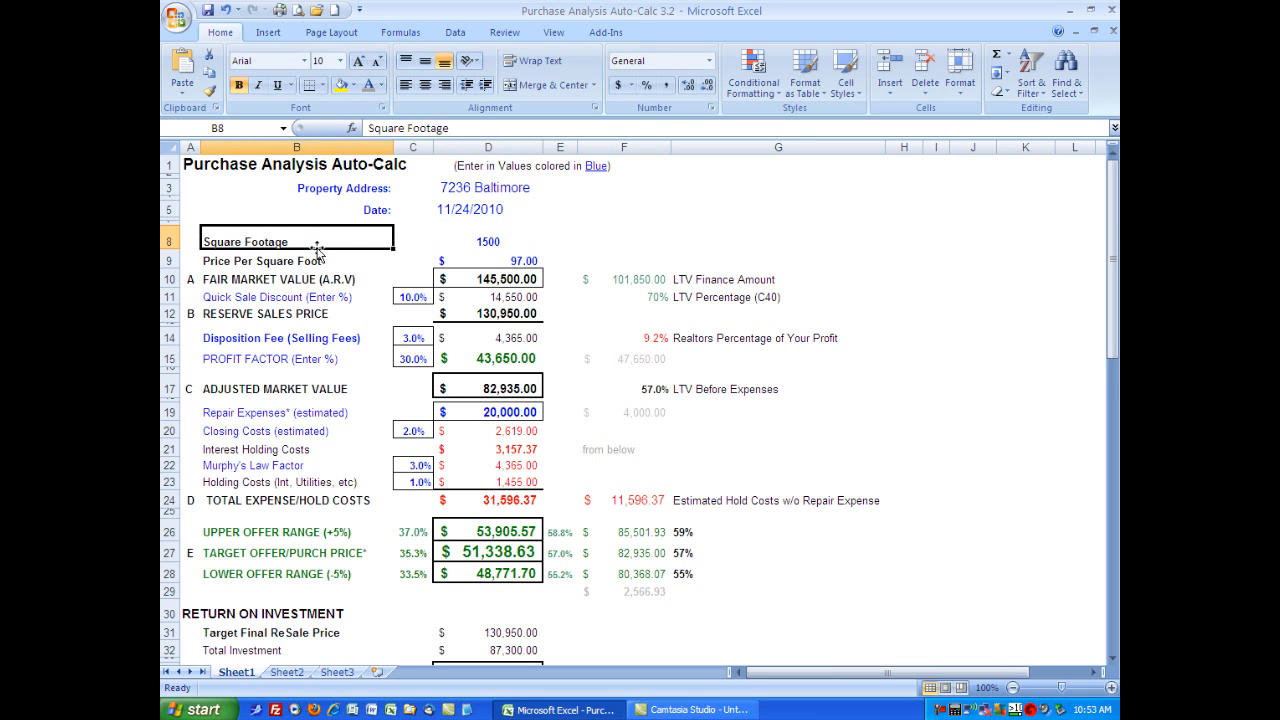
Add the note "Info from Comparable Sales" in F9, on the price per square foot row
left_click(493, 261)
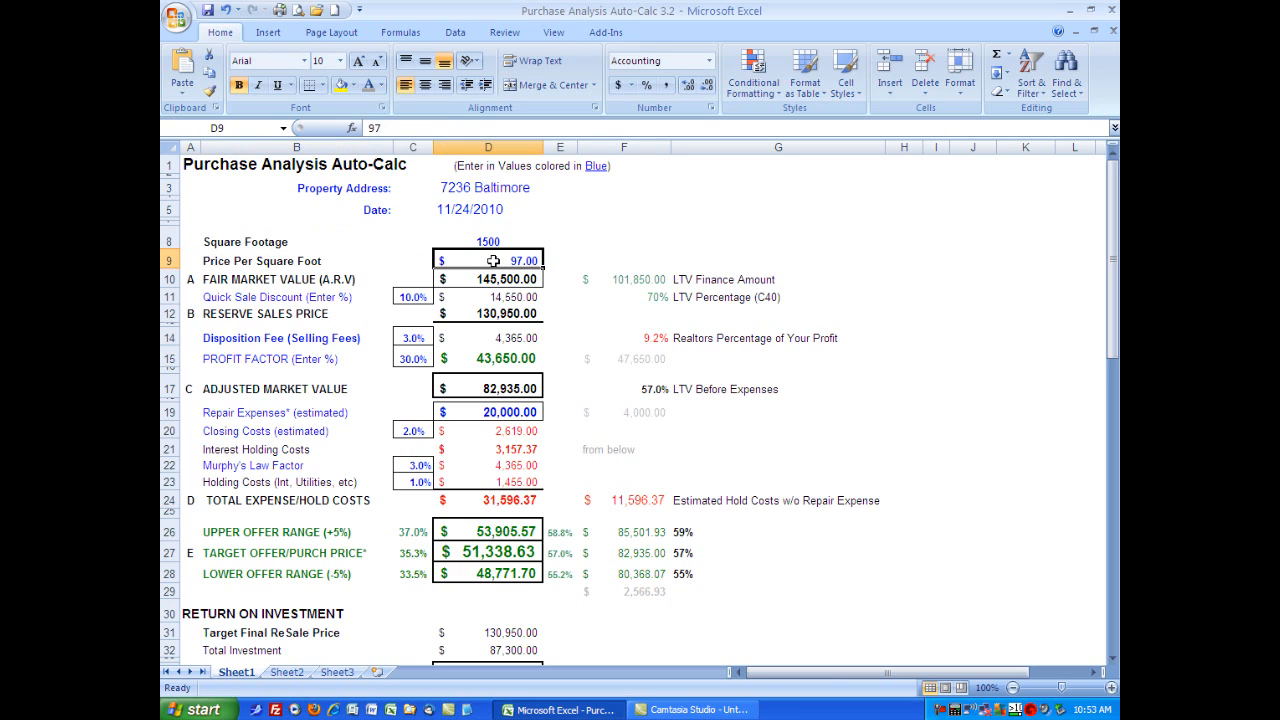
left_click(613, 258)
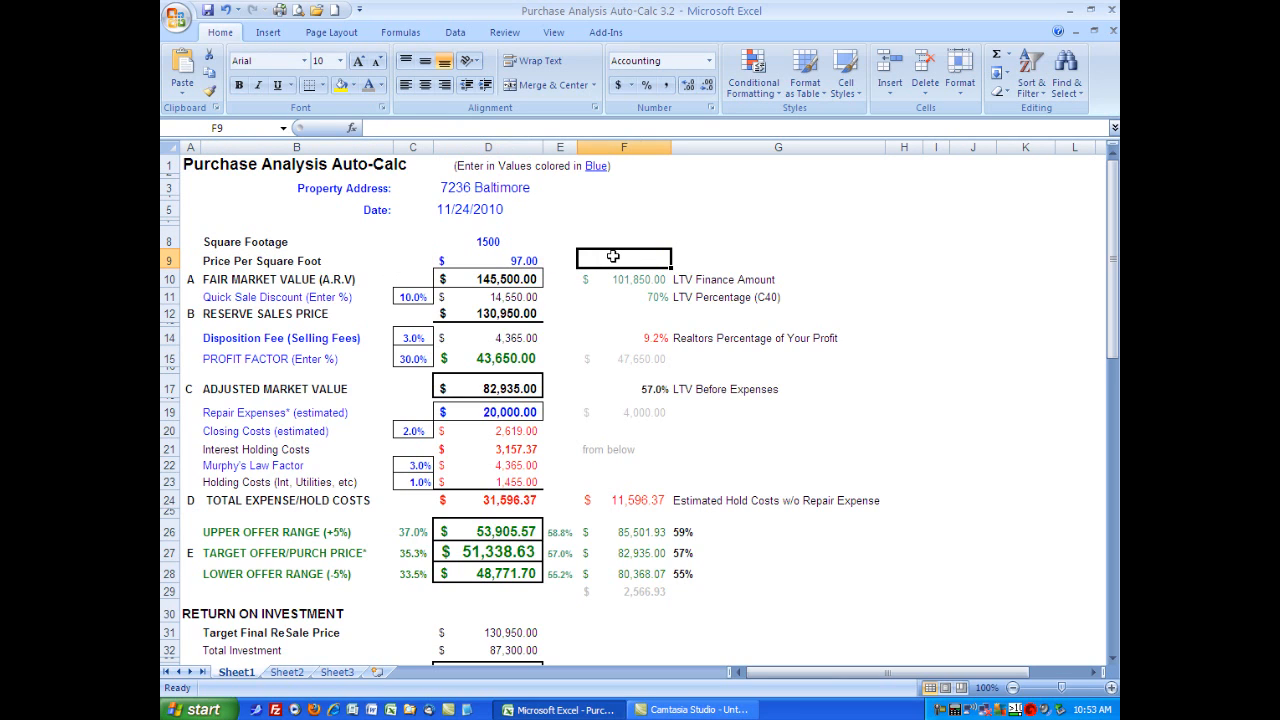
type("r")
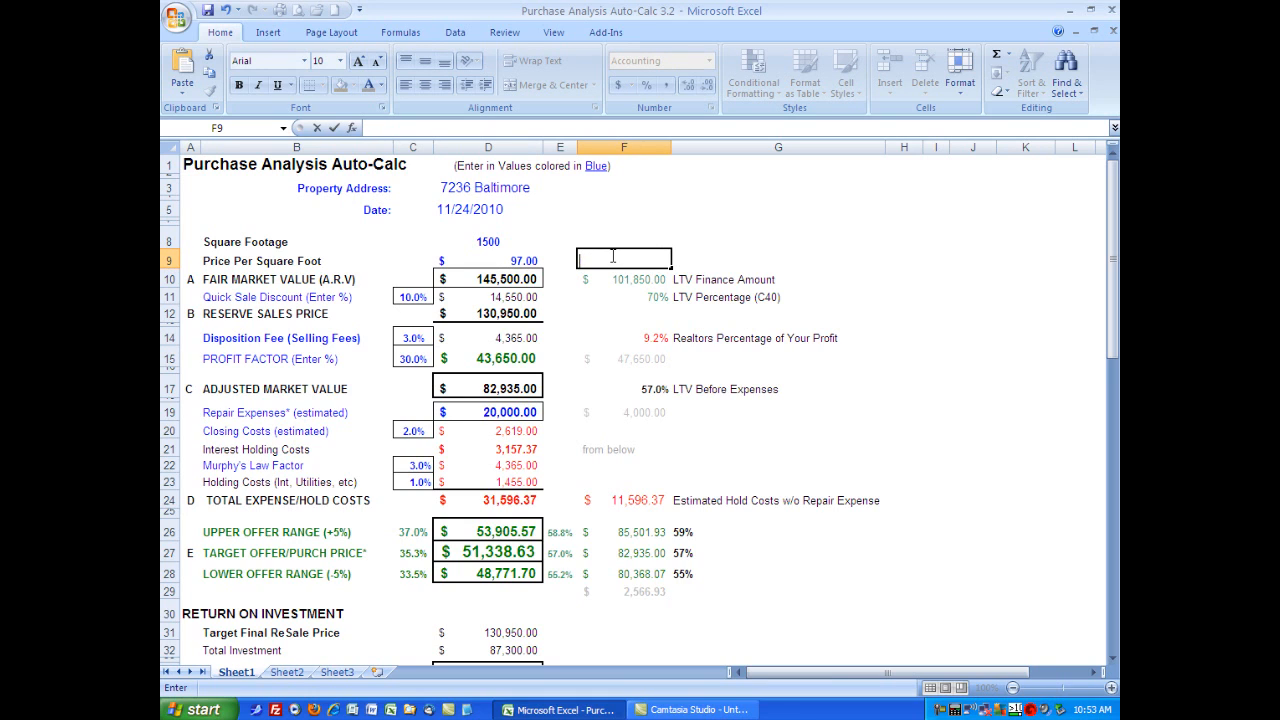
type("Info from Comparable Sales")
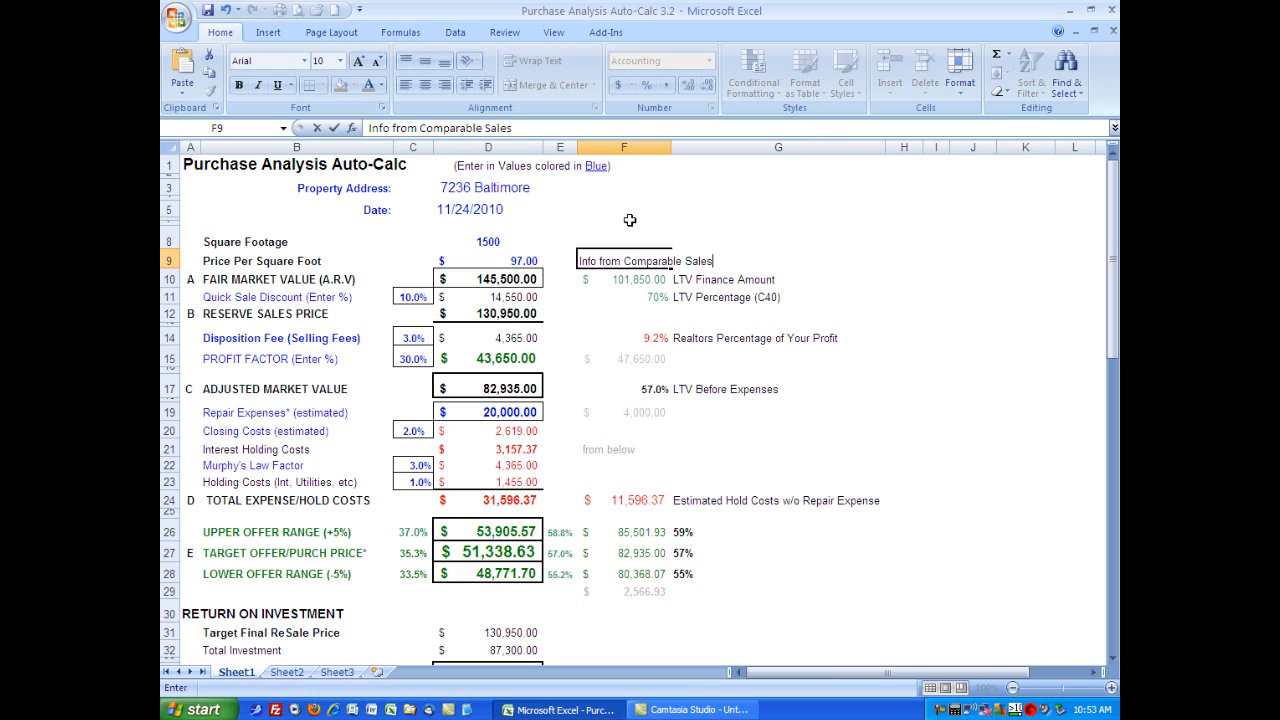
left_click(626, 212)
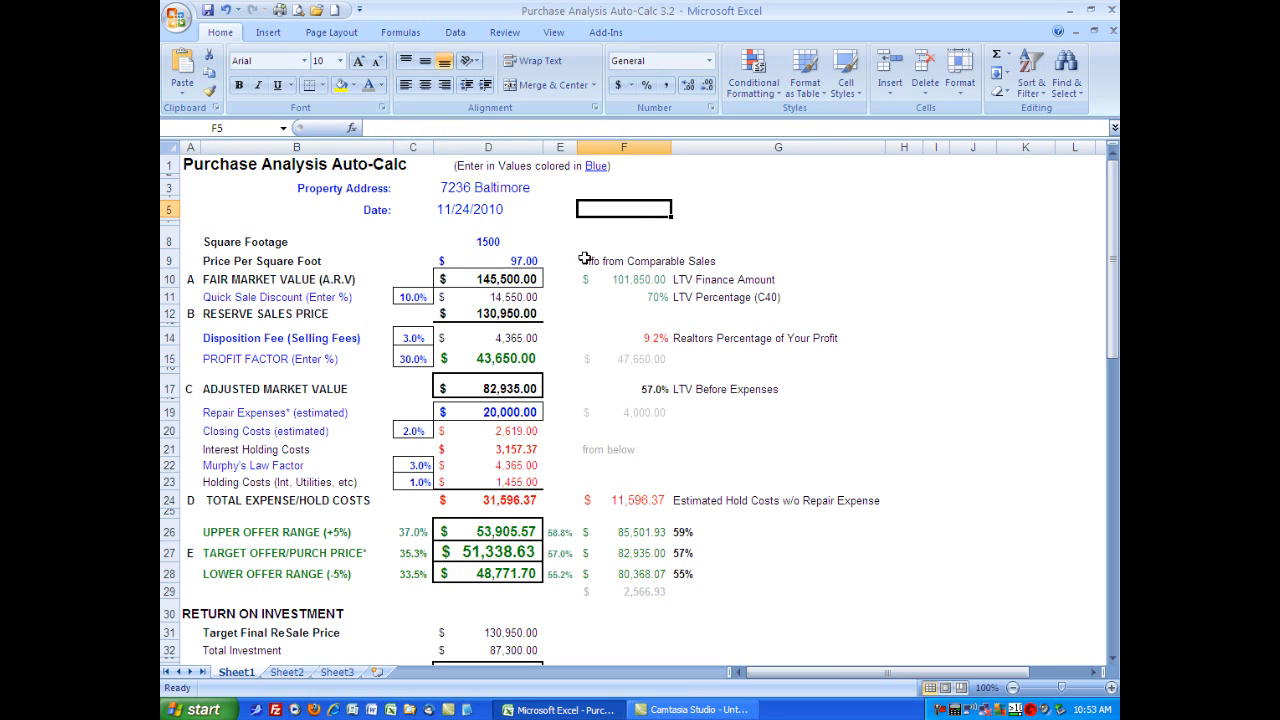
Set the price per square foot in D9 to 100 and check the fair market value formula
left_click(487, 262)
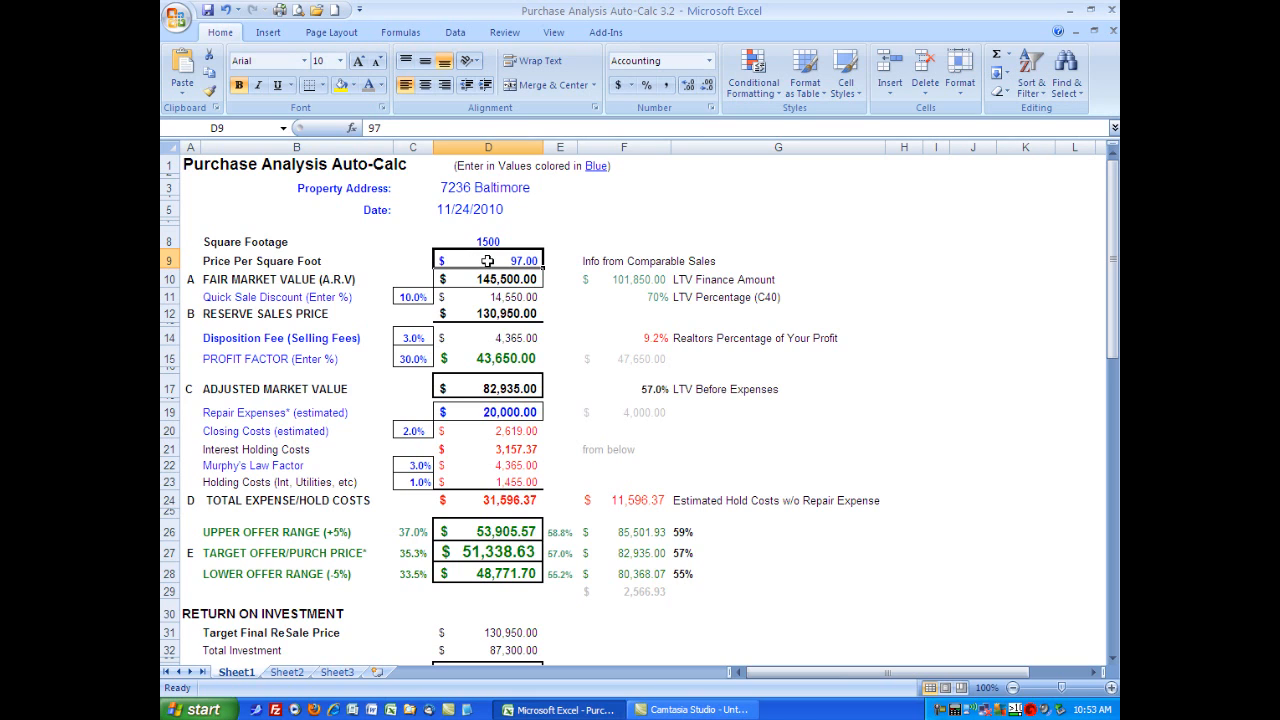
type("100")
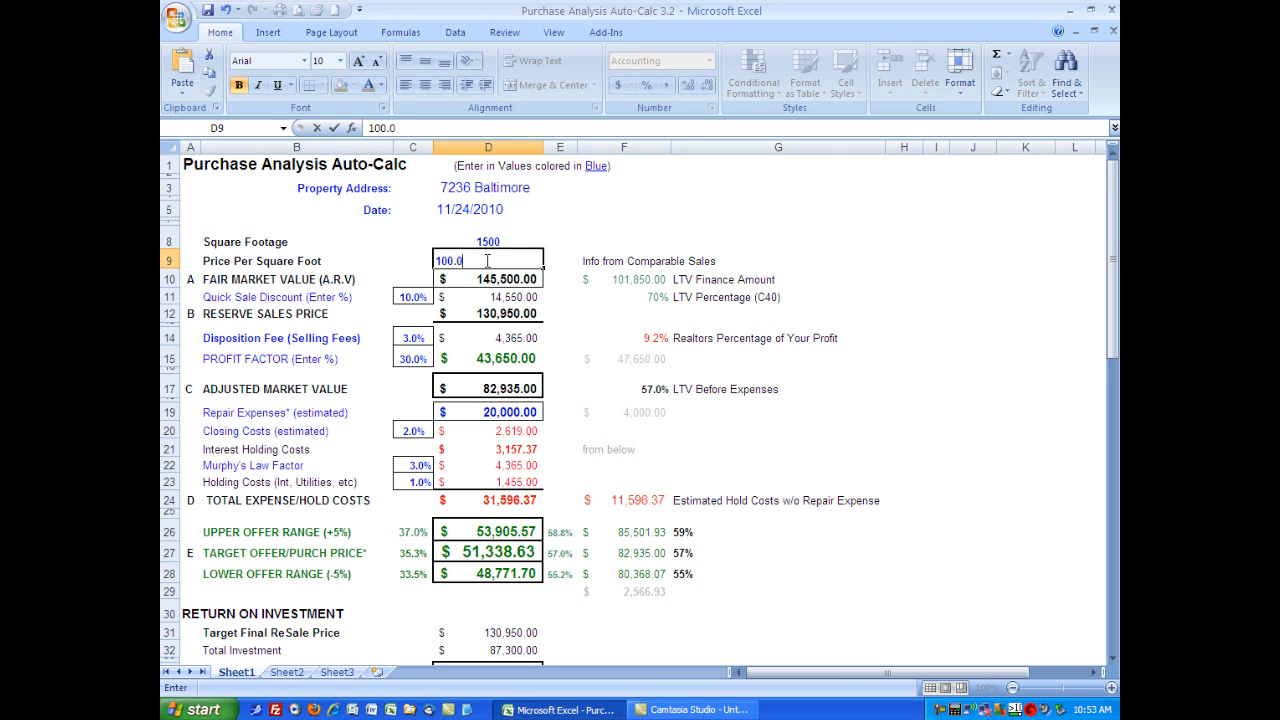
left_click(391, 233)
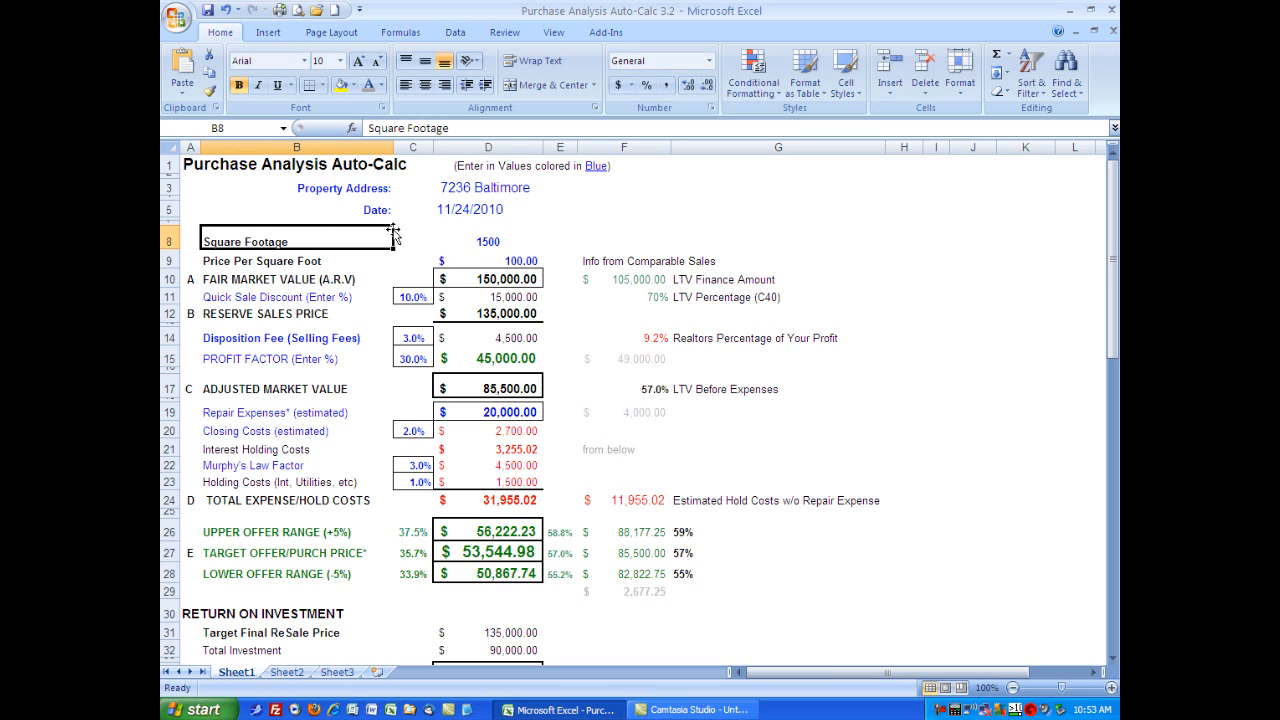
left_click(510, 281)
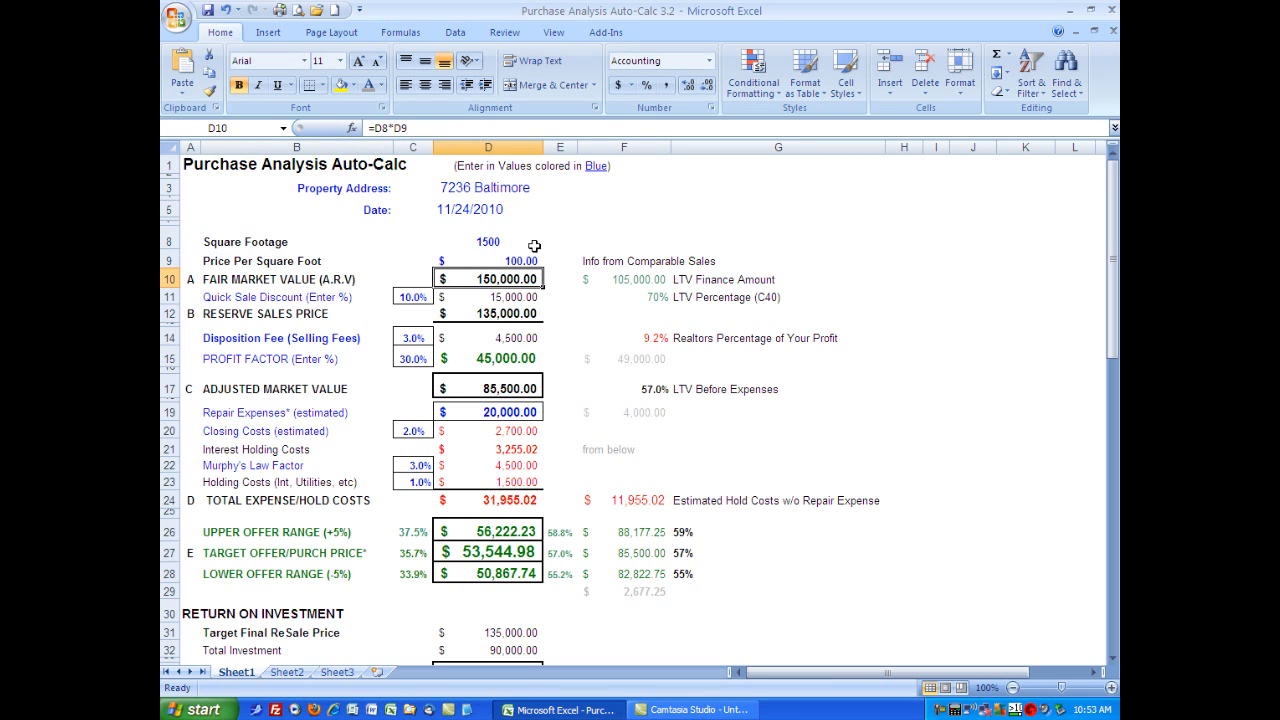
left_click(520, 245)
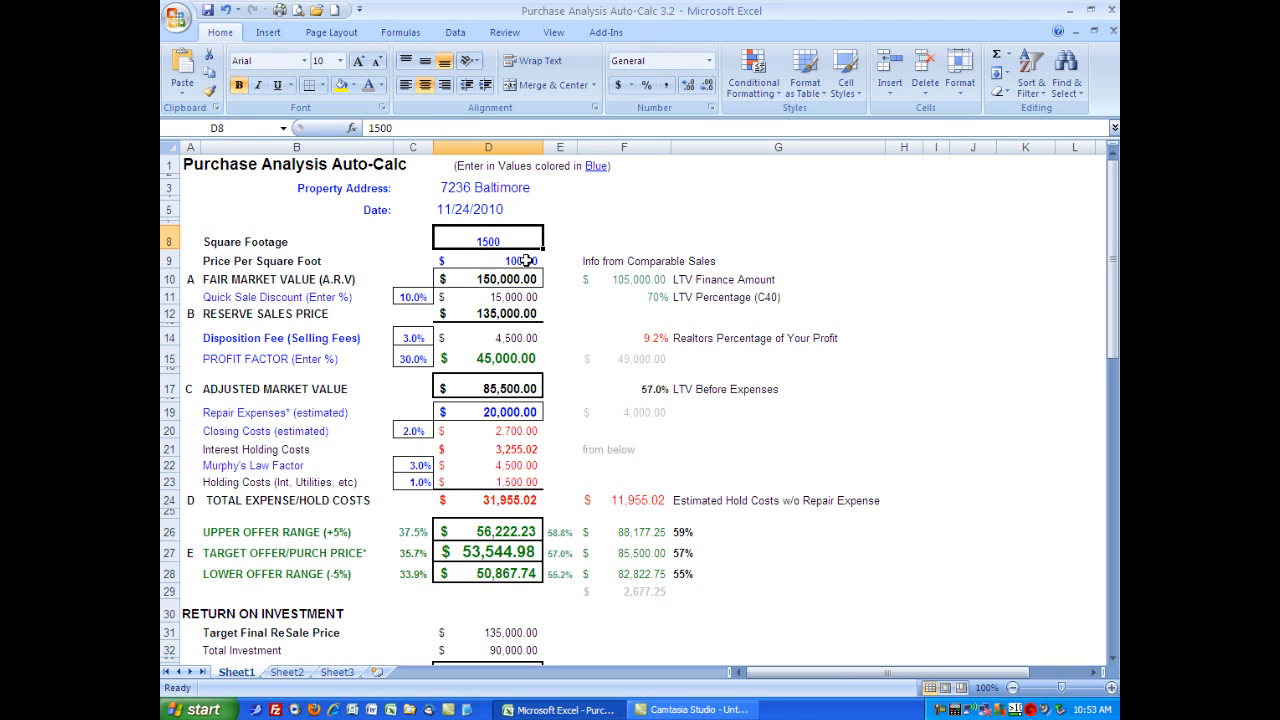
Set the price per square foot in D9 to 59.00 and check the fair market value formula against the square footage
left_click(526, 261)
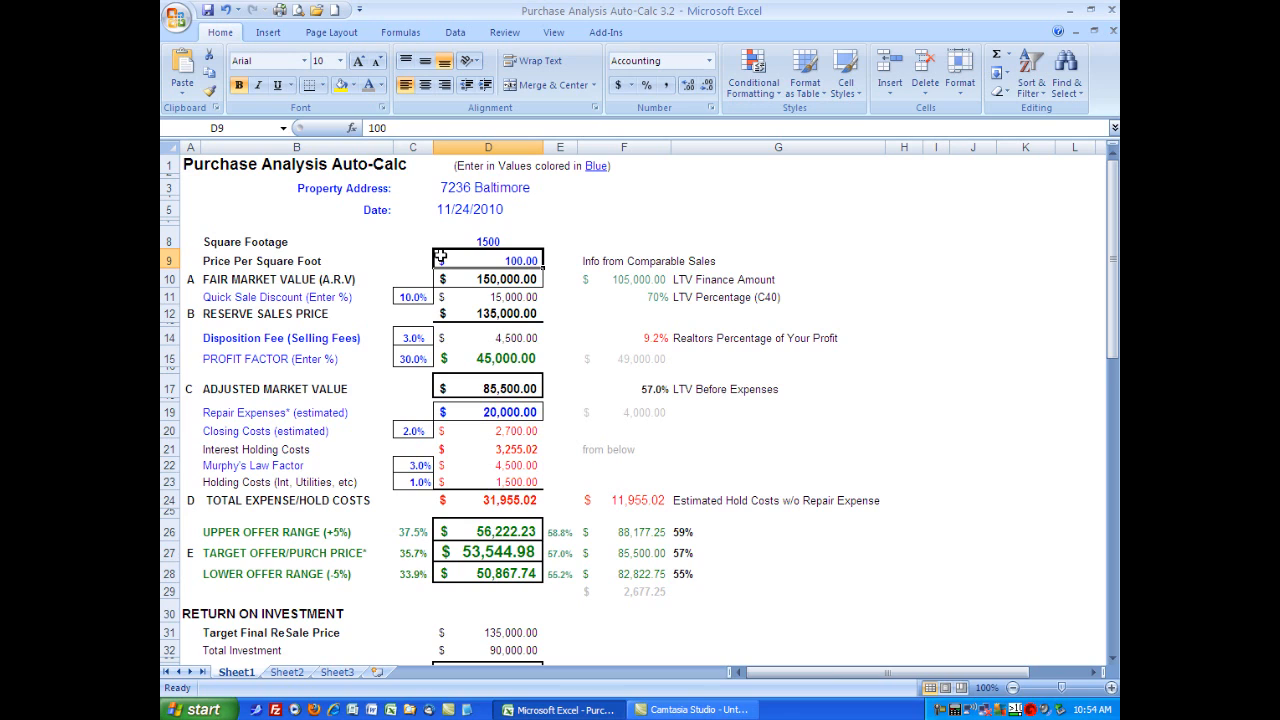
type("59.00")
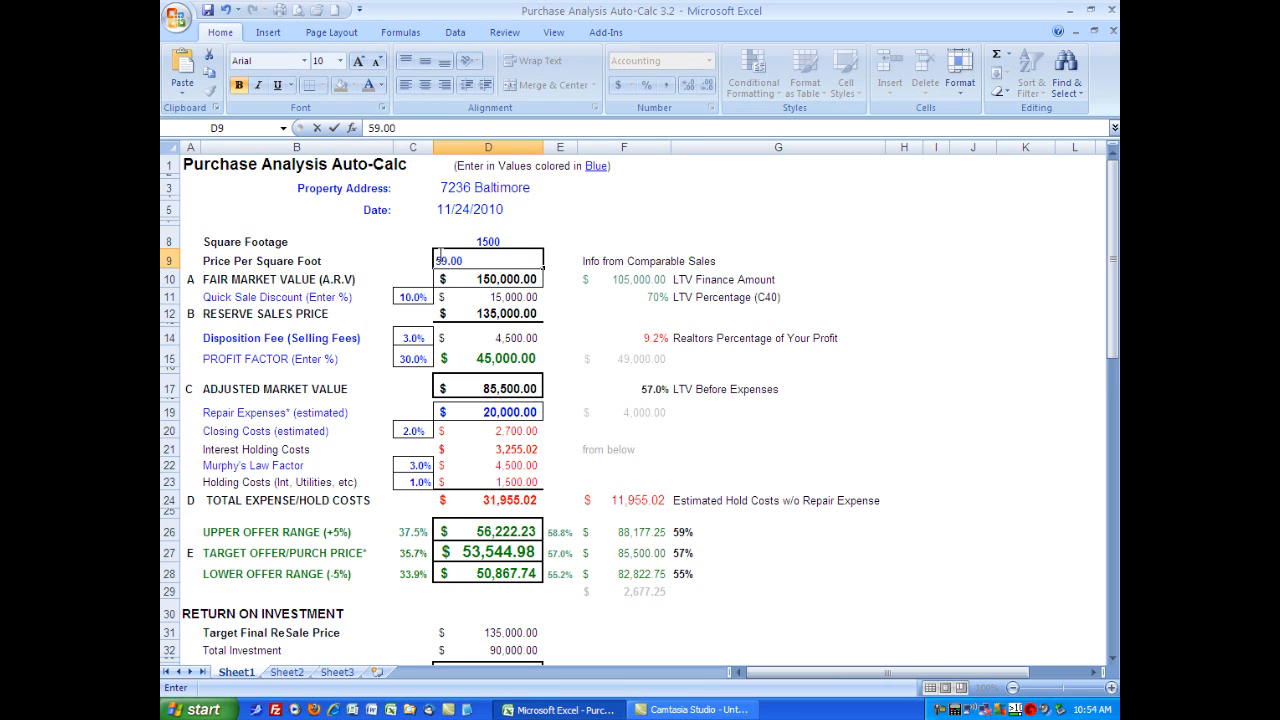
left_click(412, 236)
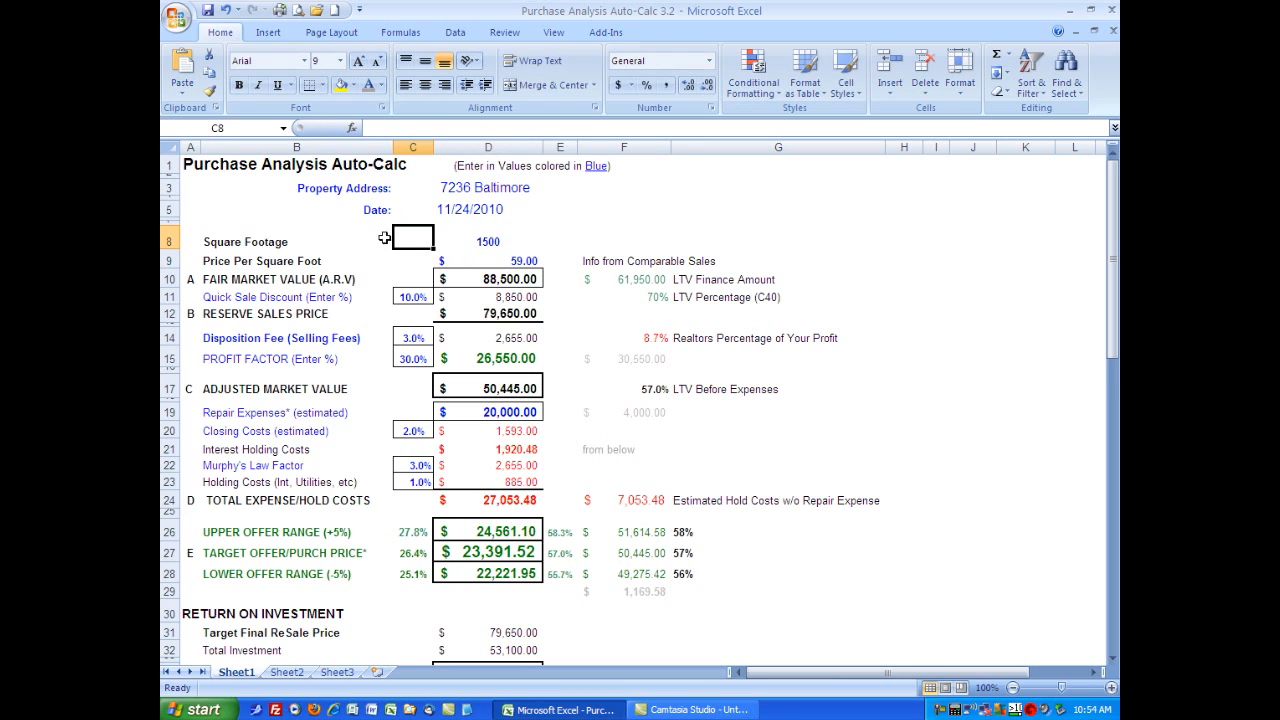
left_click(531, 284)
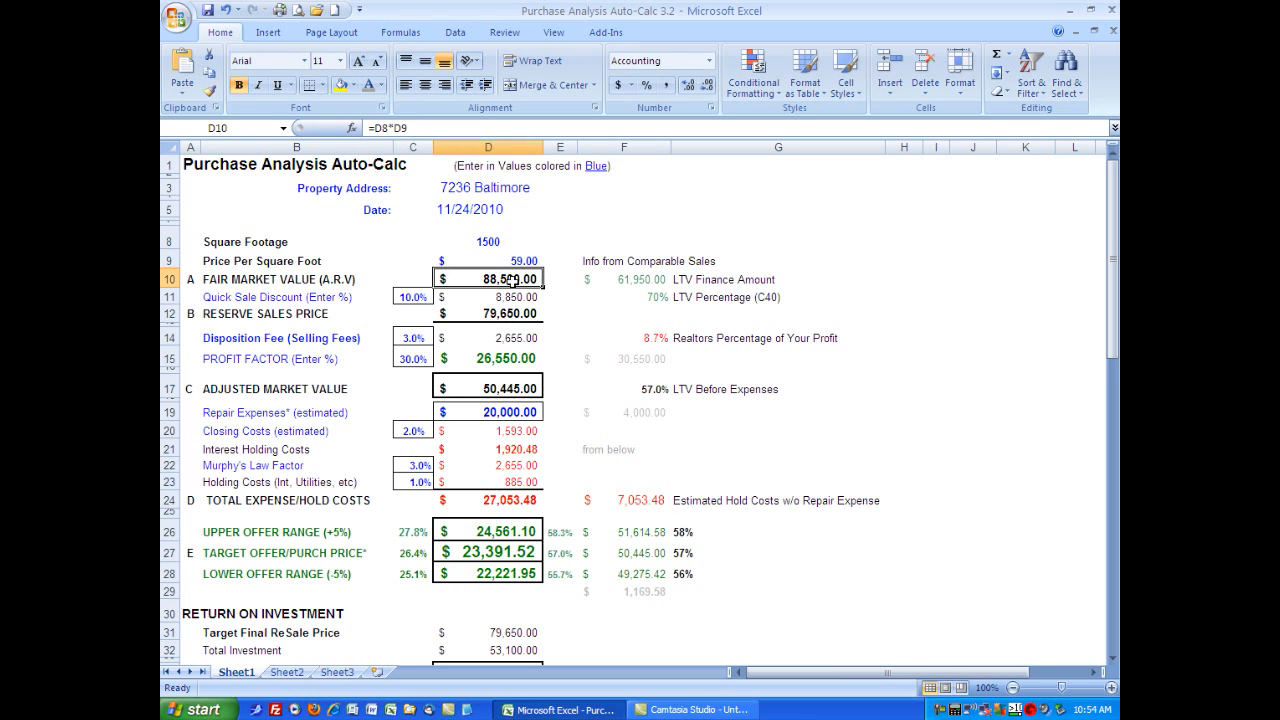
left_click(313, 283)
left_click(484, 283)
left_click(500, 240)
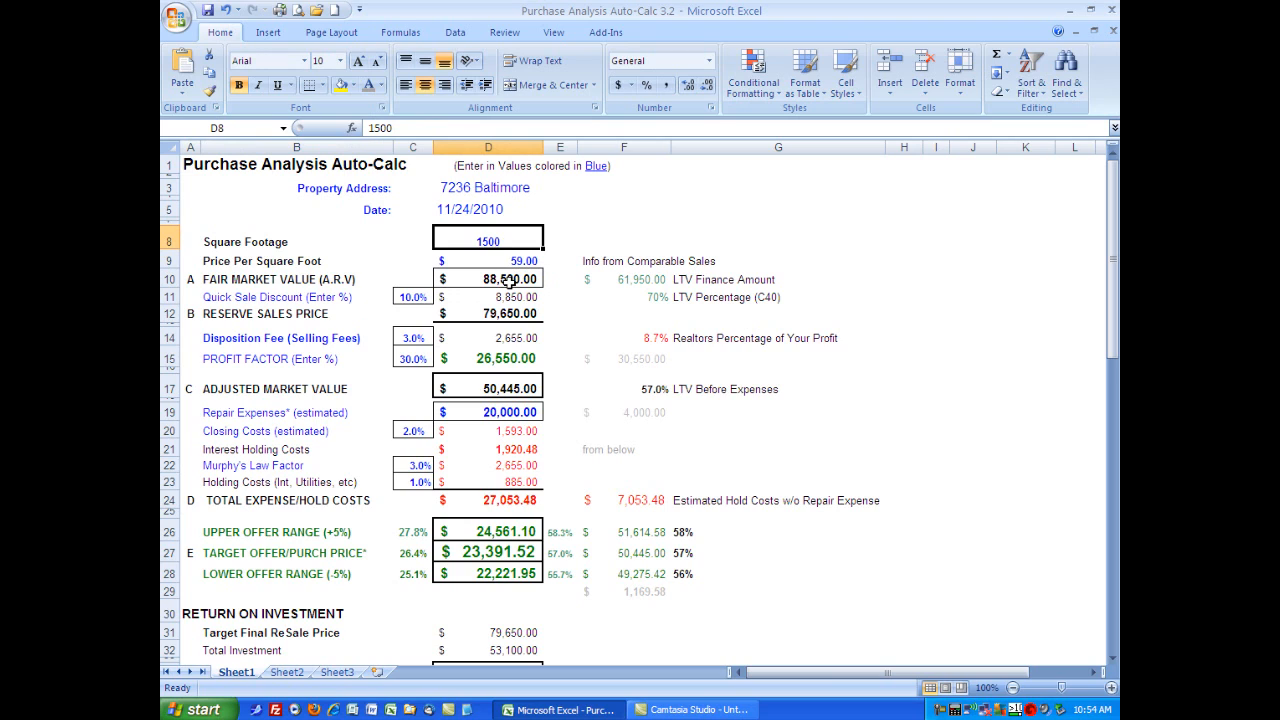
left_click(511, 281)
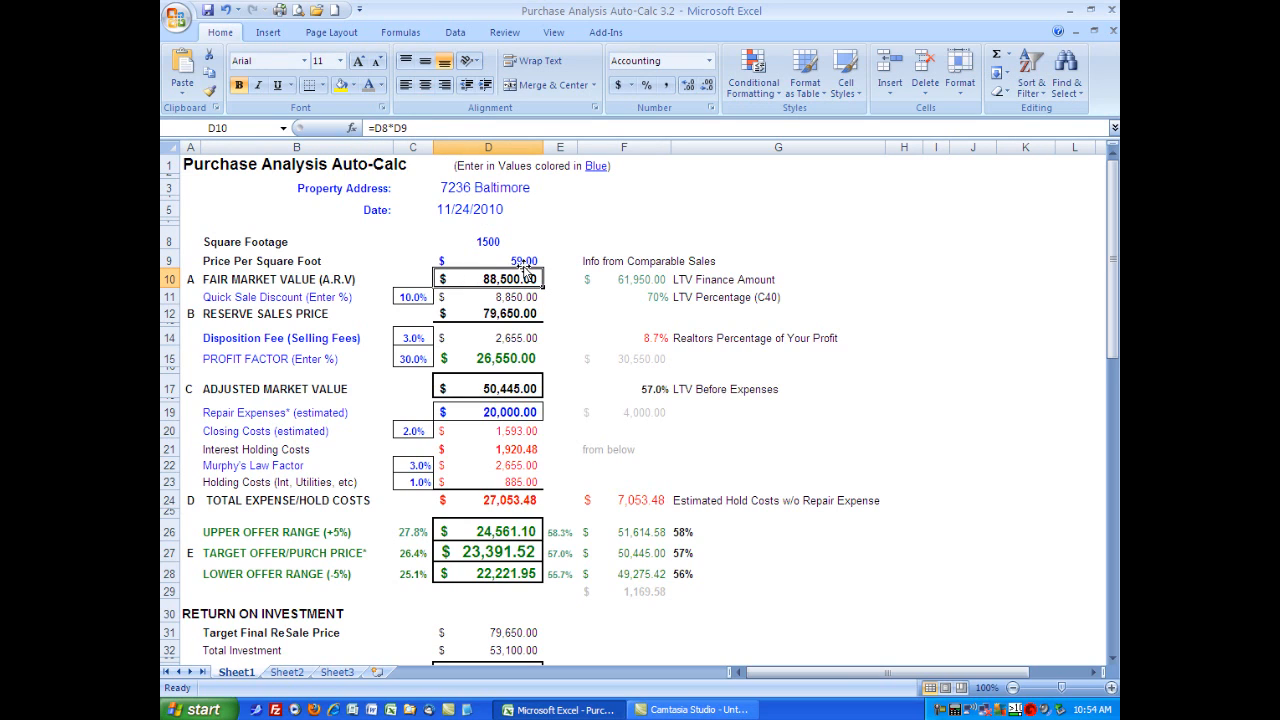
Examine how the square footage in D8 and price per square foot in D9 produce the fair market value in D10
left_click(487, 243)
left_click(500, 262)
left_click(490, 241)
left_click(488, 258)
left_click(487, 241)
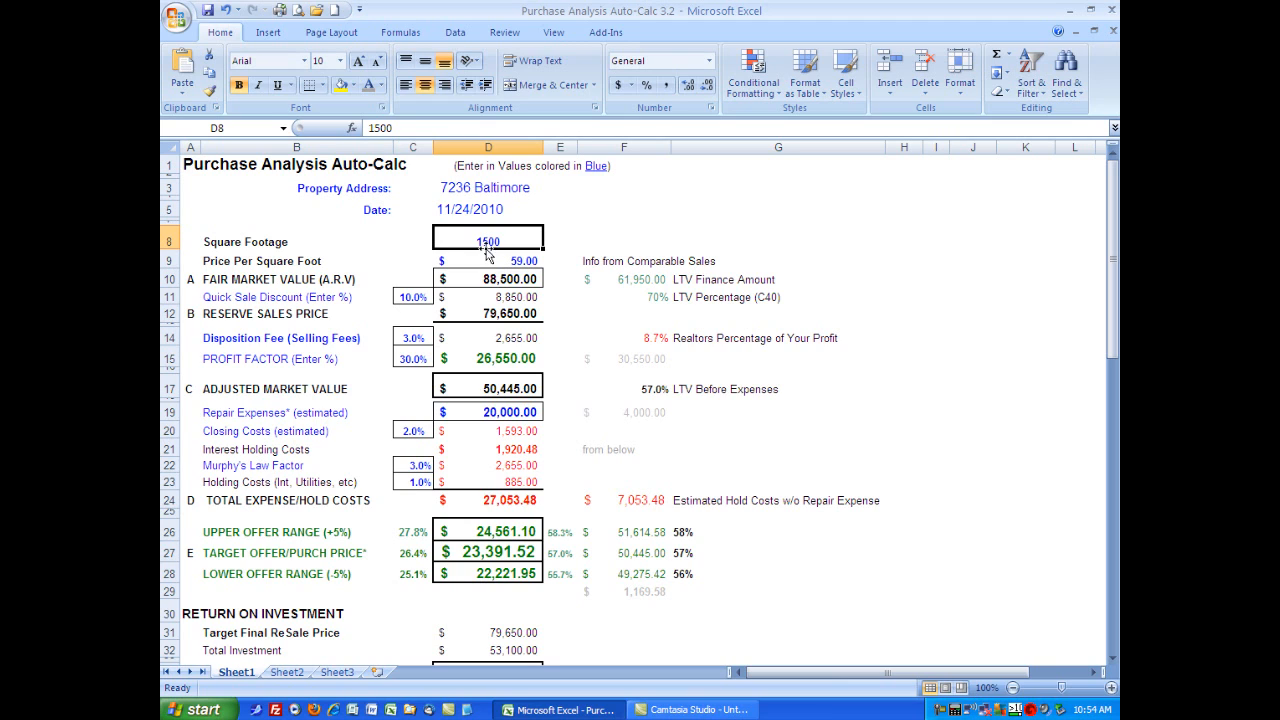
left_click(487, 262)
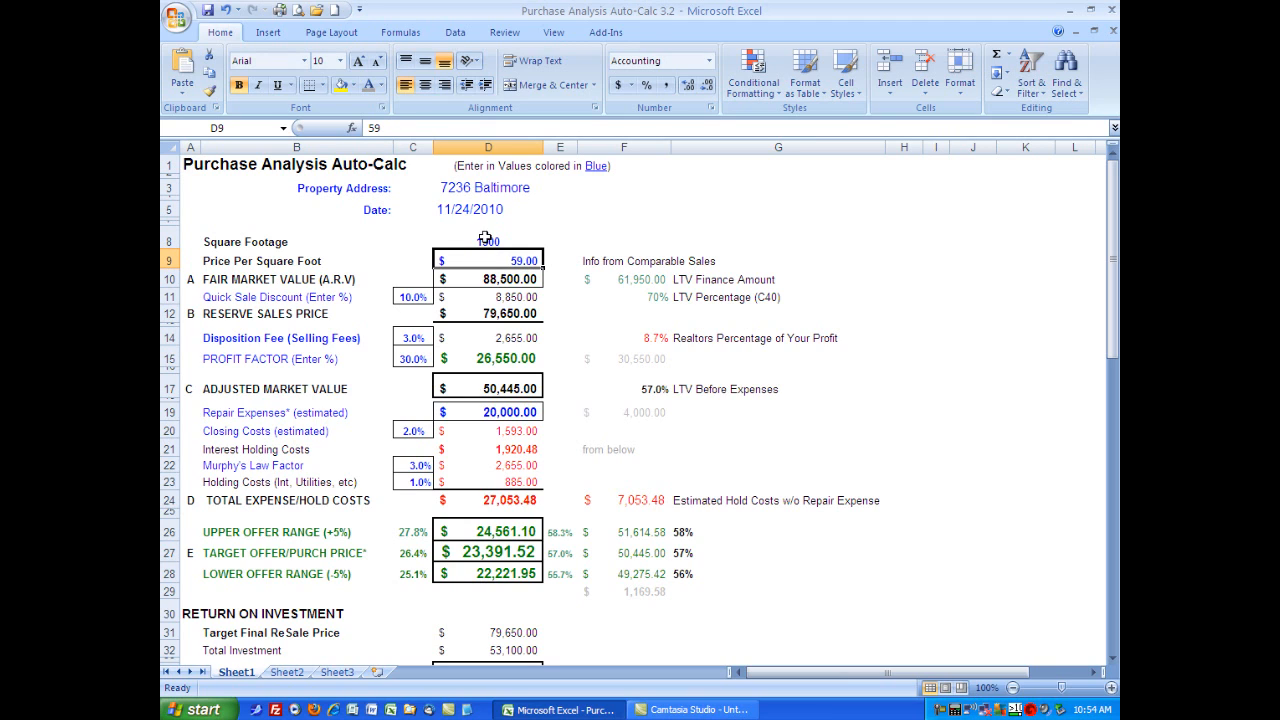
left_click(485, 239)
left_click(492, 262)
left_click(496, 283)
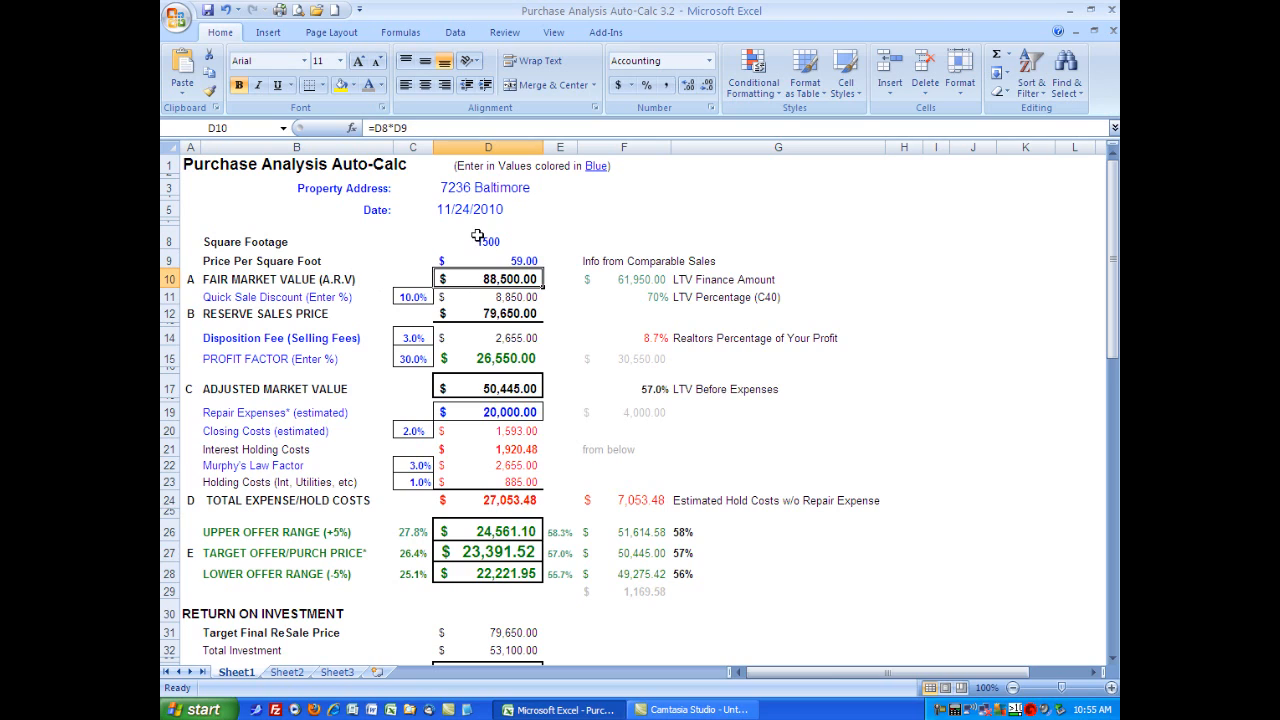
left_click(503, 263)
left_click(490, 244)
left_click(497, 261)
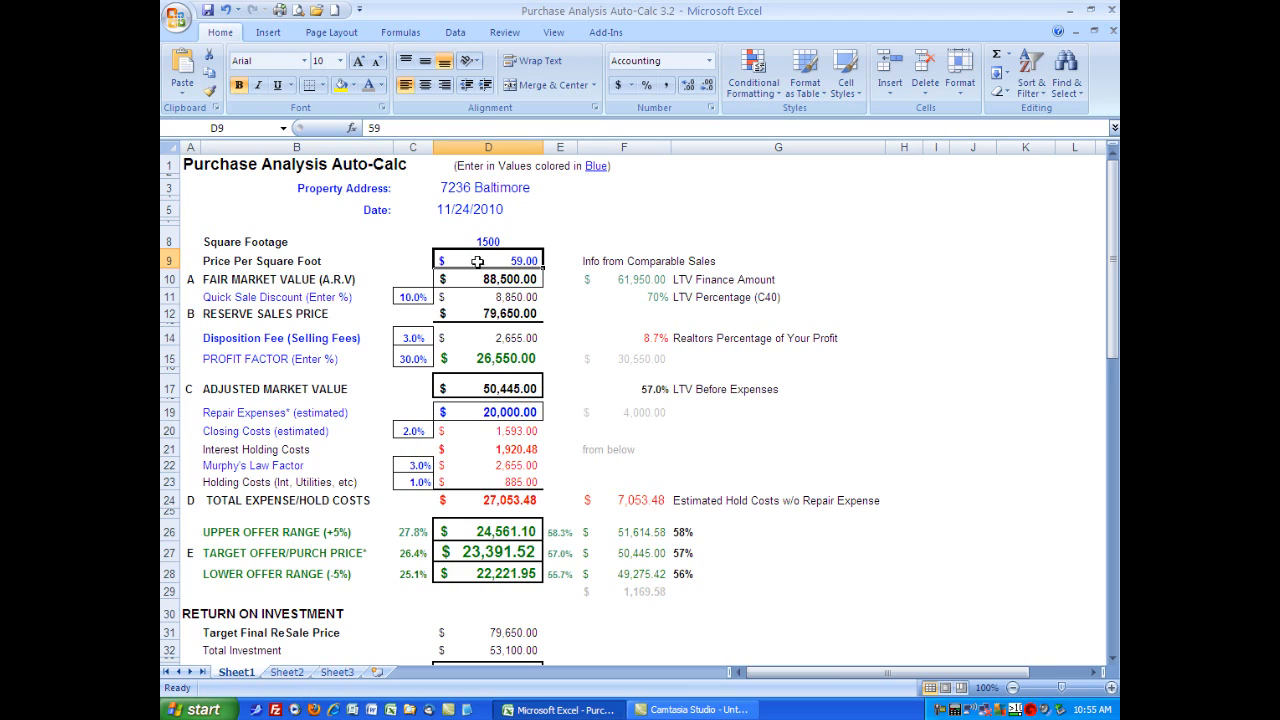
Check the quick sale discount percentage in C11, its dollar amount formula, and the reserve sales price formula in D12
left_click(409, 298)
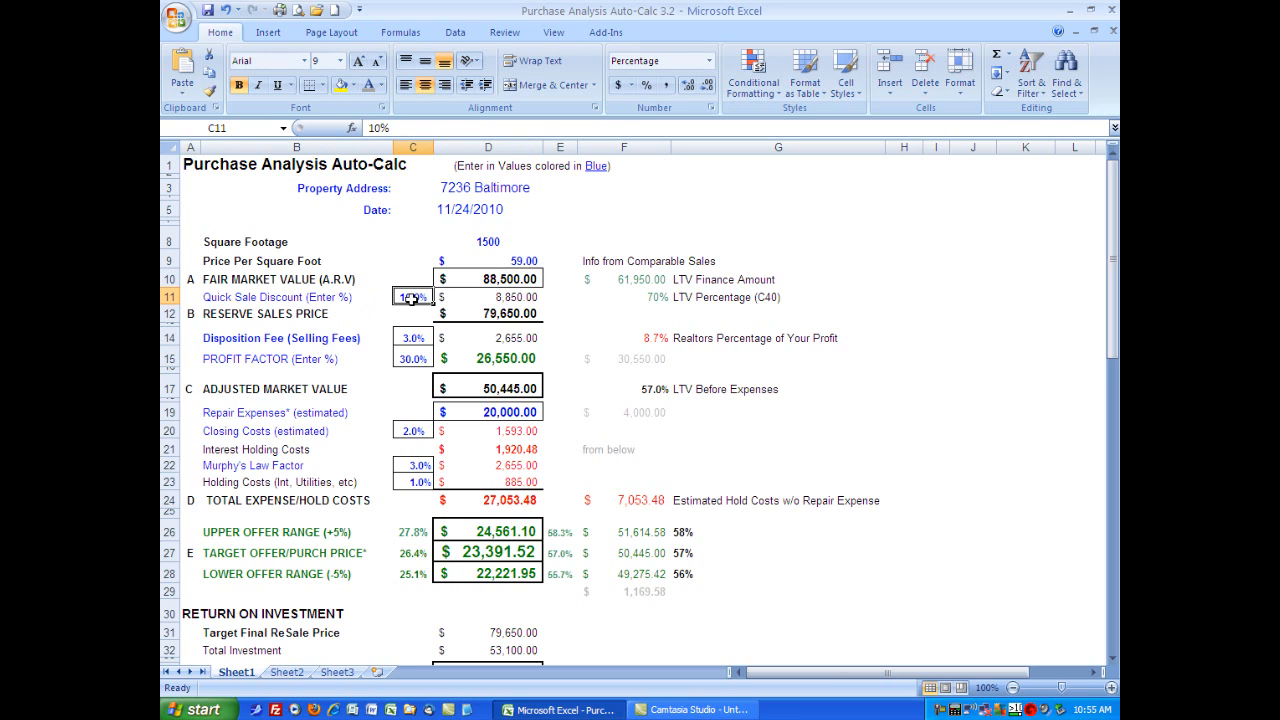
left_click(508, 302)
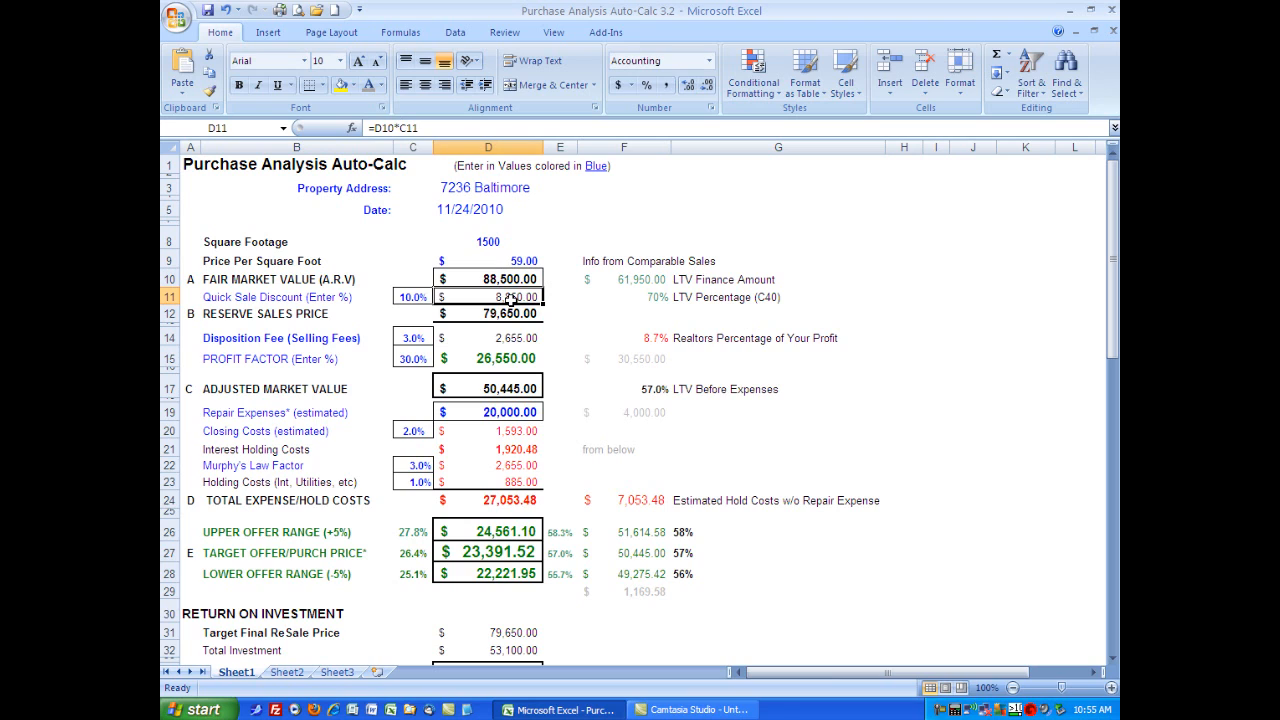
left_click(503, 315)
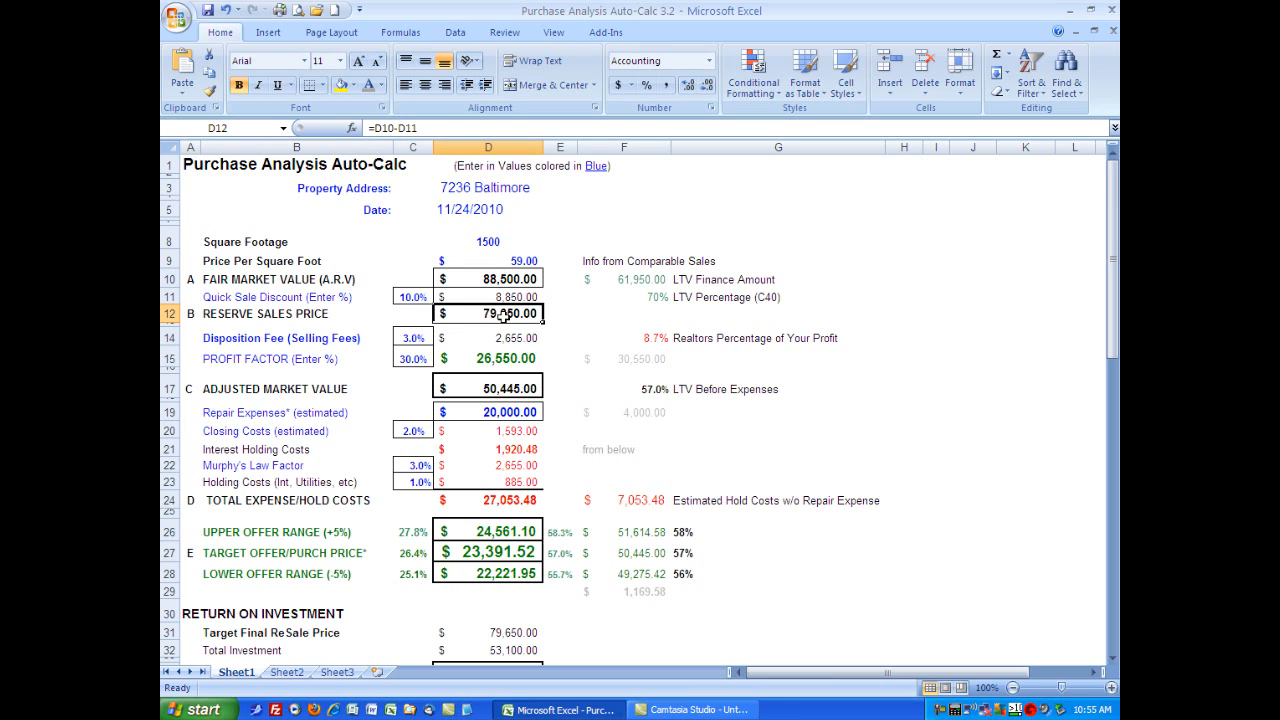
Set the quick sale discount in C11 to 5%
left_click(414, 296)
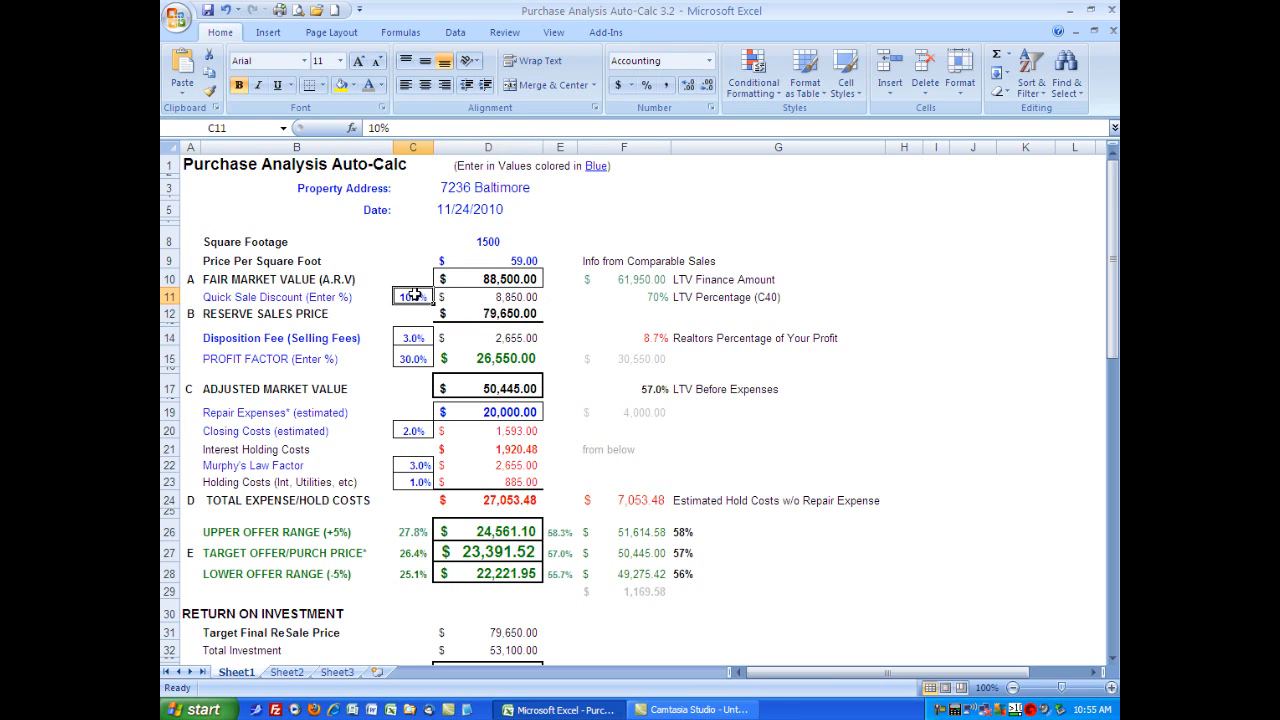
type("5")
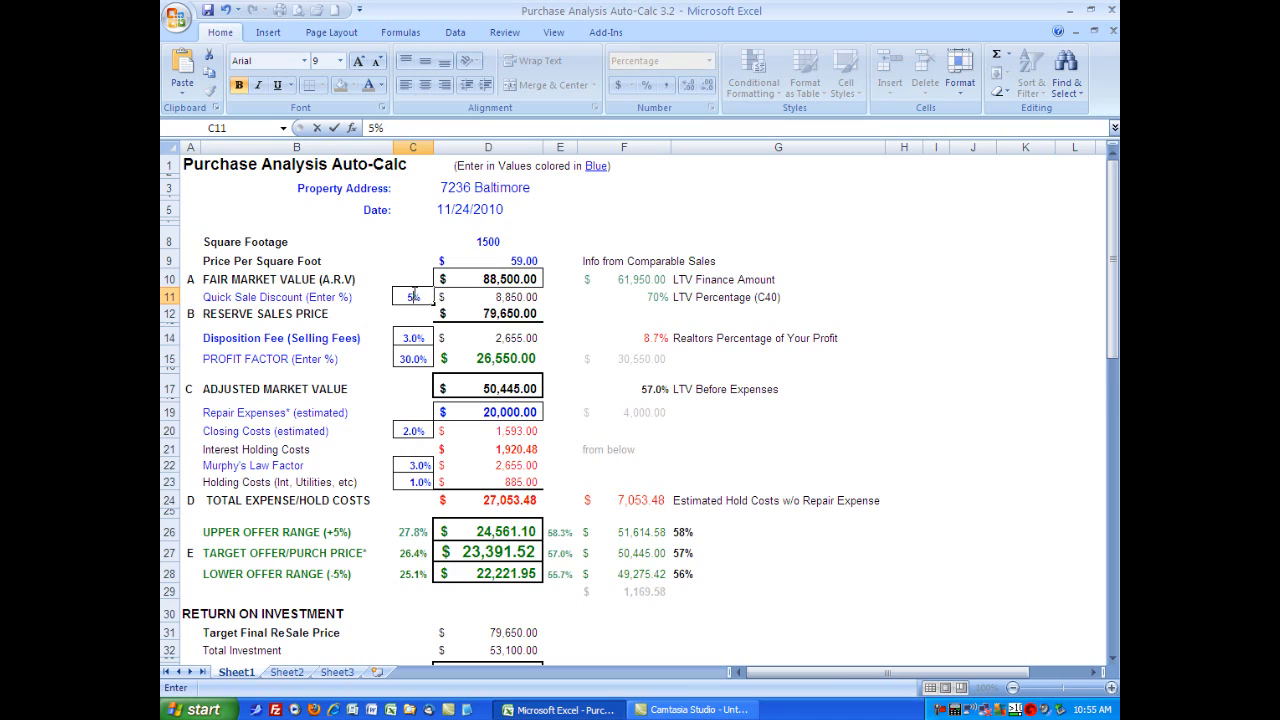
left_click(394, 244)
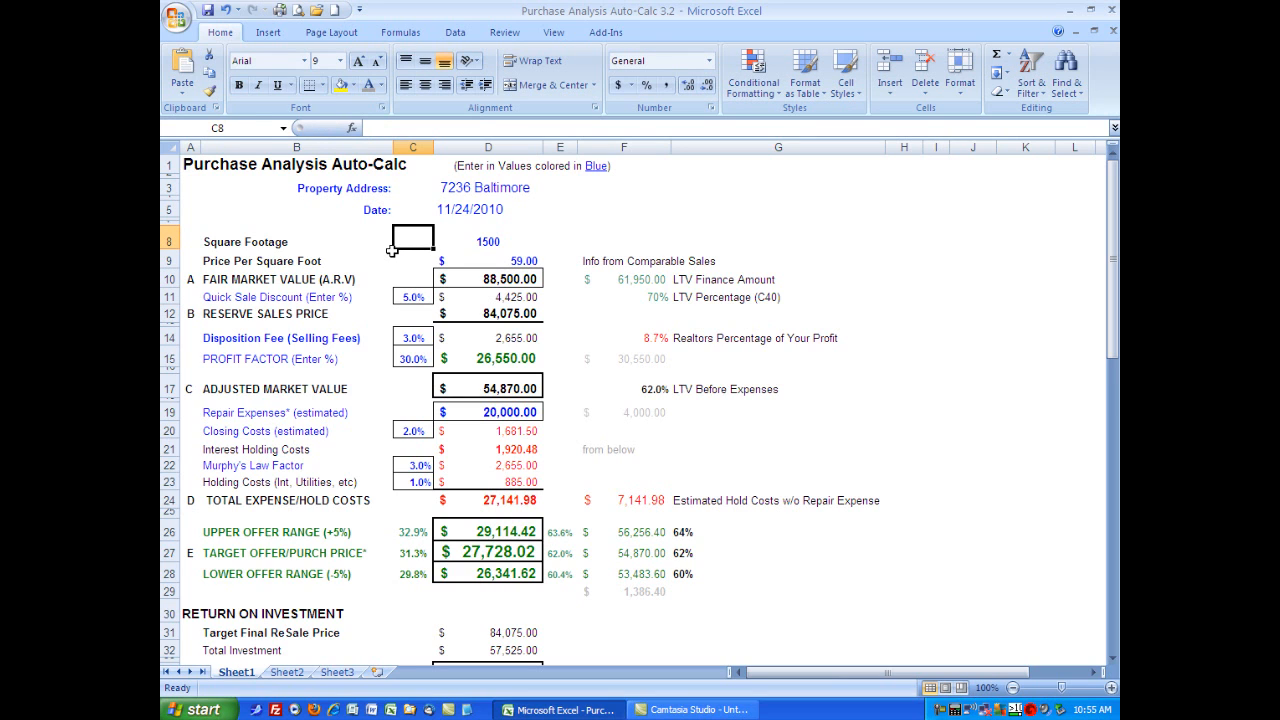
Set the quick sale discount in C11 to 0%
left_click(403, 297)
type("0")
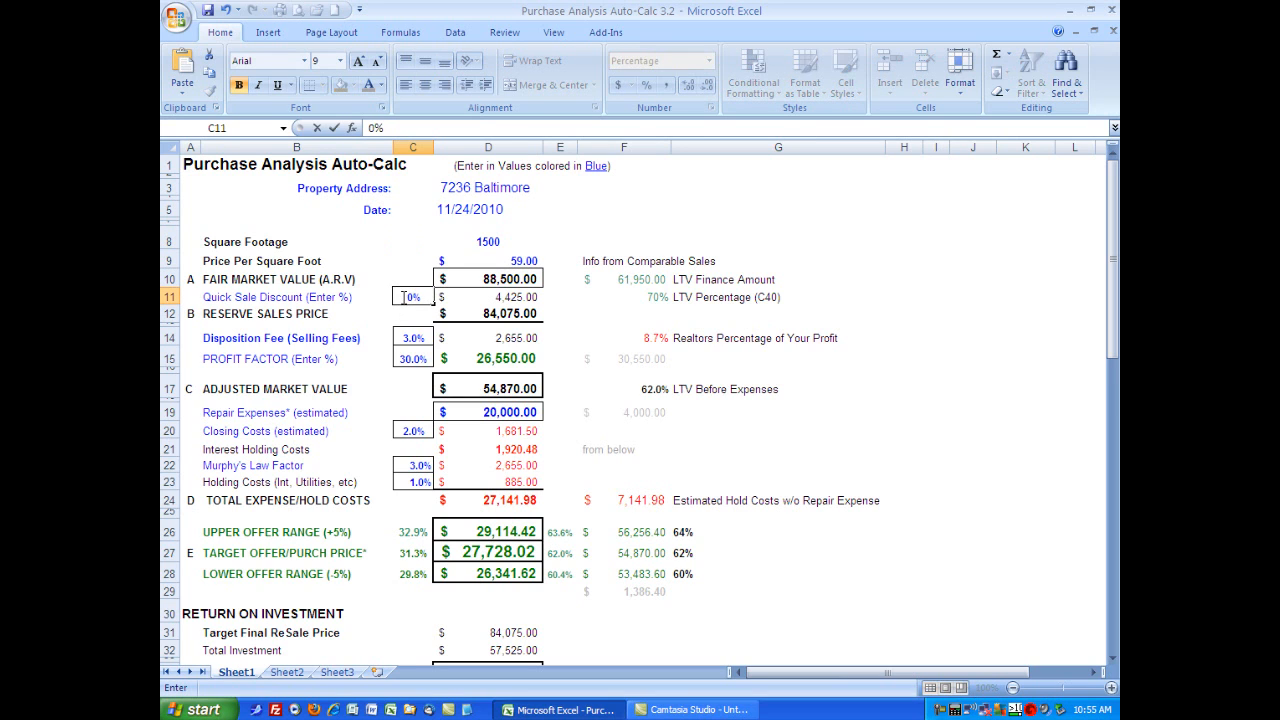
left_click(421, 262)
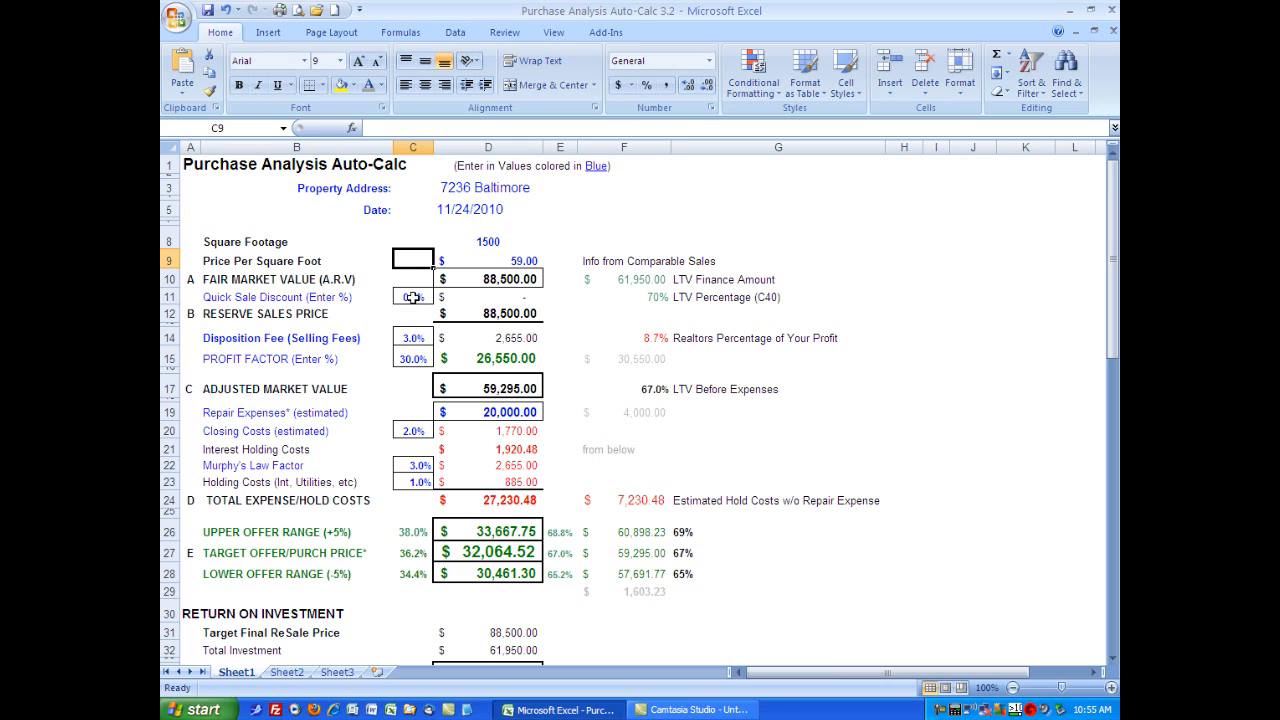
Set the quick sale discount in C11 back to 10%
left_click(412, 298)
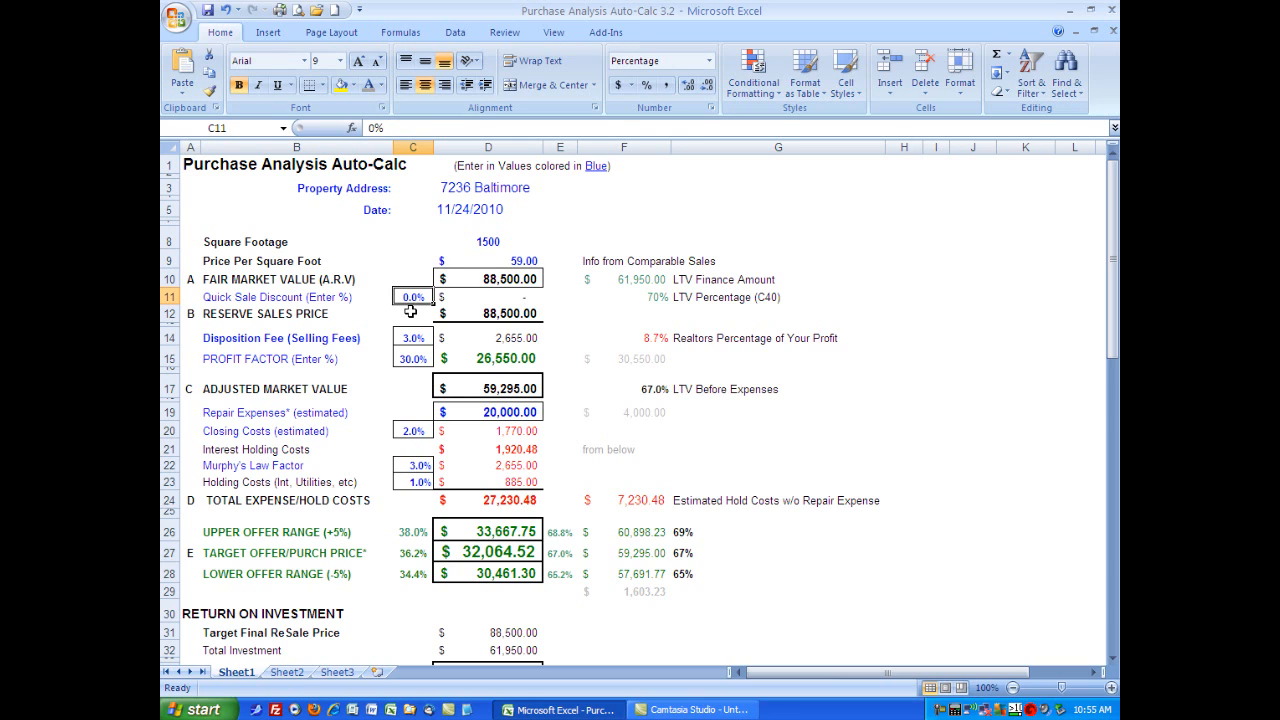
type("10")
left_click(388, 262)
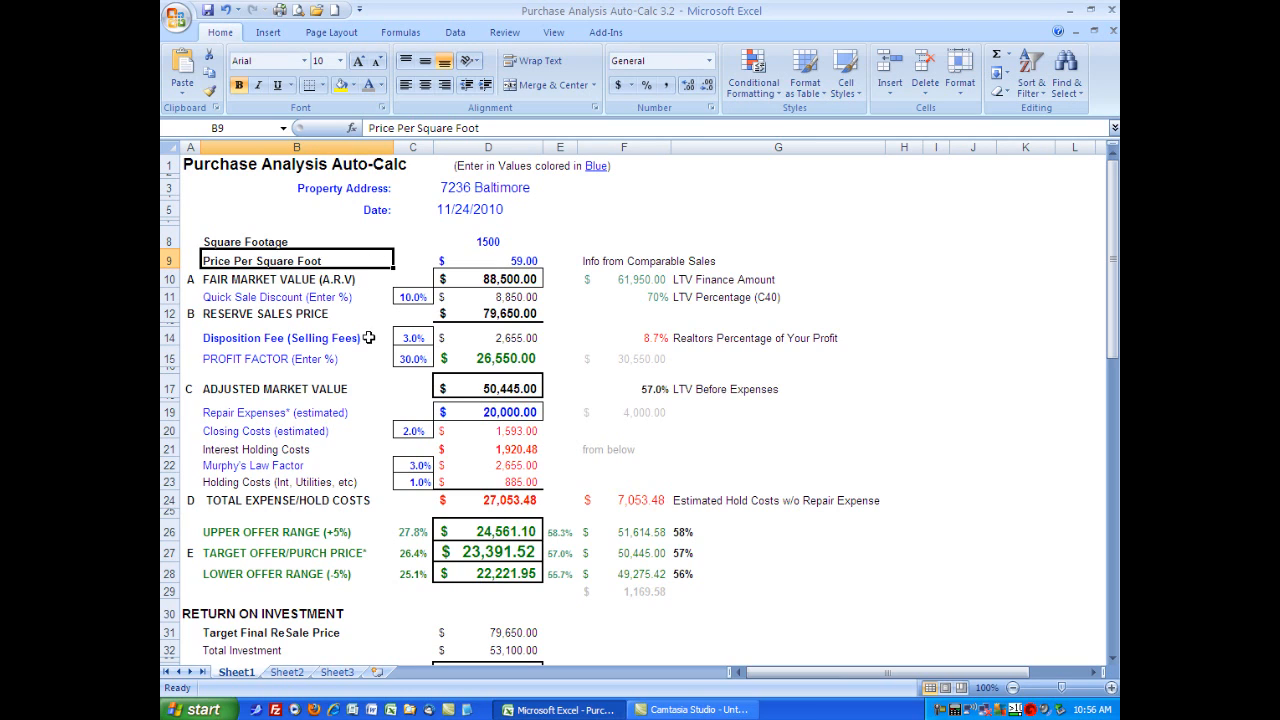
Check the reserve sales price formula, and try a disposition fee of 0% in C14
left_click(481, 320)
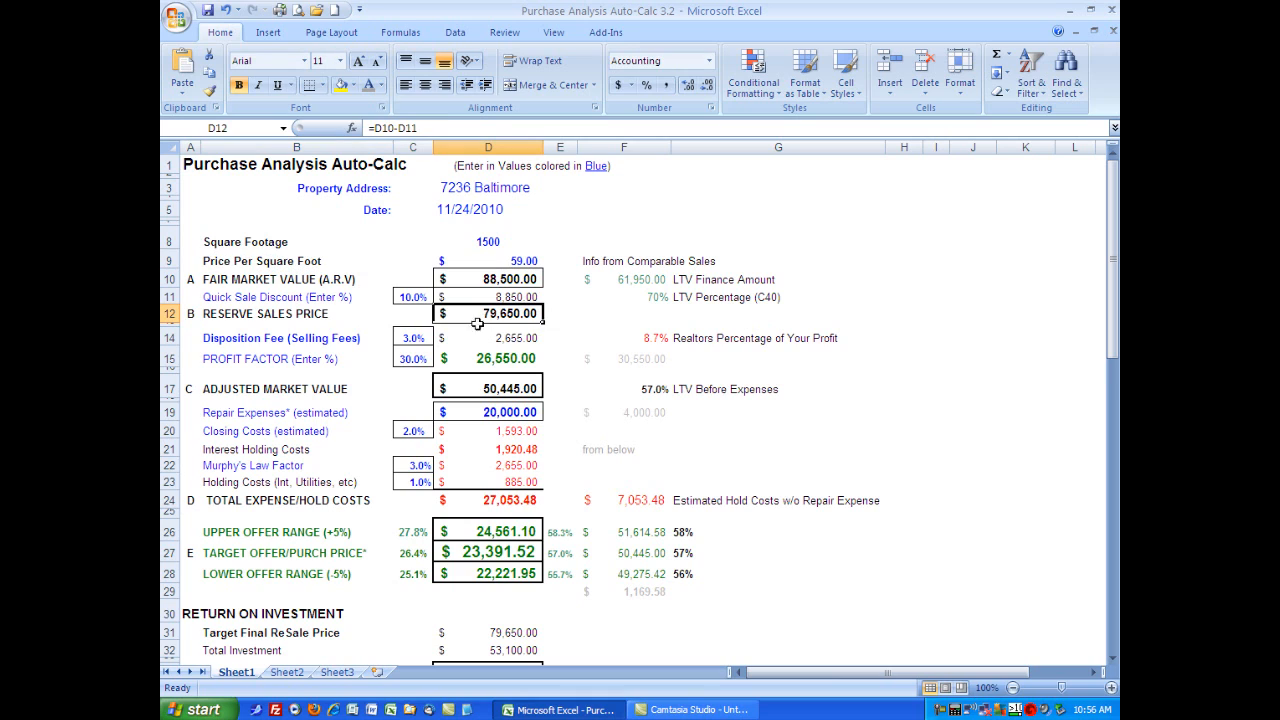
left_click(270, 340)
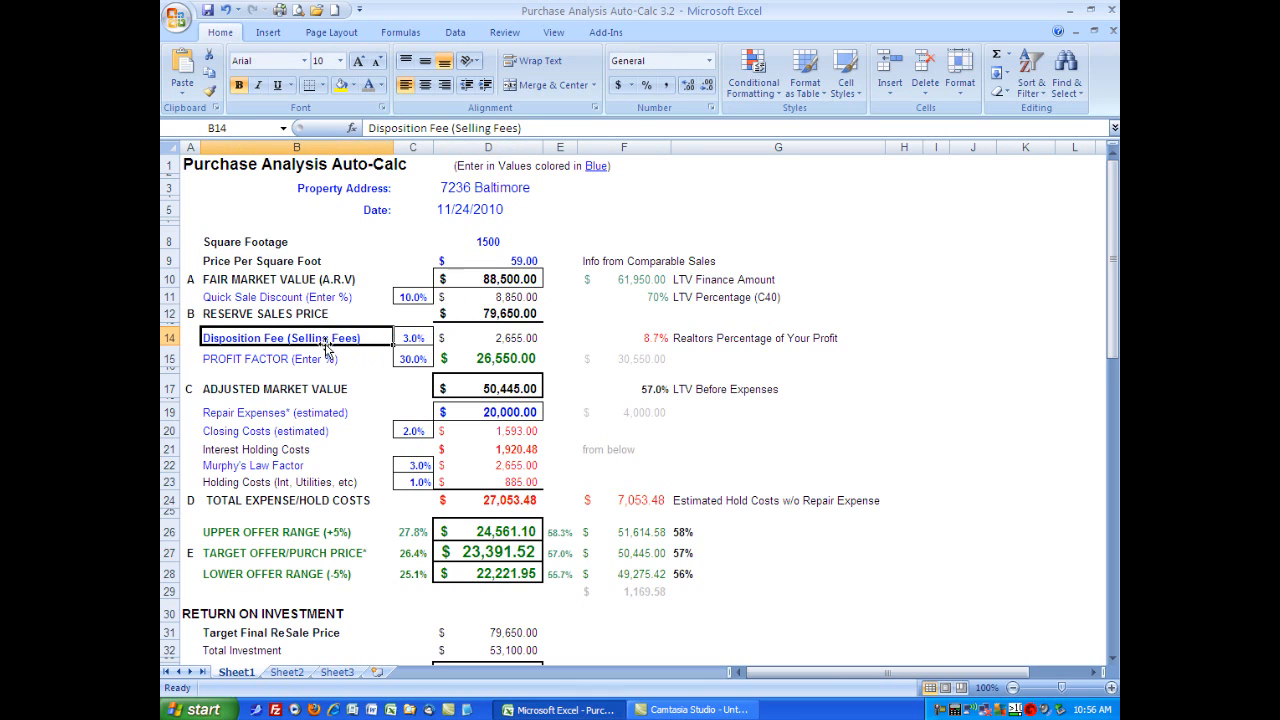
left_click(417, 339)
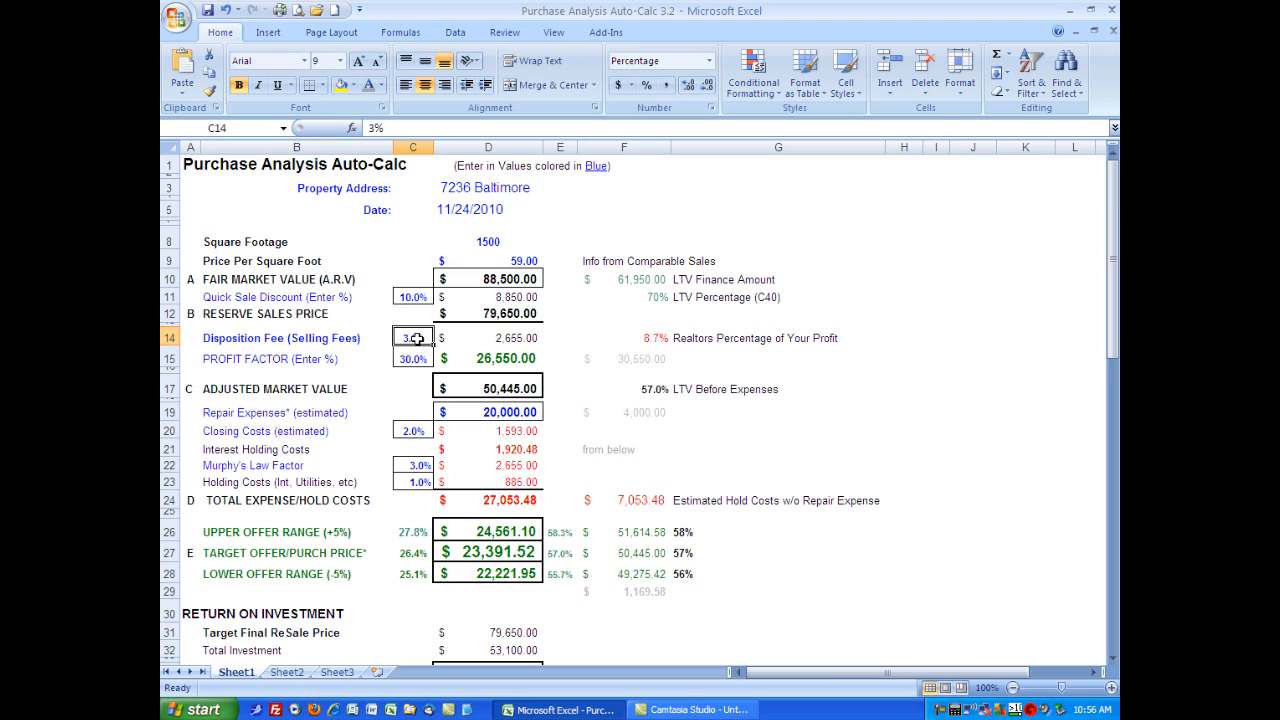
type("0")
left_click(358, 313)
Set the disposition fee in C14 back to 3% and check the realtor's percentage of profit in F14
left_click(410, 338)
type("3")
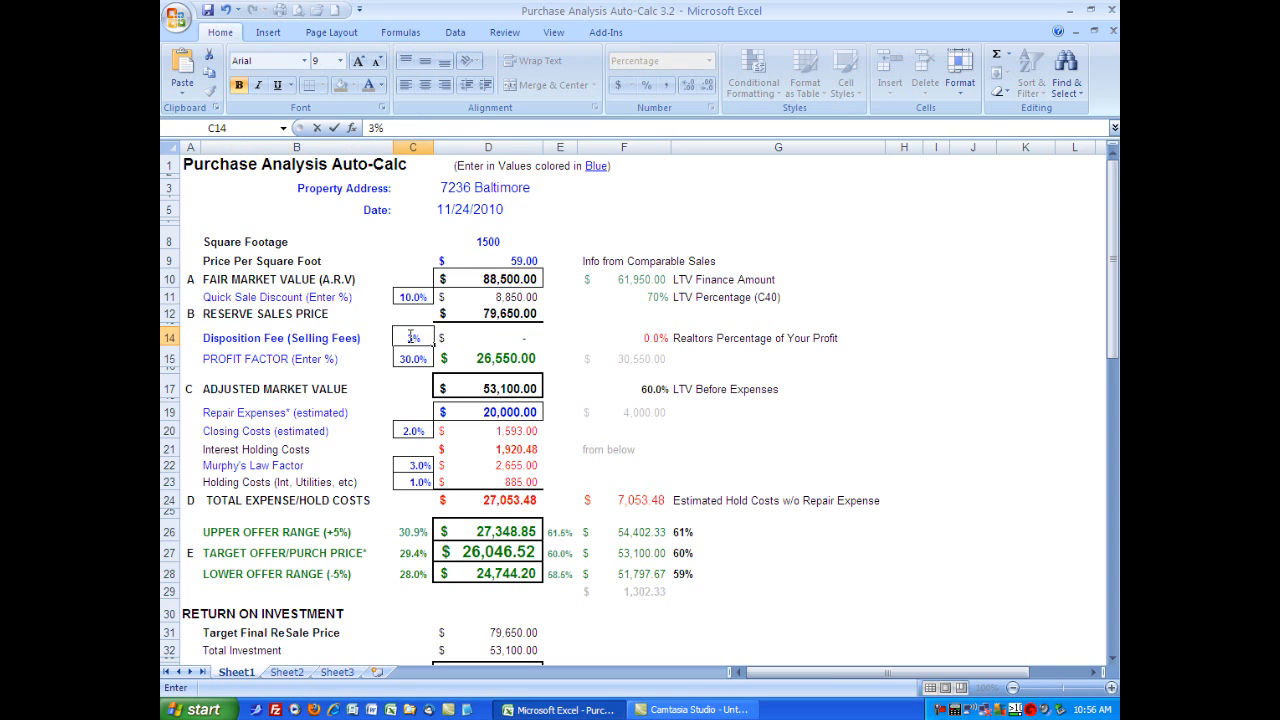
left_click(587, 336)
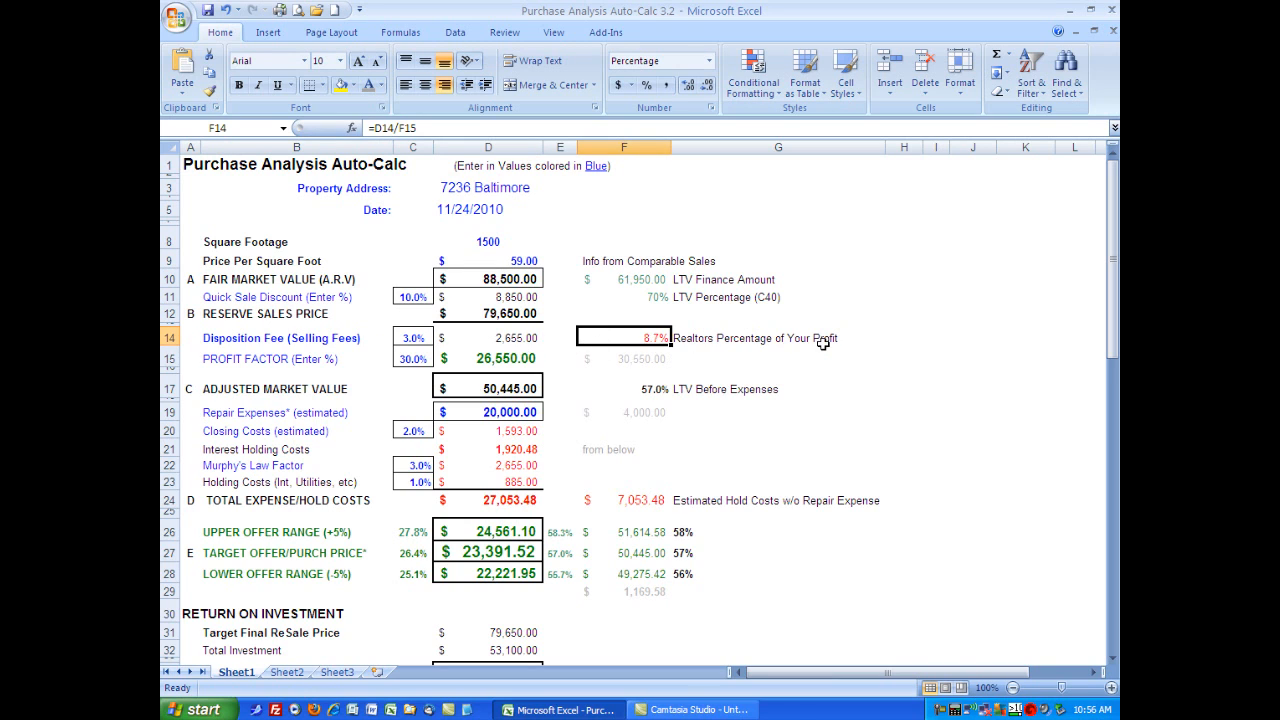
Compare the disposition fee percentage and its dollar formula in D14 with the realtor's percentage of profit formula in F14
left_click(755, 352)
left_click(722, 340)
left_click(418, 338)
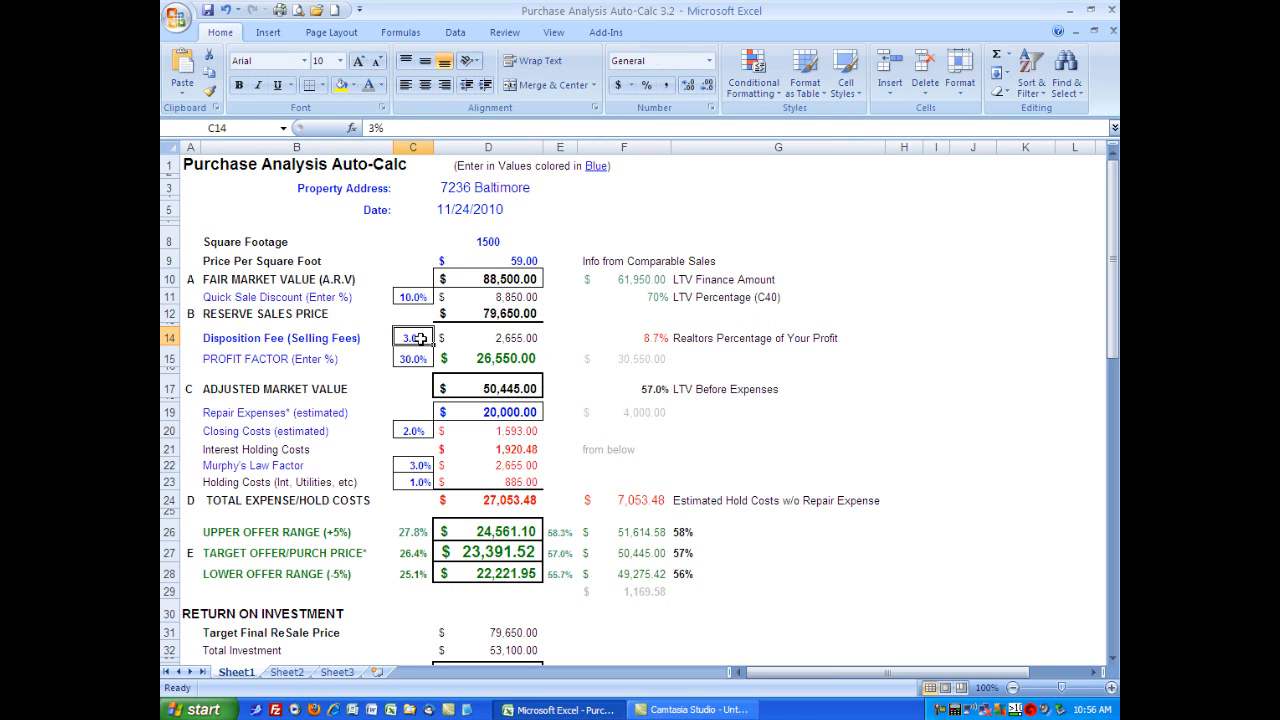
left_click(500, 338)
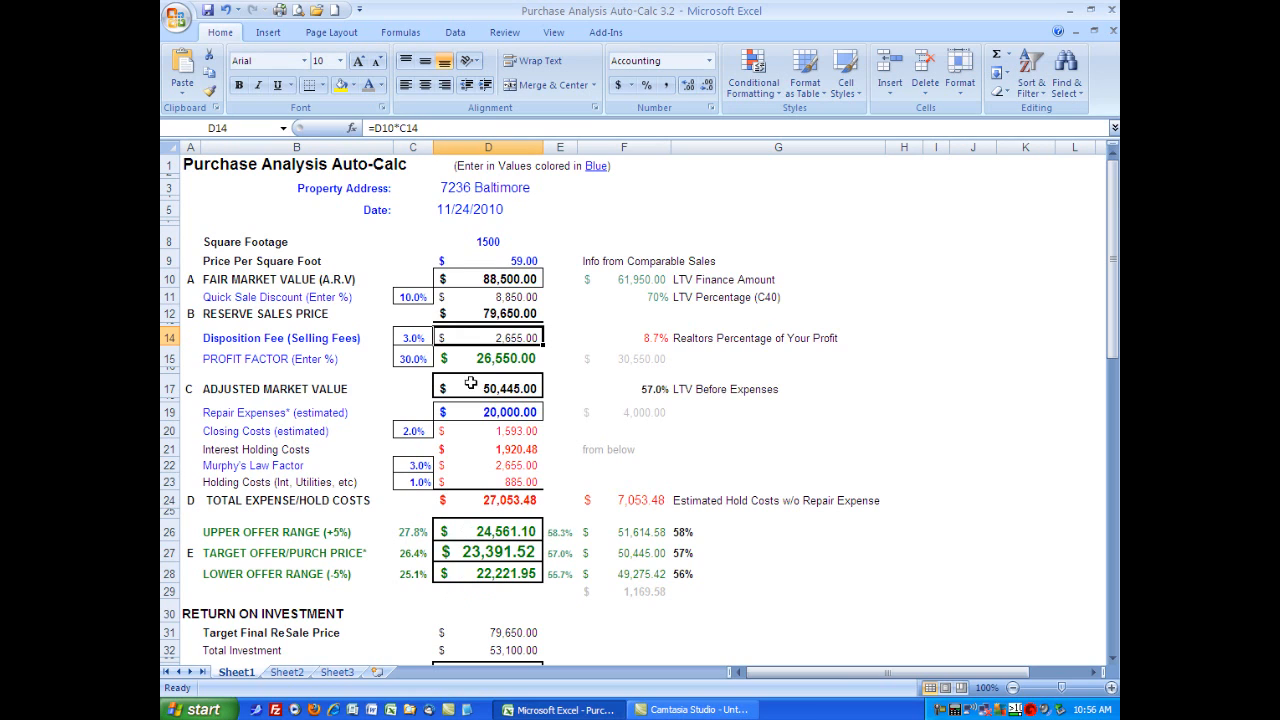
left_click(638, 339)
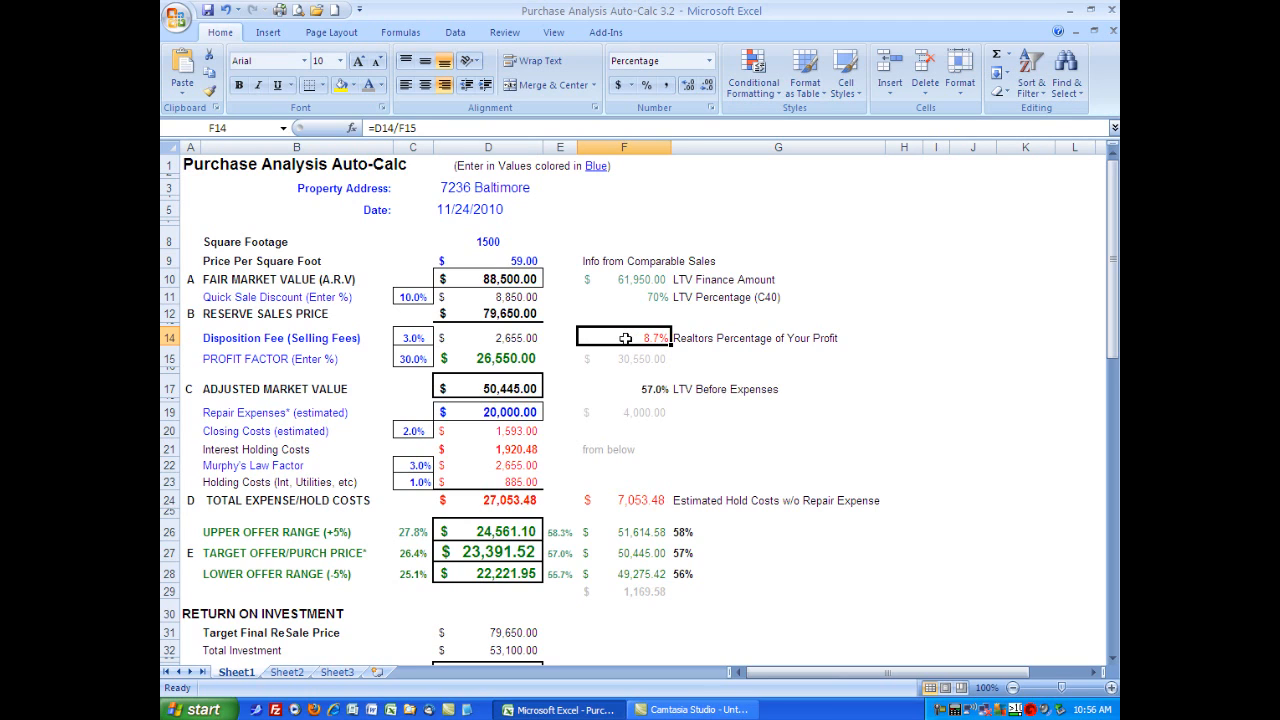
left_click(415, 338)
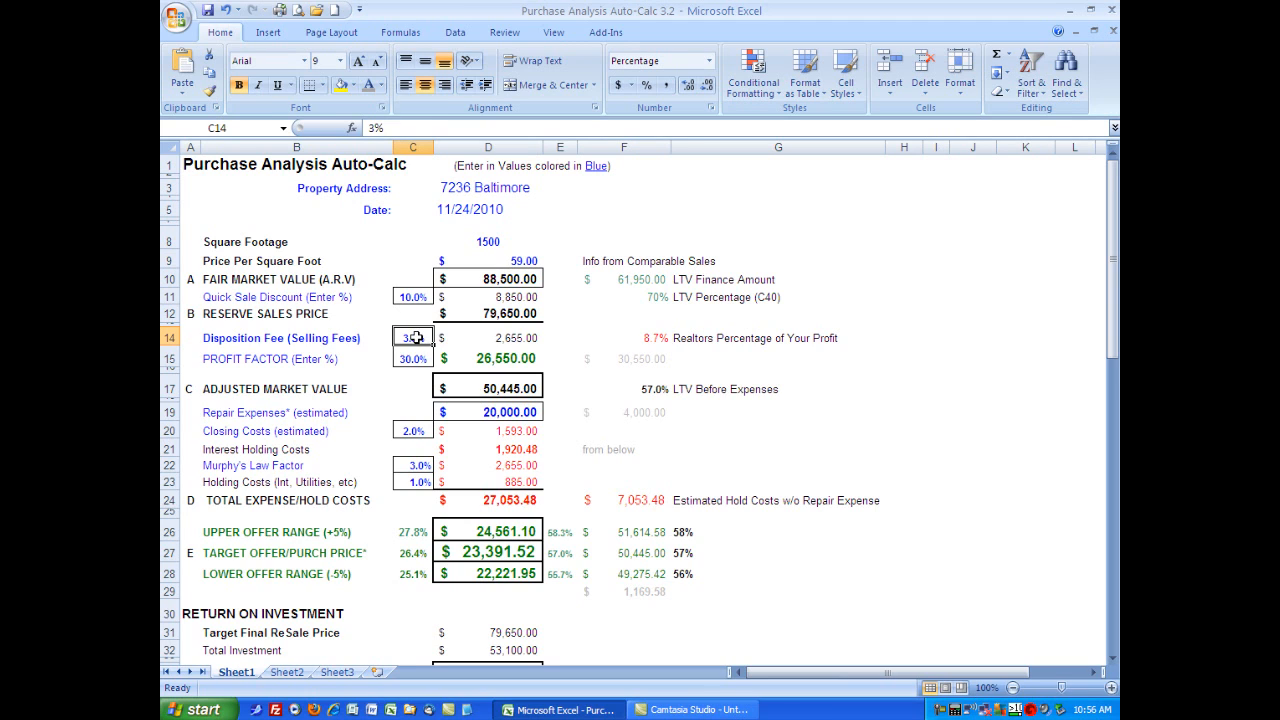
left_click(616, 338)
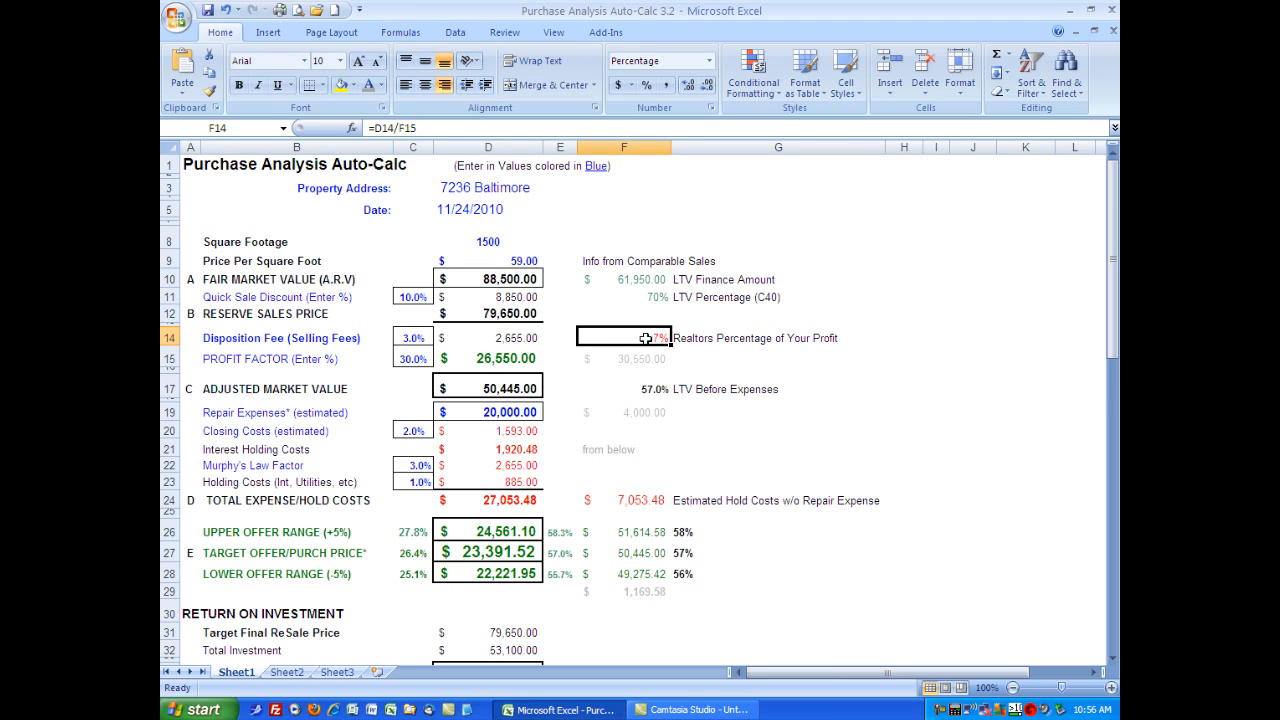
Set the profit factor in C15 to 25%
left_click(490, 357)
left_click(417, 360)
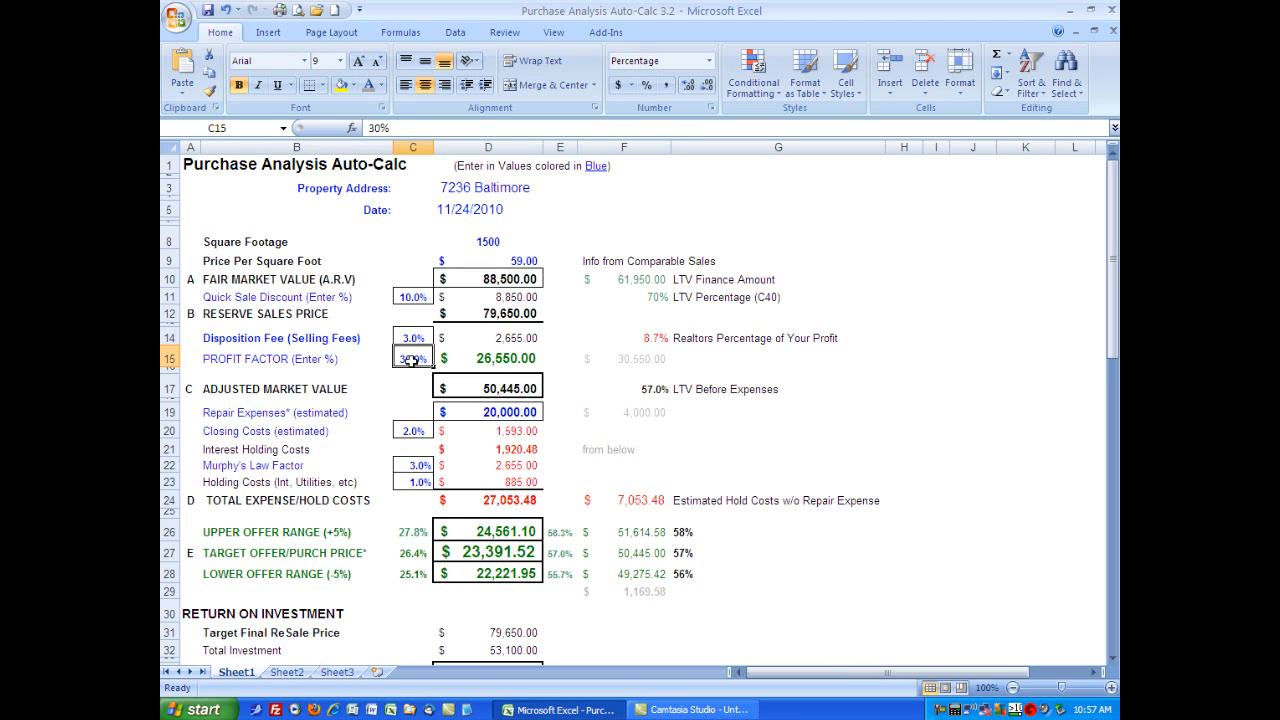
type("25")
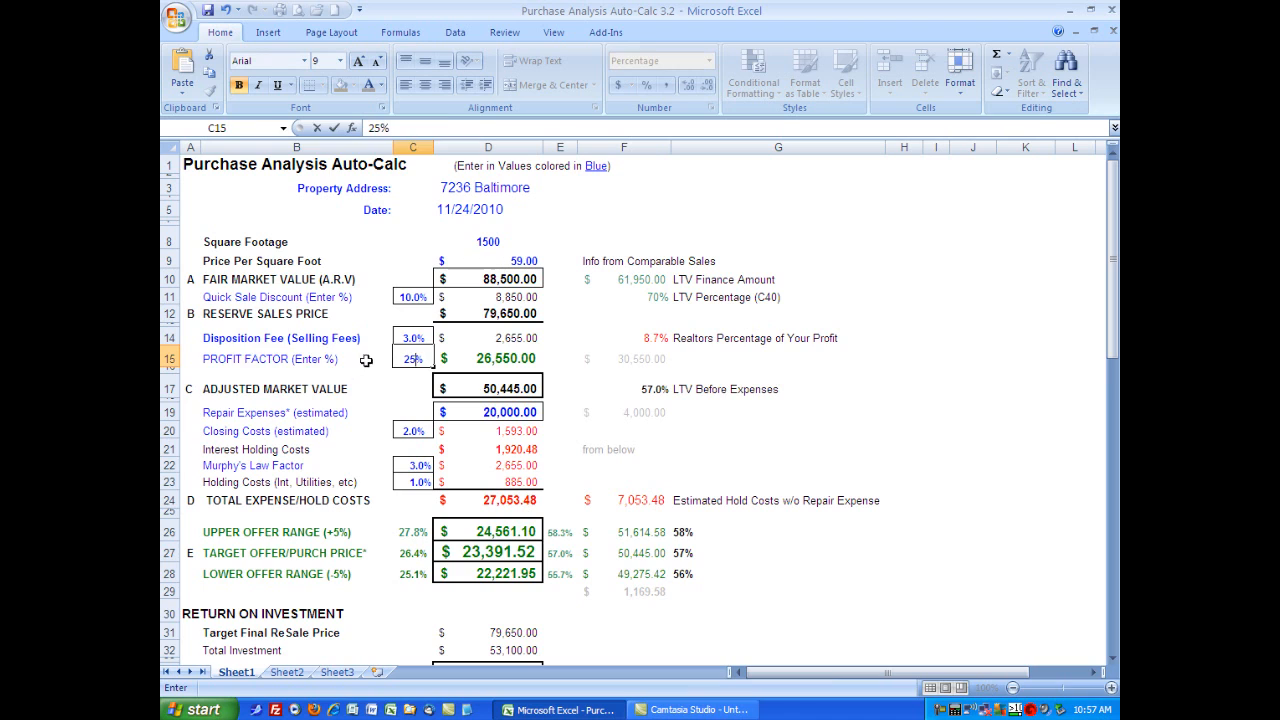
key("Left")
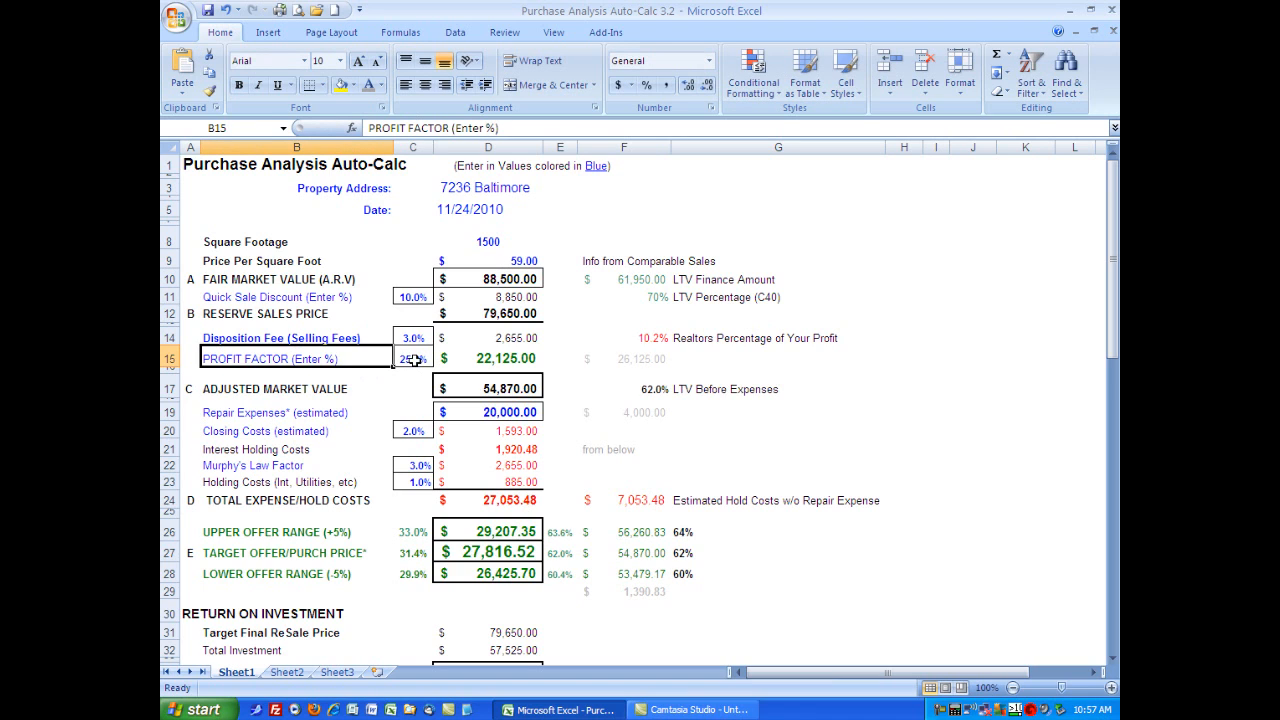
Compare the realtor's percentage of profit in F14 with the profit factor, and check the adjusted market value formula in D17
left_click(663, 343)
left_click(420, 360)
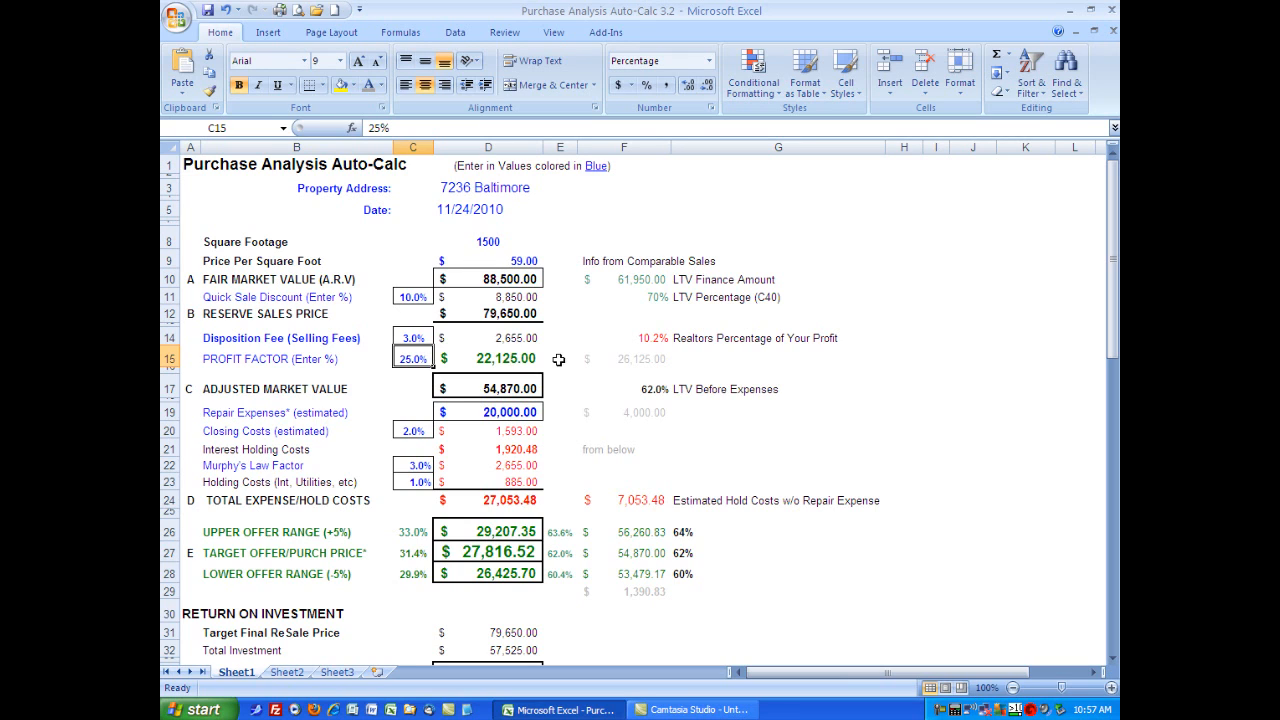
left_click(620, 341)
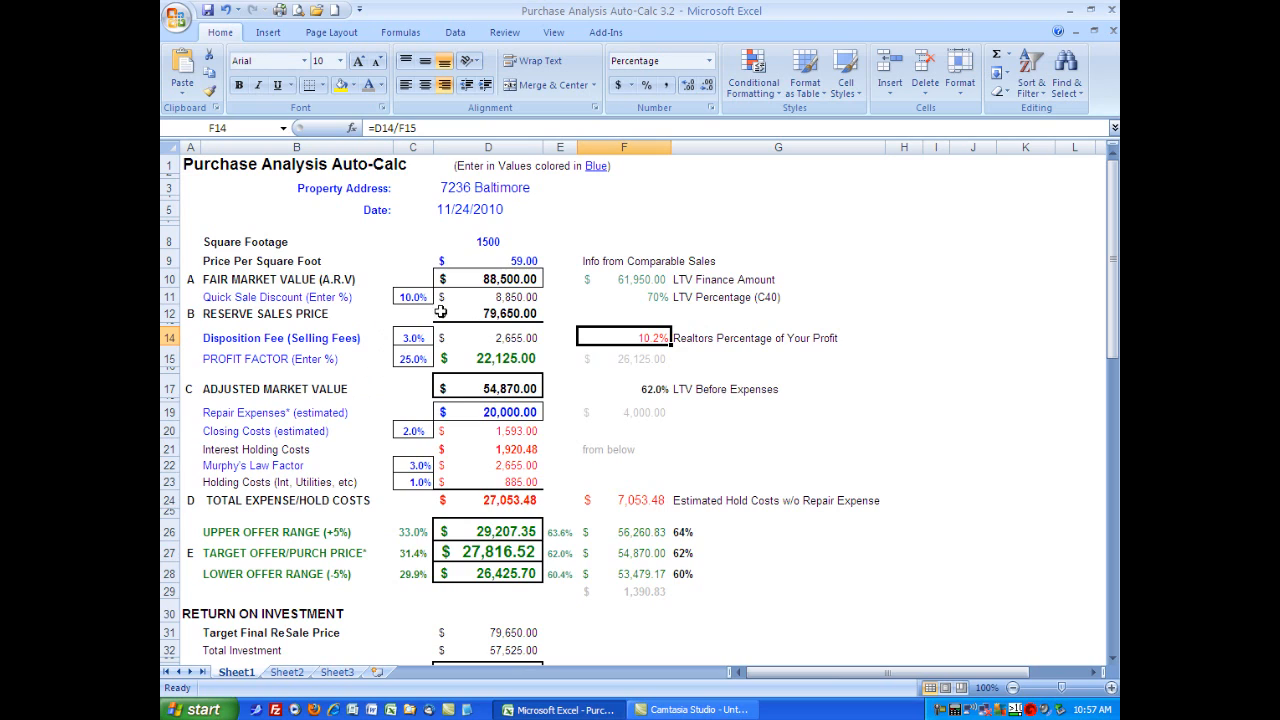
left_click(463, 391)
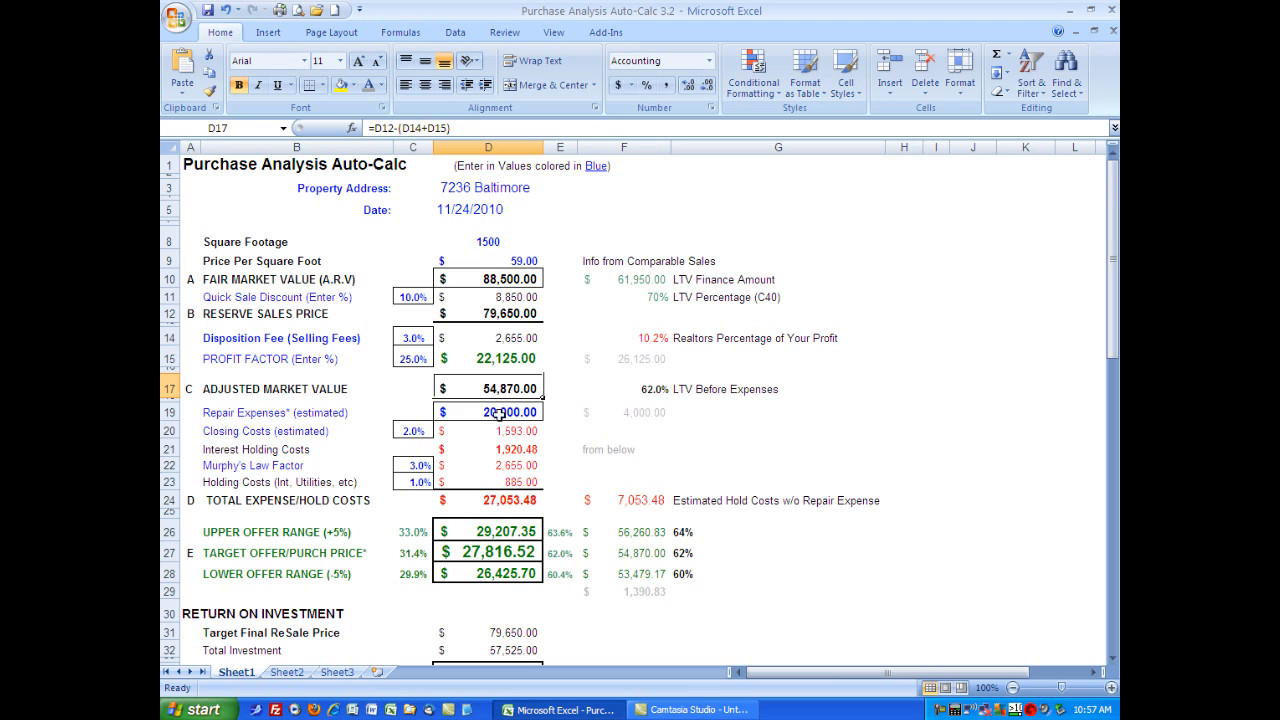
Set the estimated repair expenses in D19 to 12500
left_click(506, 413)
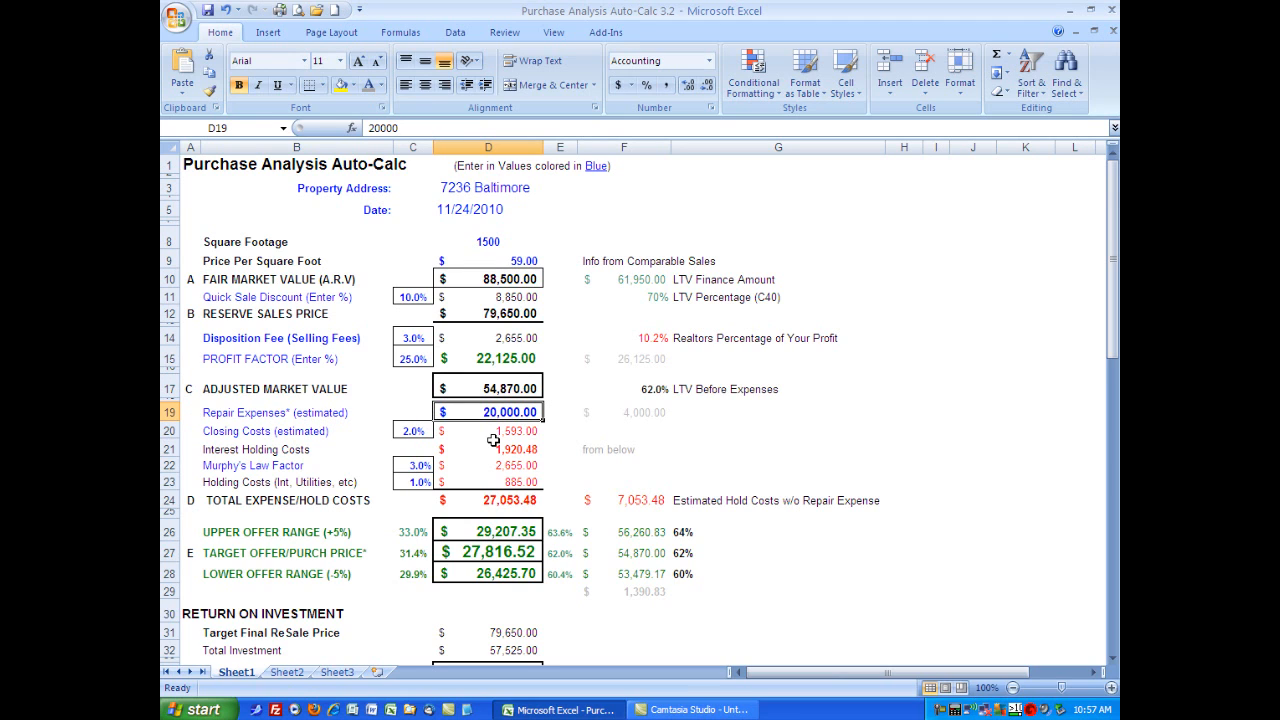
type("12500")
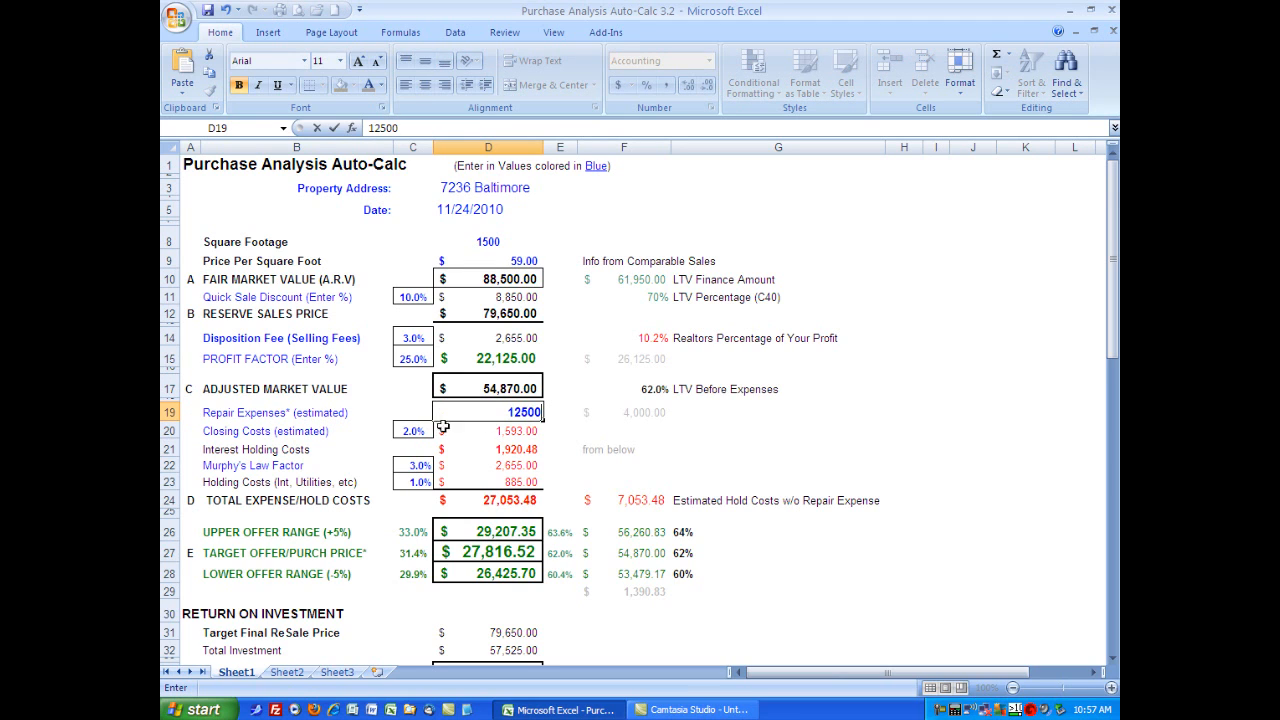
left_click(423, 413)
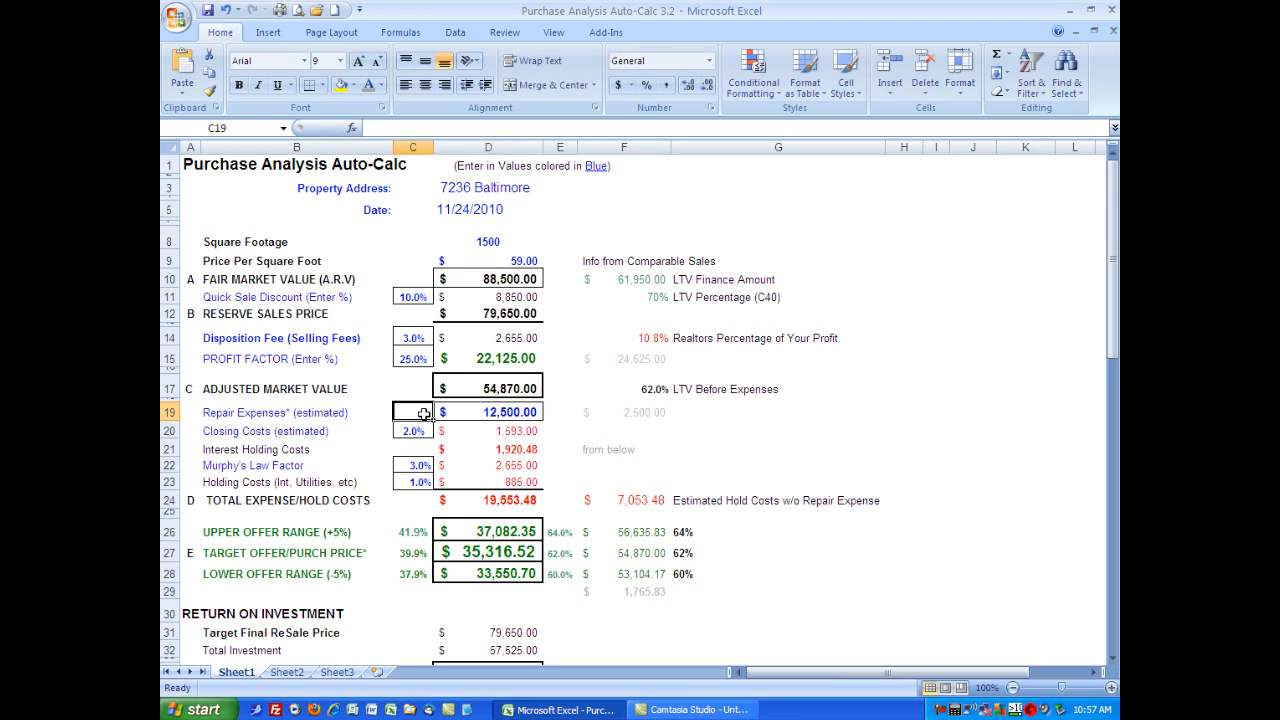
Set the estimated repair expenses in D19 to 14500
left_click(312, 414)
left_click(475, 417)
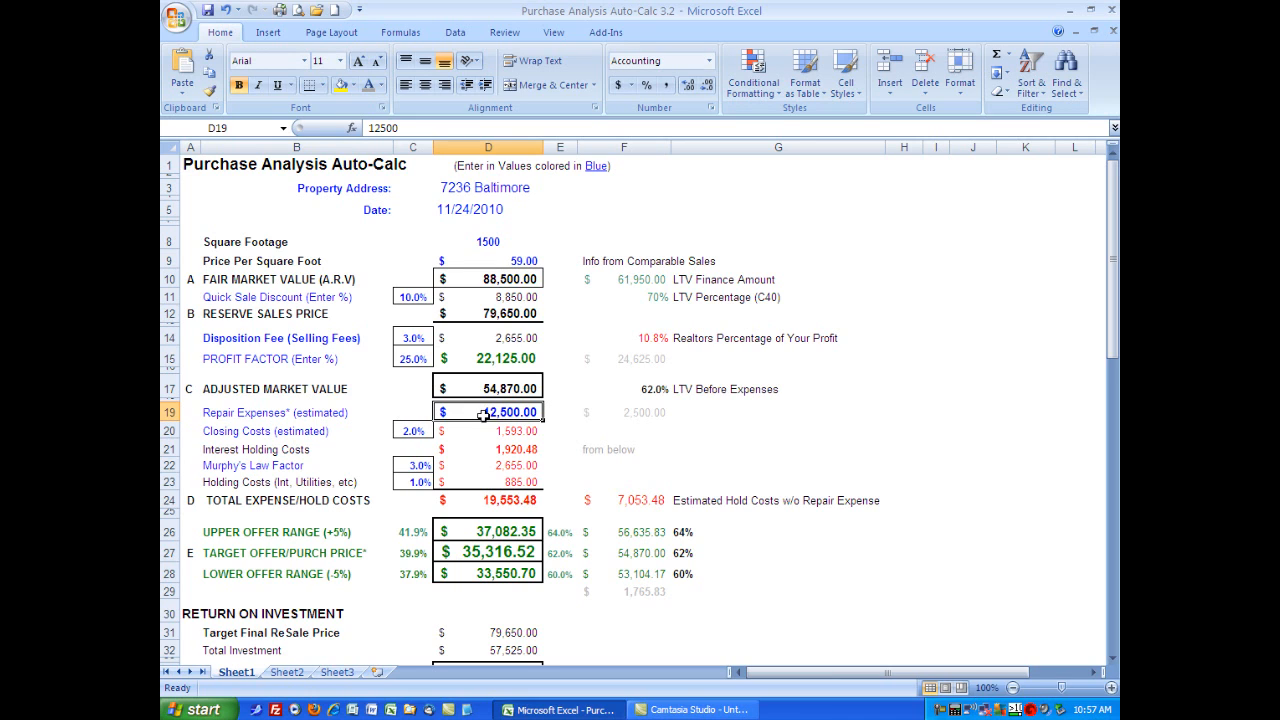
type("14500")
left_click(401, 409)
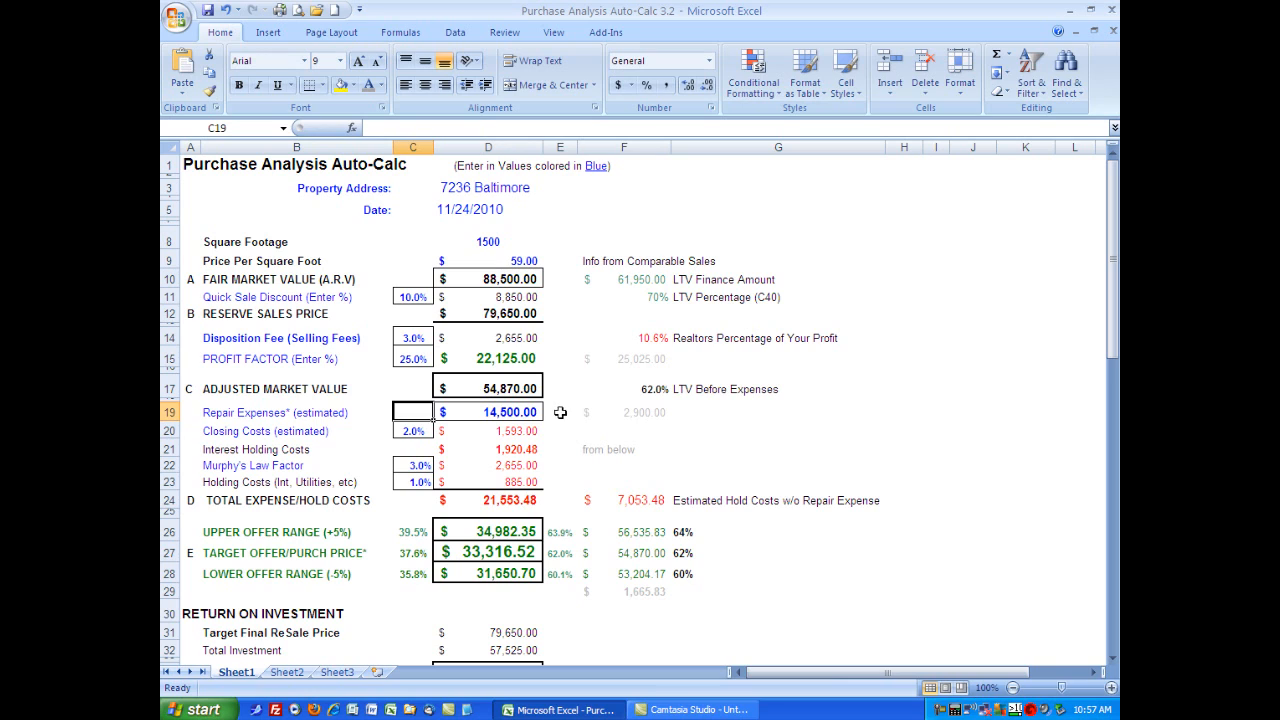
Set the estimated closing costs percentage in C20 to 2.2%
left_click(415, 431)
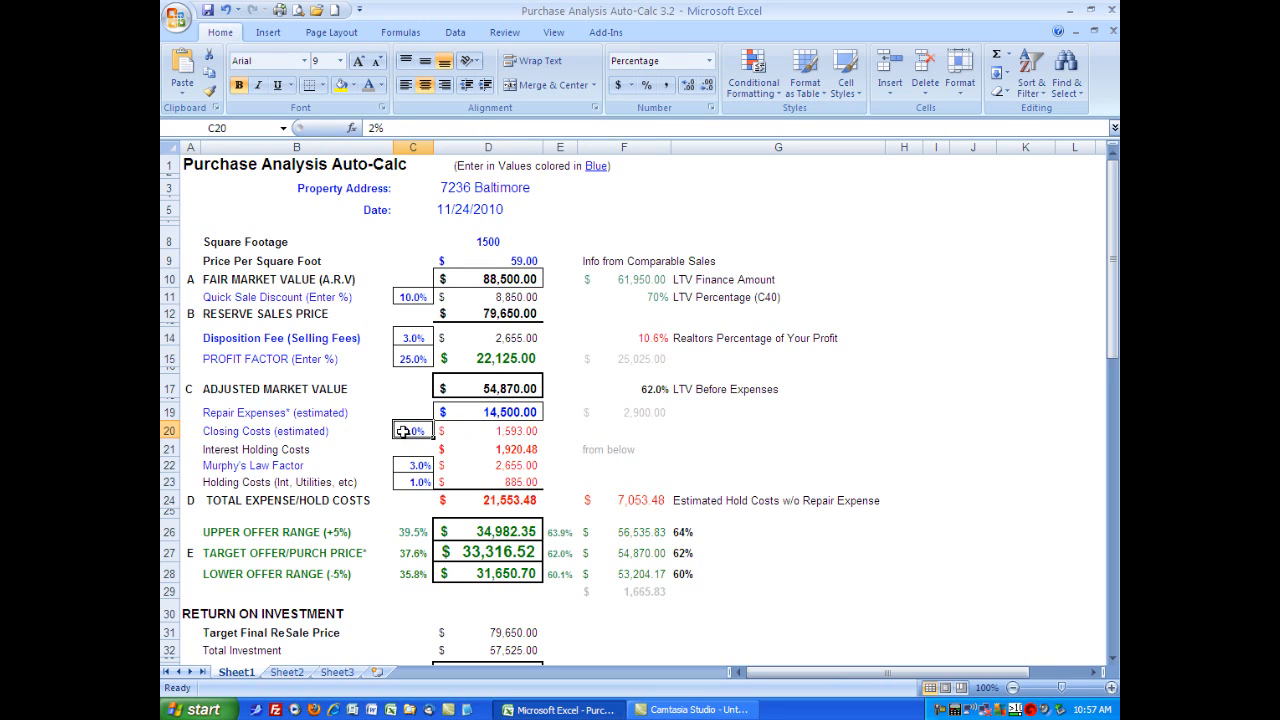
type("2.2")
key("Left")
Set the estimated closing costs percentage in C20 to 3%
left_click(422, 428)
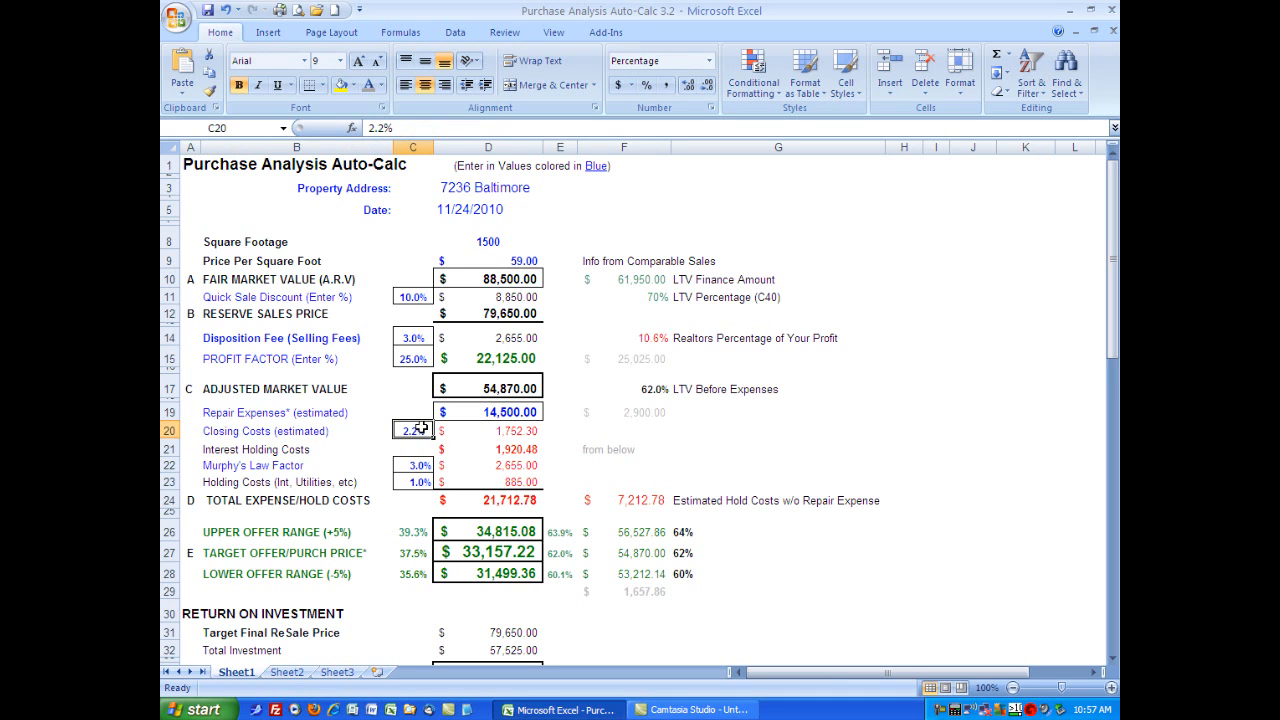
type("3")
key("Left")
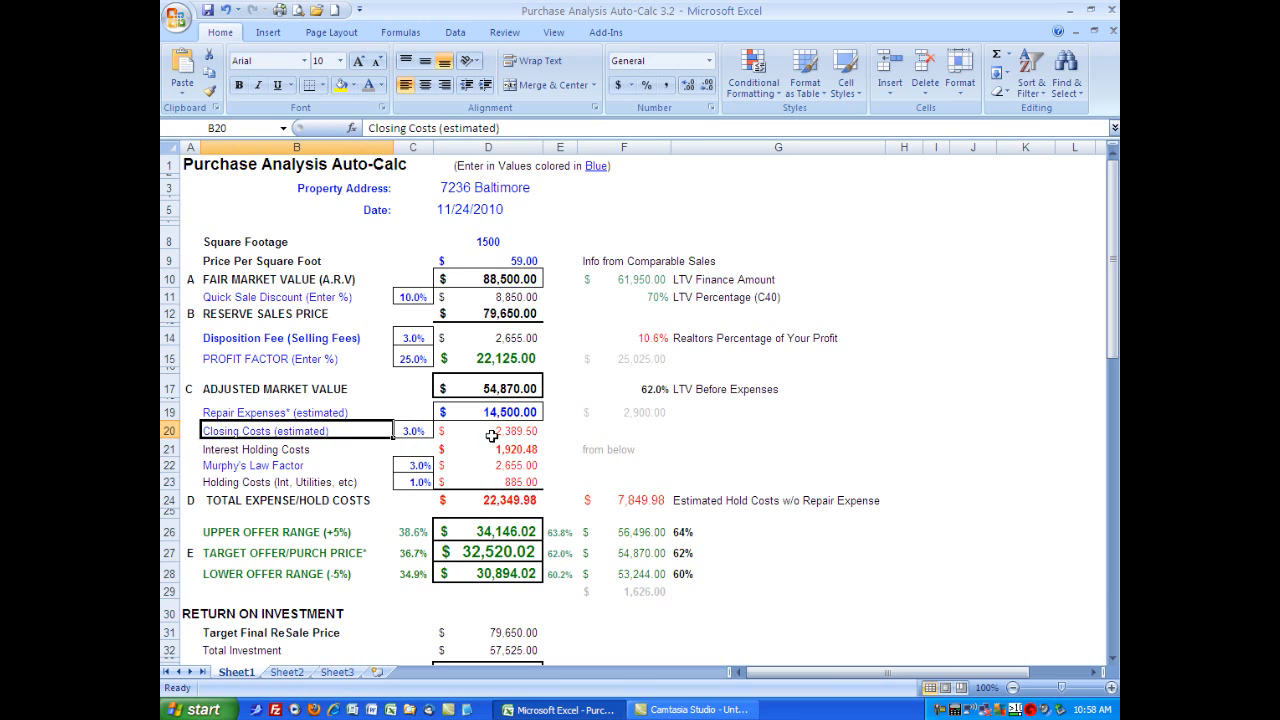
Set the estimated closing costs percentage in C20 to 2%
left_click(418, 432)
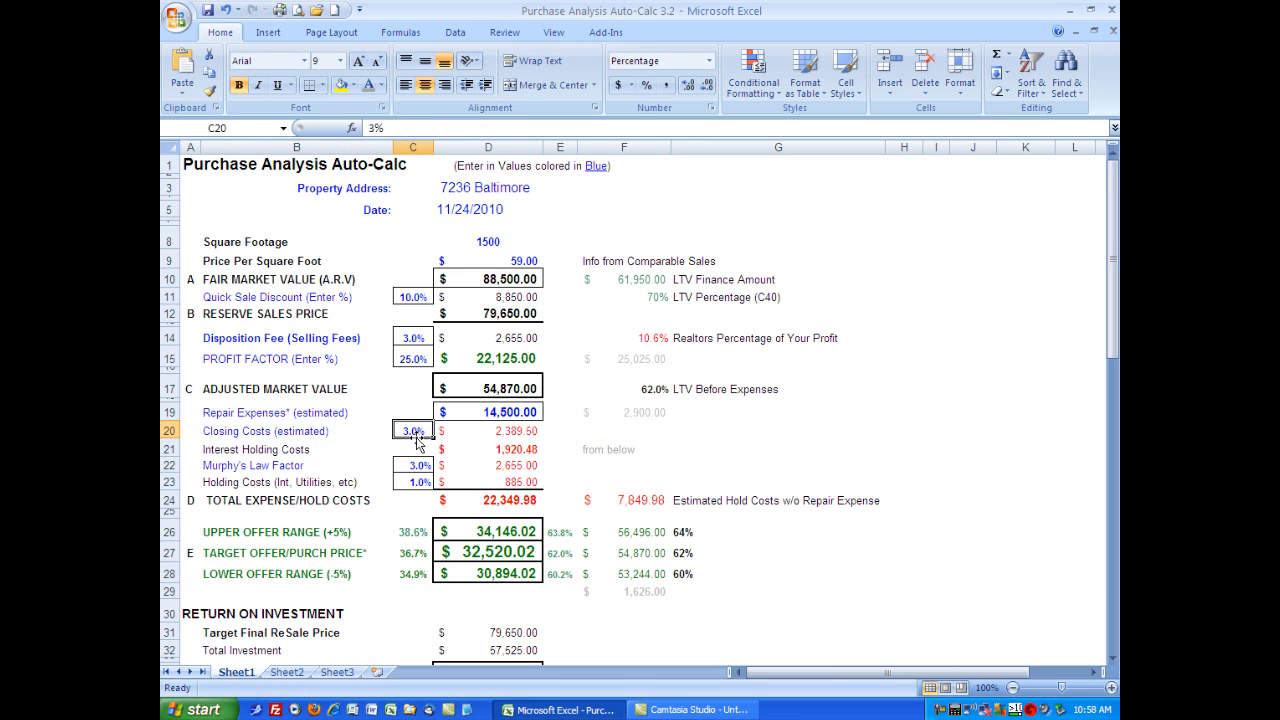
type("2.")
left_click(389, 433)
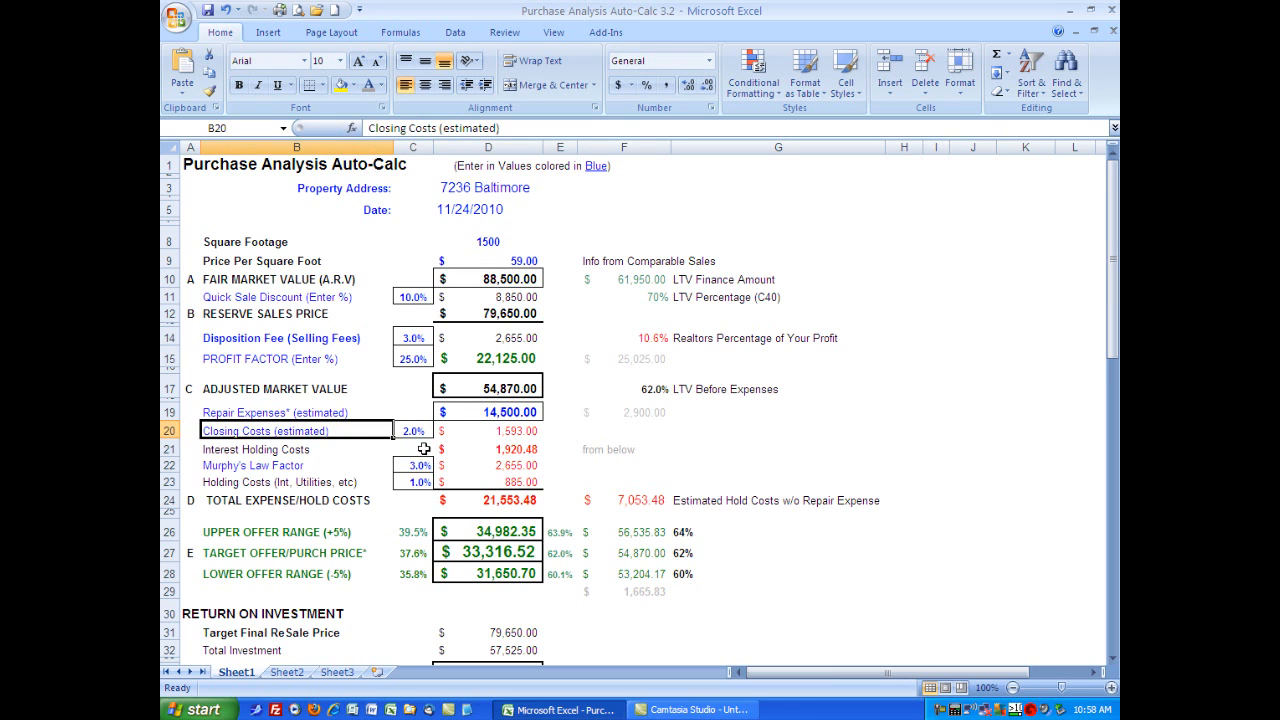
Check the source of the interest holding costs in row 21 and how the Murphy's Law factor in C22 feeds D22
left_click(511, 452)
left_click(611, 452)
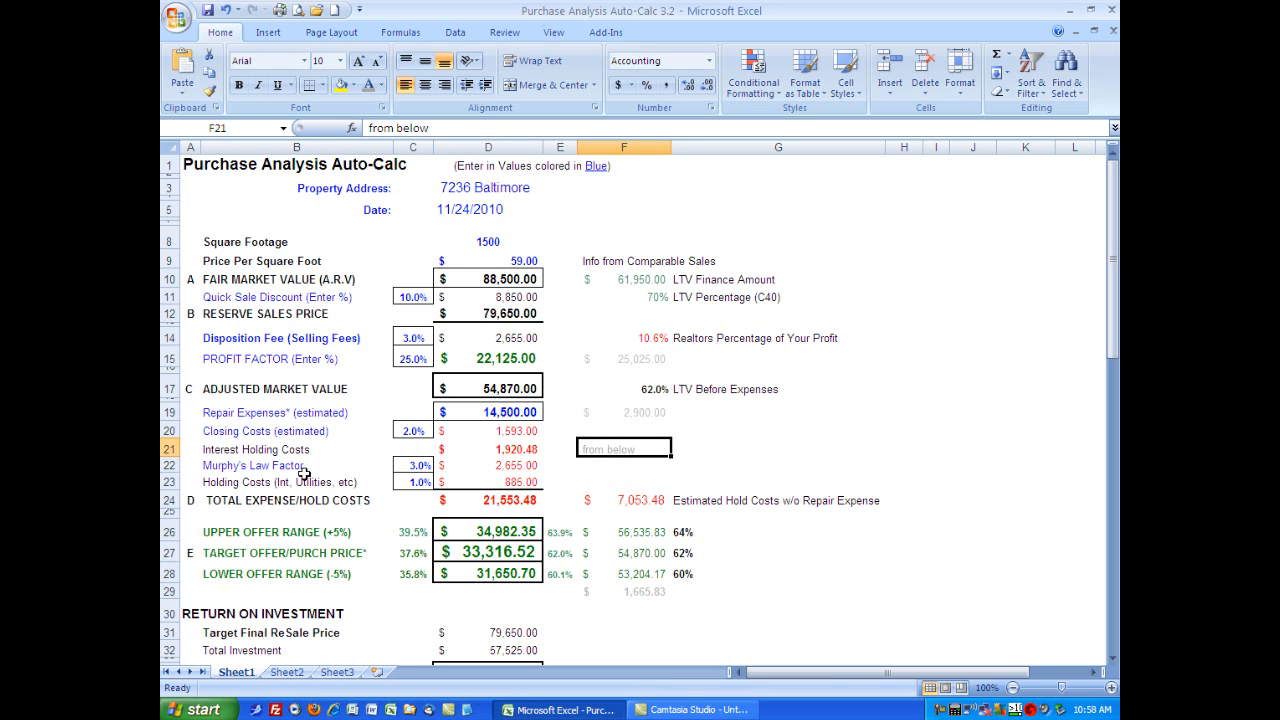
left_click(418, 466)
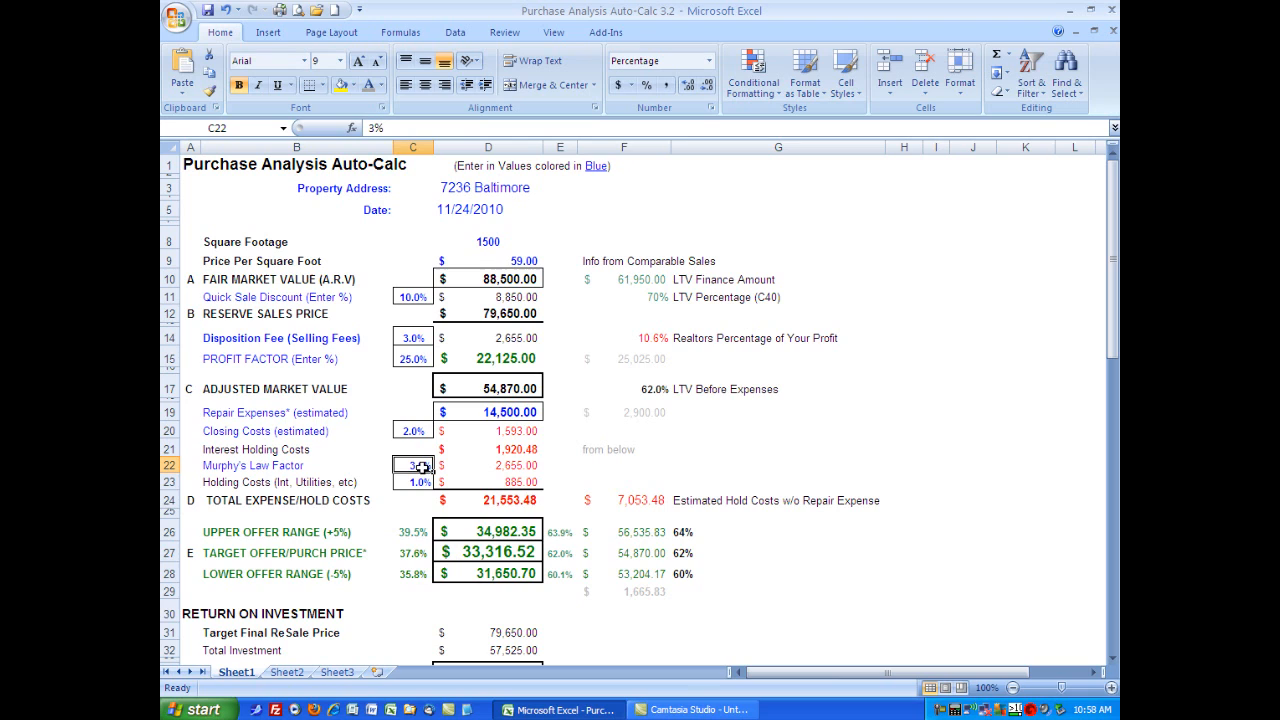
left_click(514, 466)
left_click(416, 466)
left_click(498, 468)
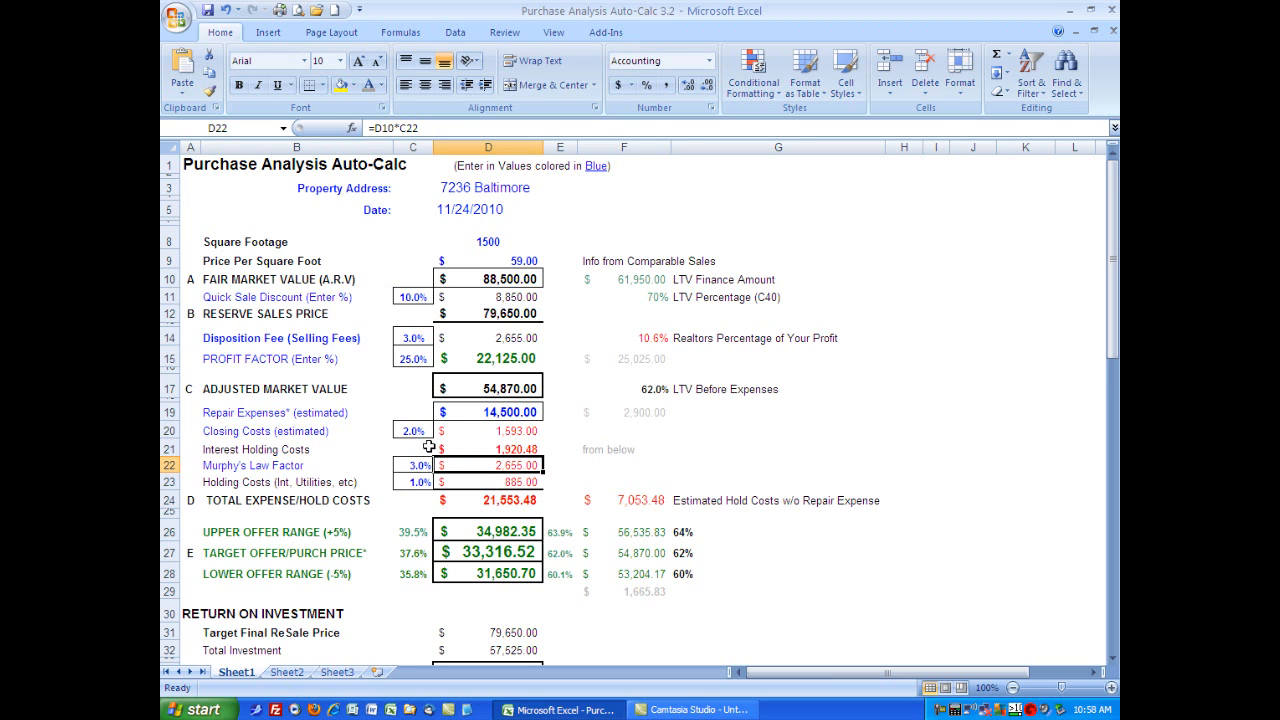
Set the holding costs percentage for interest and utilities in C23 to 2.5%
left_click(480, 486)
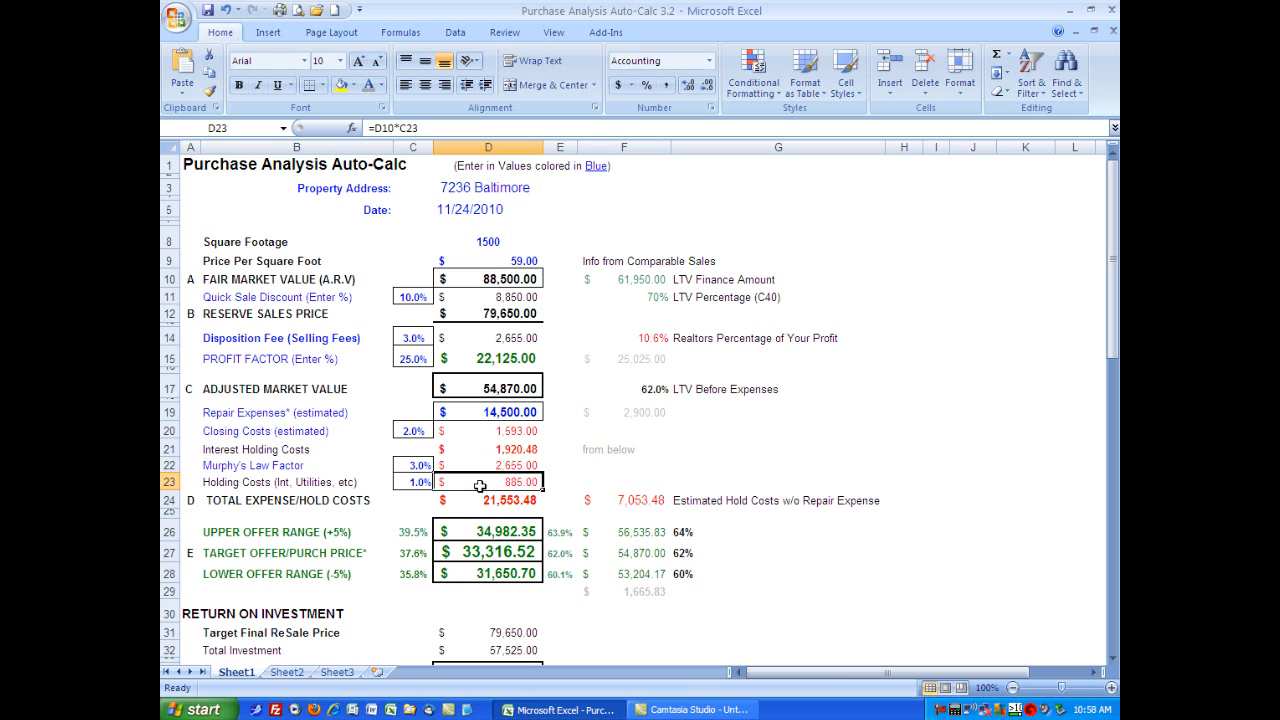
left_click(333, 486)
left_click(409, 483)
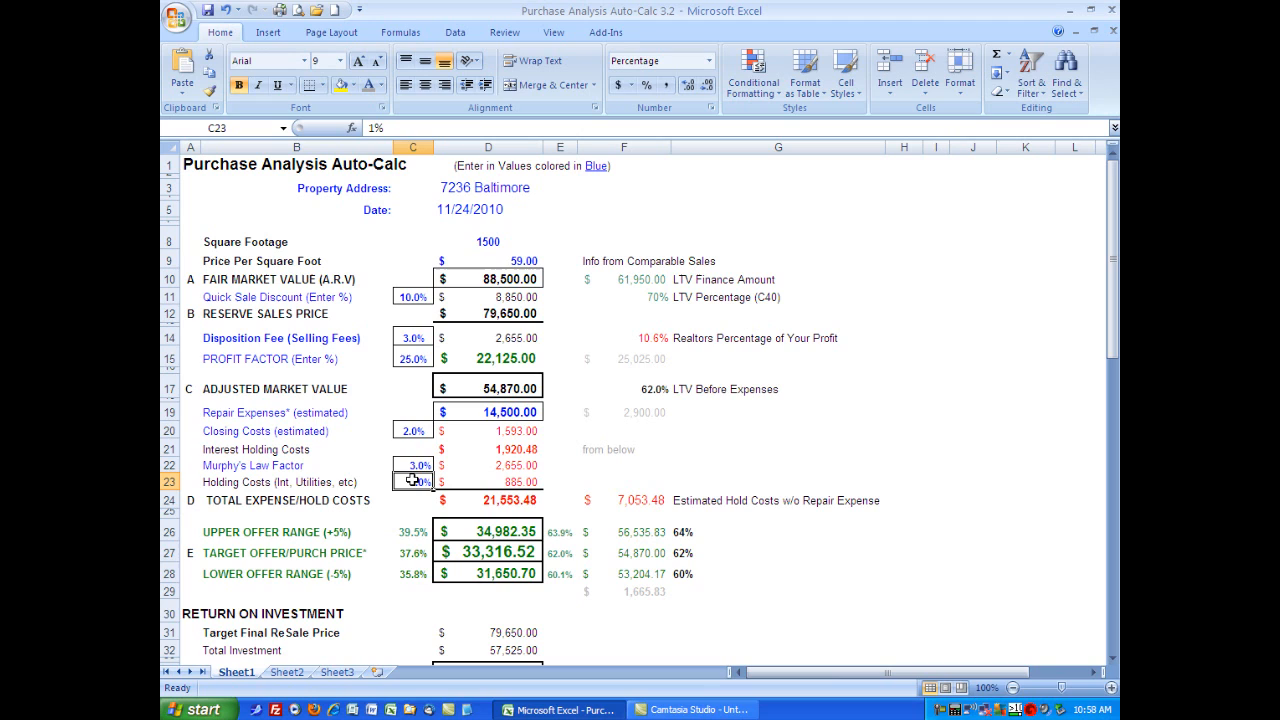
type("2.")
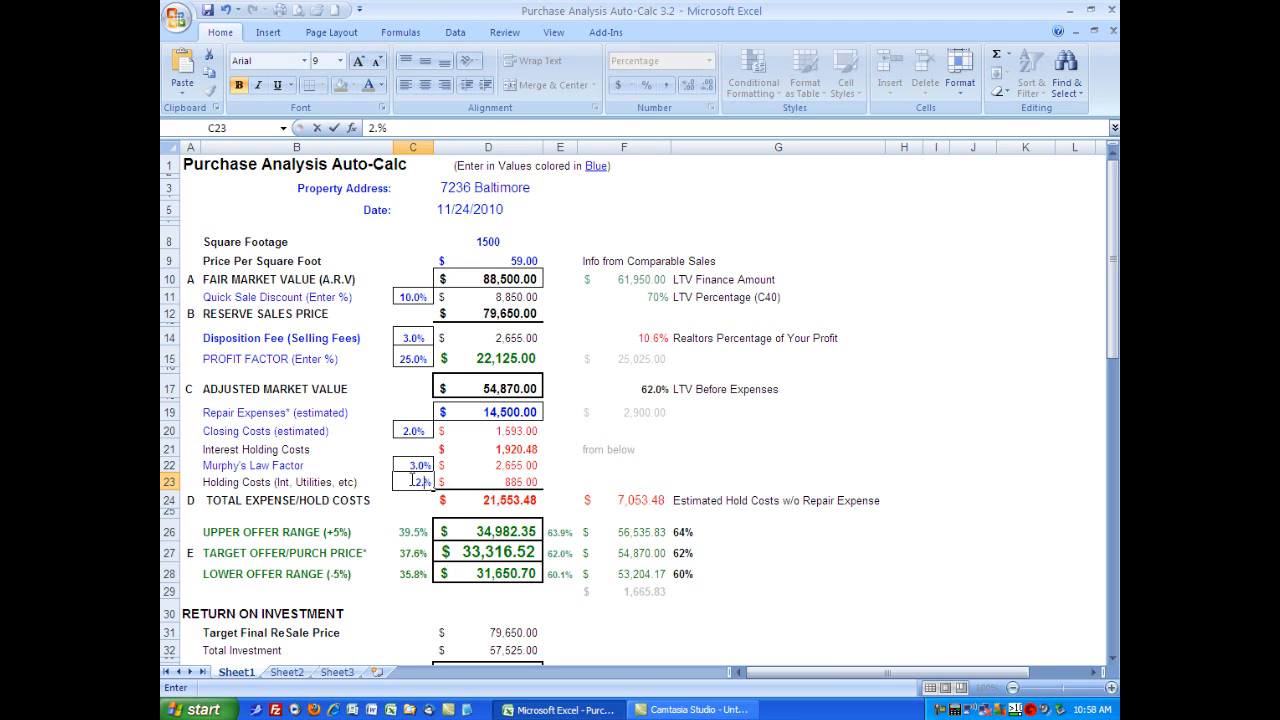
type("5")
left_click(512, 483)
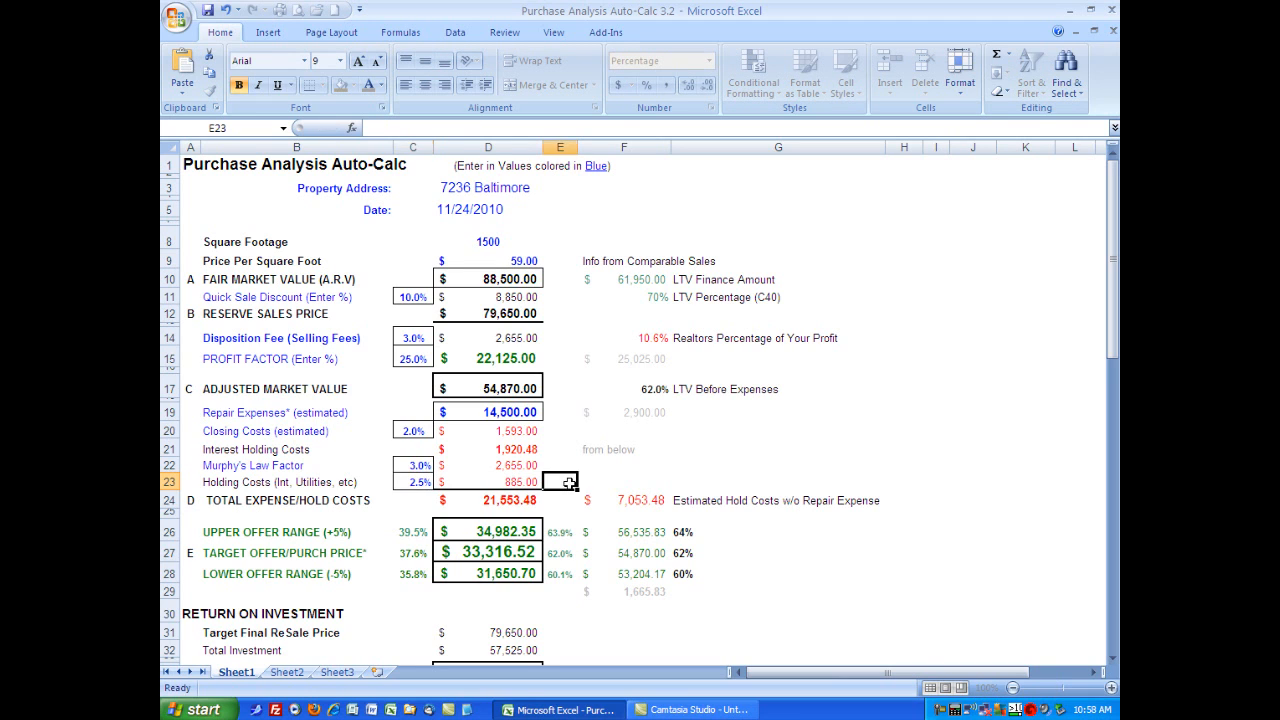
Set the holding costs percentage for interest and utilities in C23 to 2%
left_click(416, 482)
double_click(416, 482)
key("BackSpace")
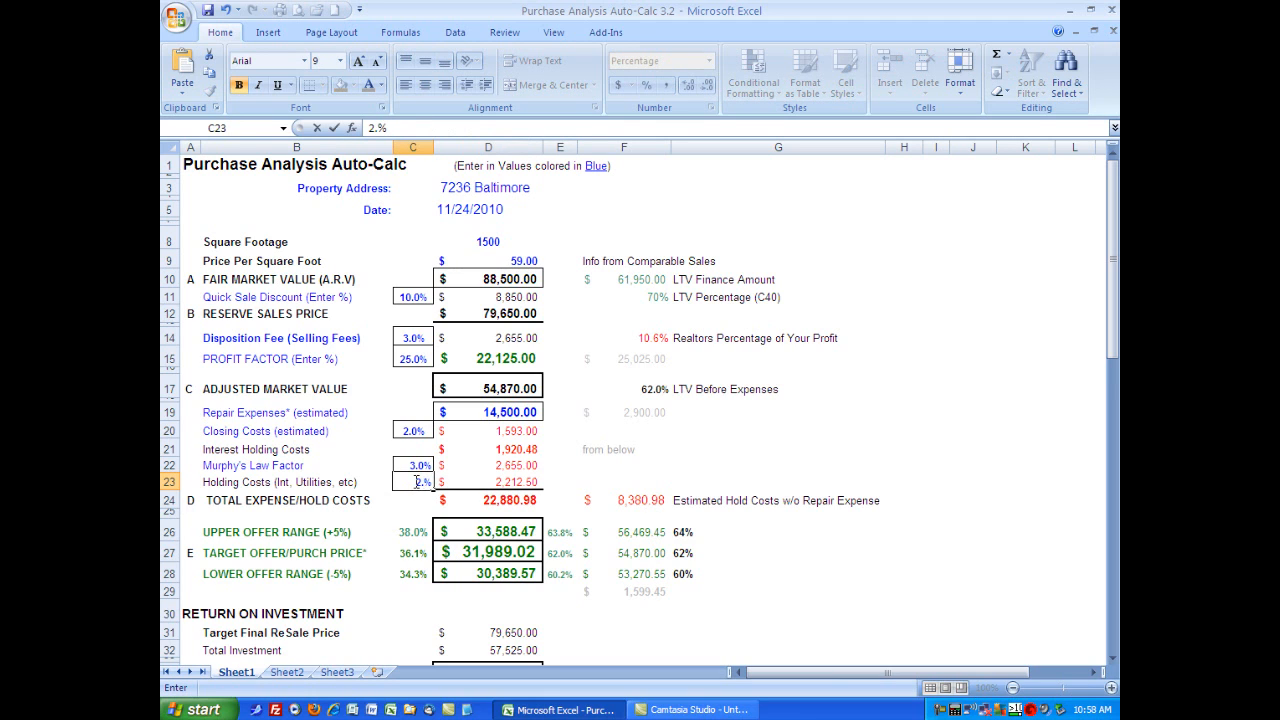
key("Return")
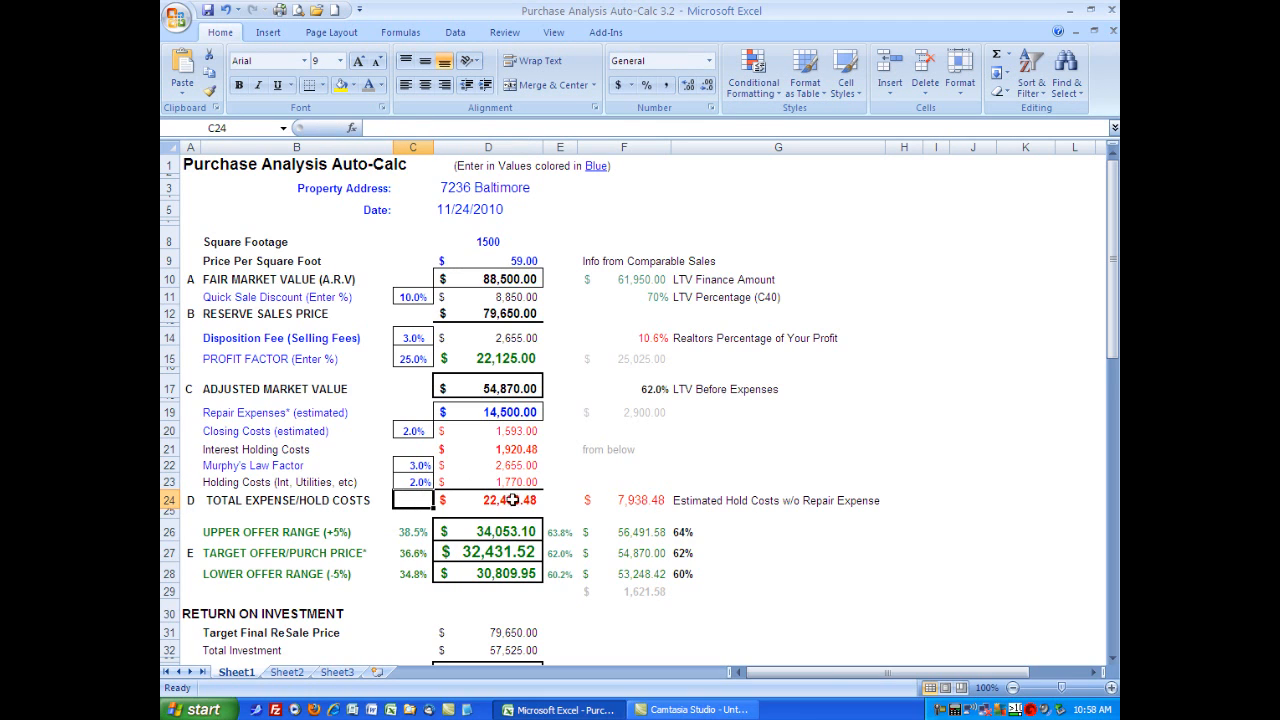
Review each expense amount from repair expenses in D19 through holding costs in D23
scroll(800, 586, "down", 1)
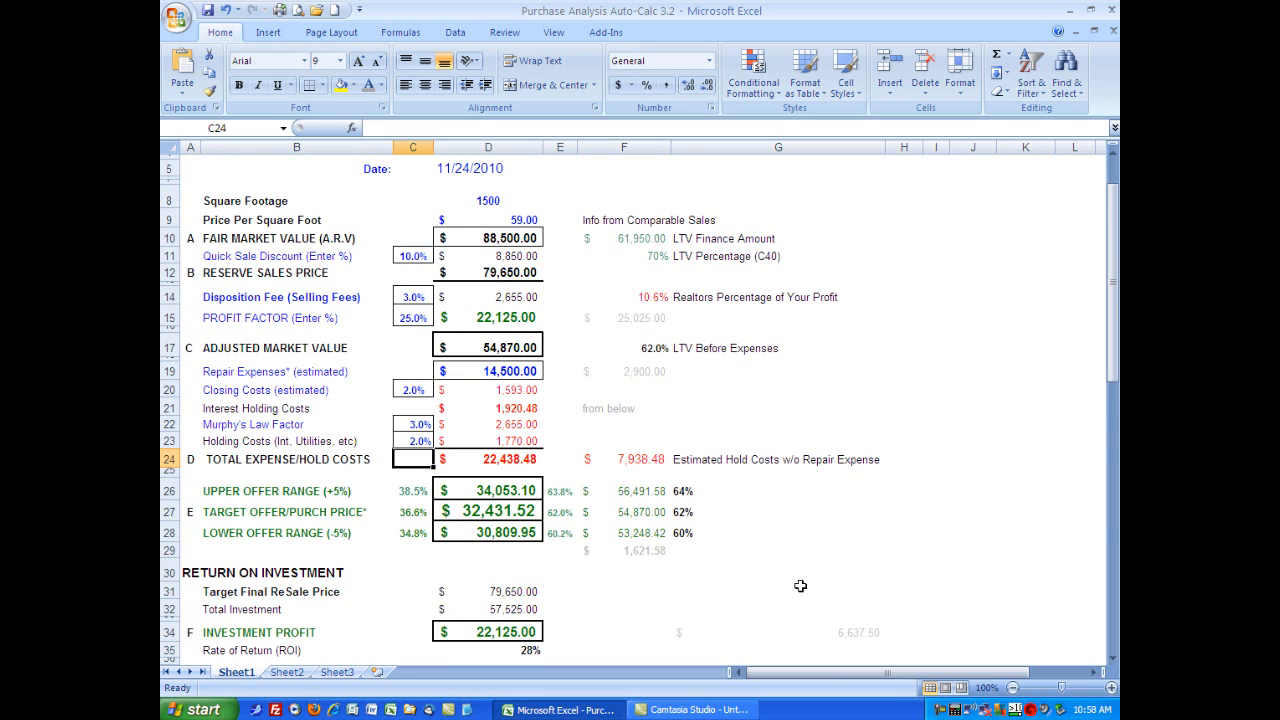
scroll(790, 582, "down", 1)
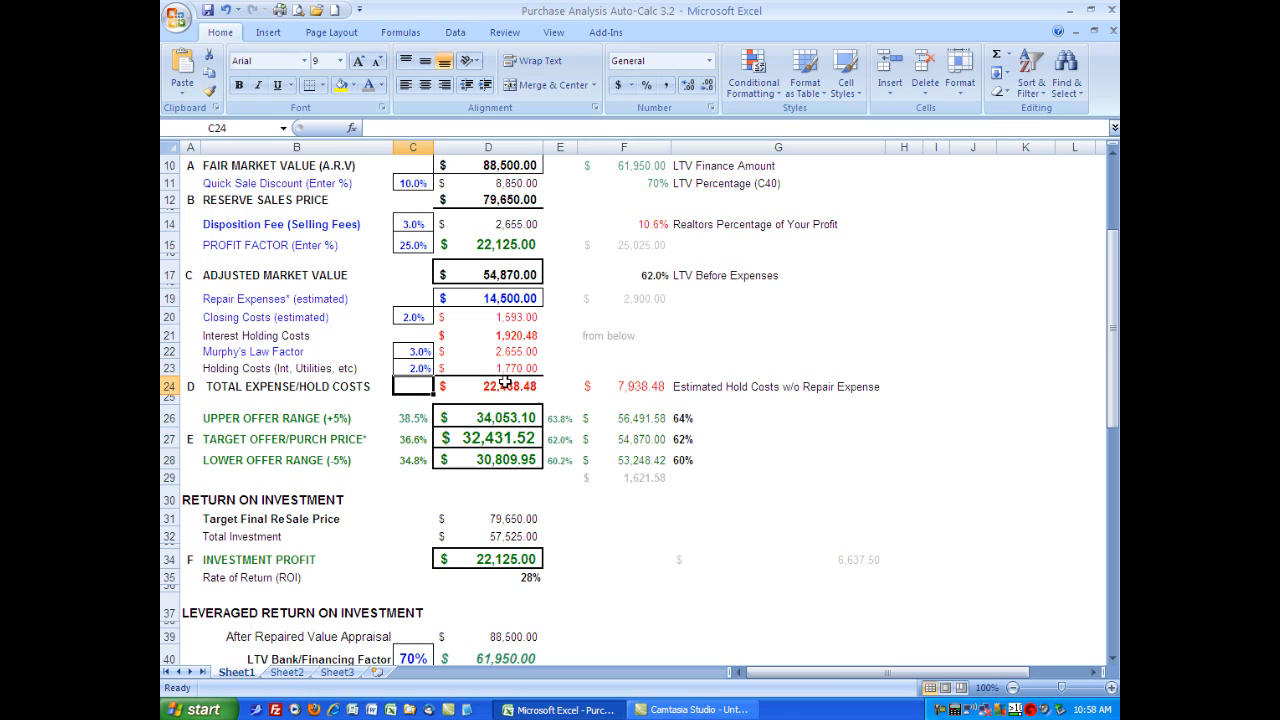
left_click(476, 300)
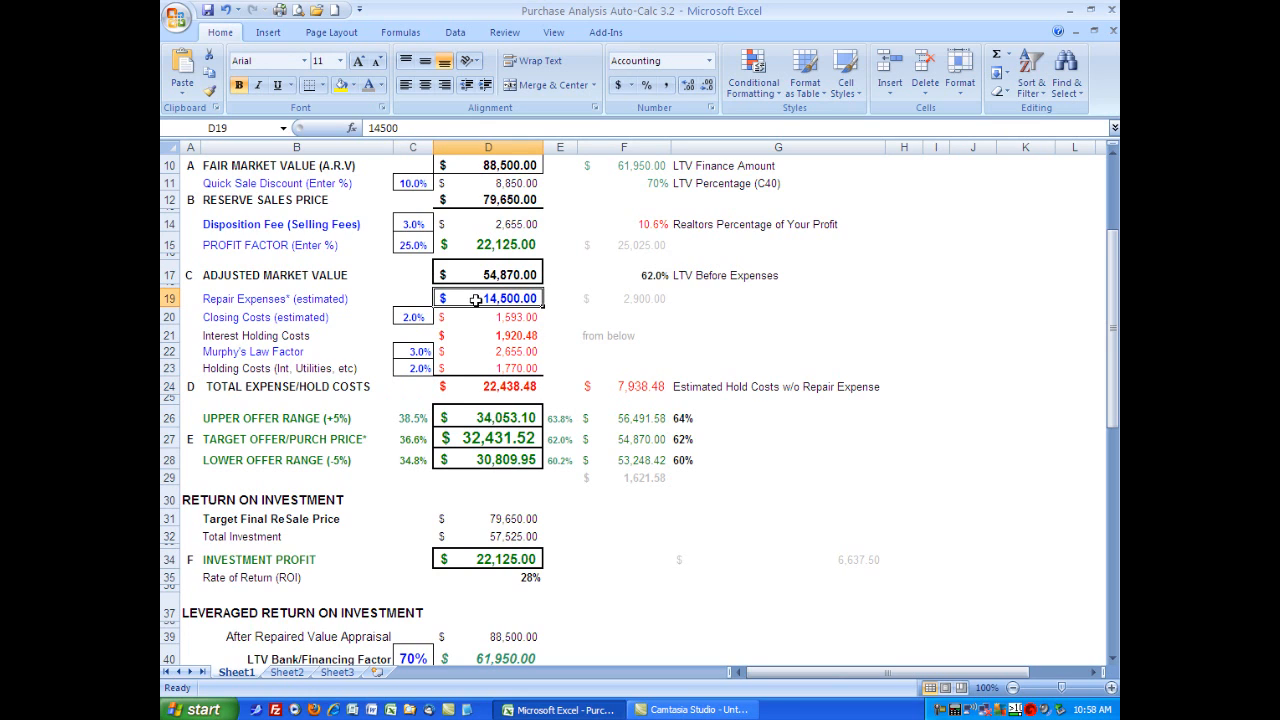
left_click(476, 321)
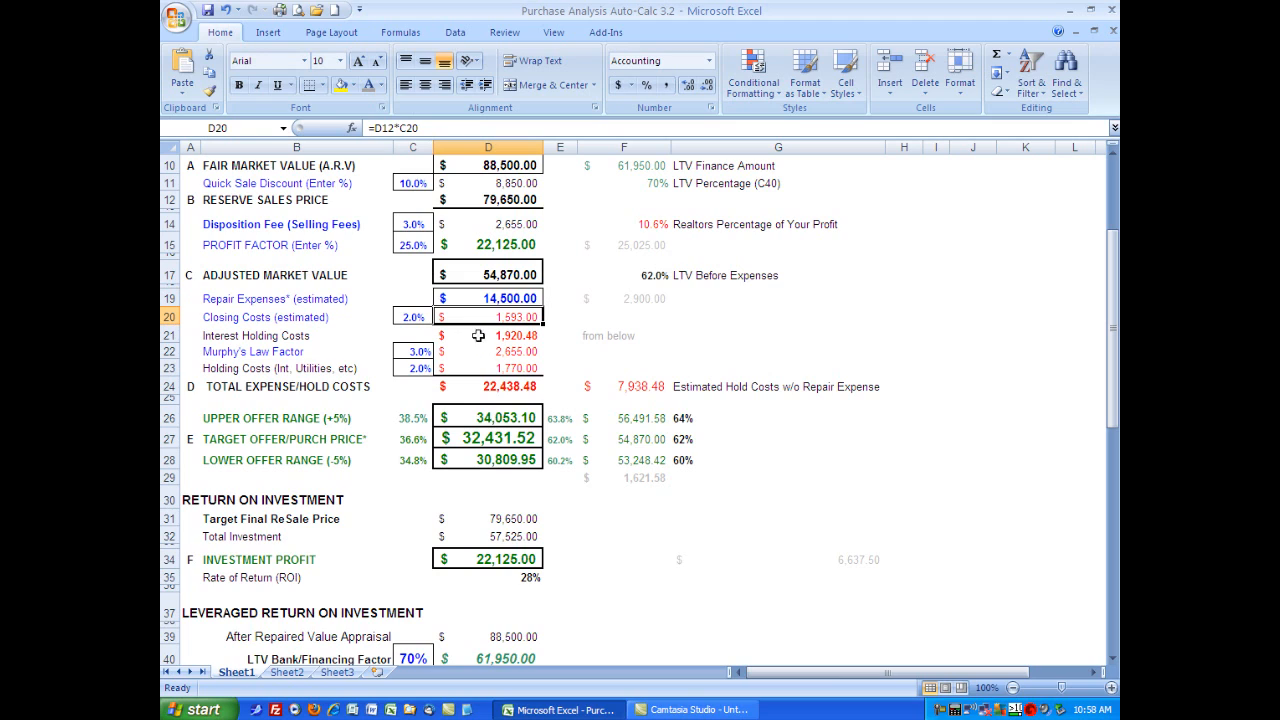
left_click(480, 336)
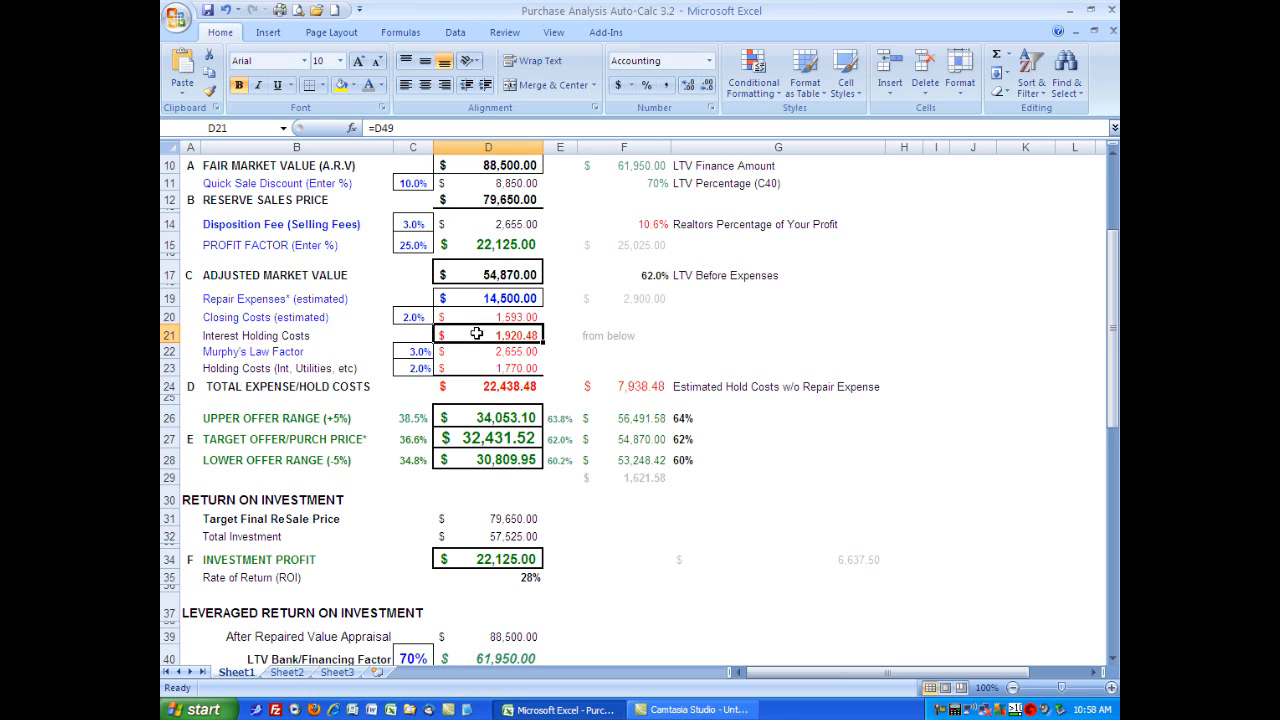
left_click(476, 354)
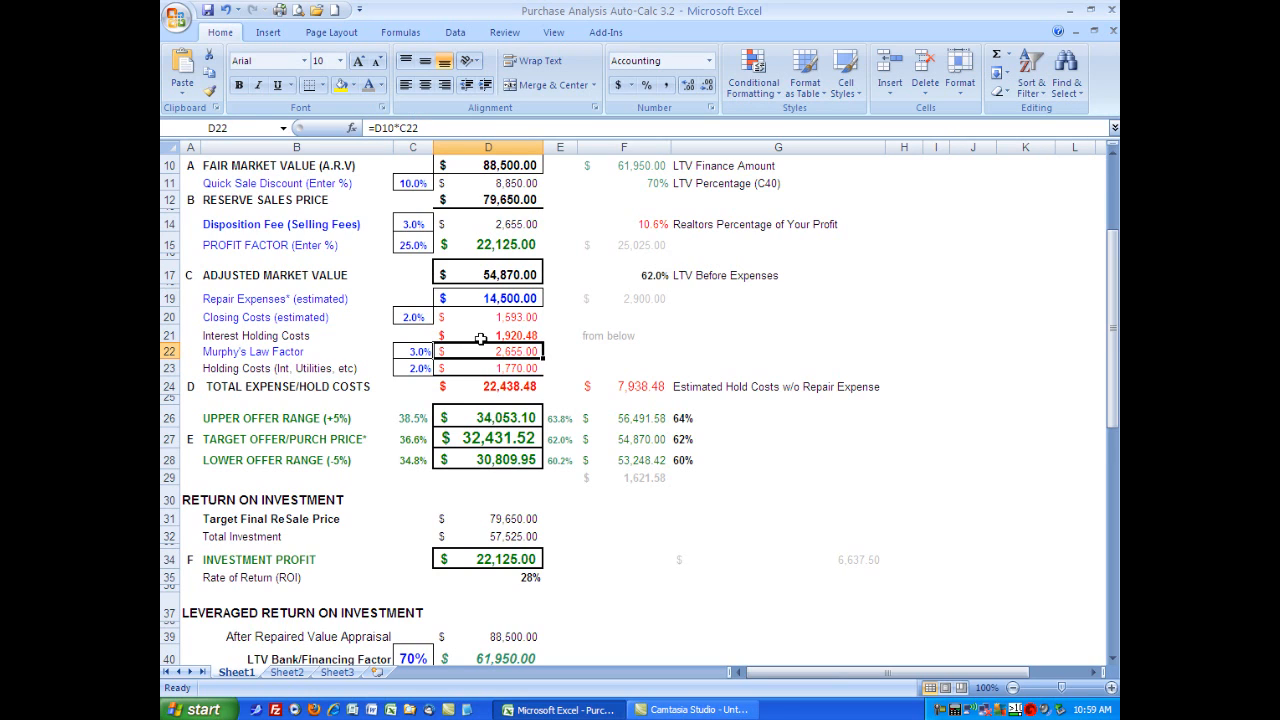
left_click(478, 338)
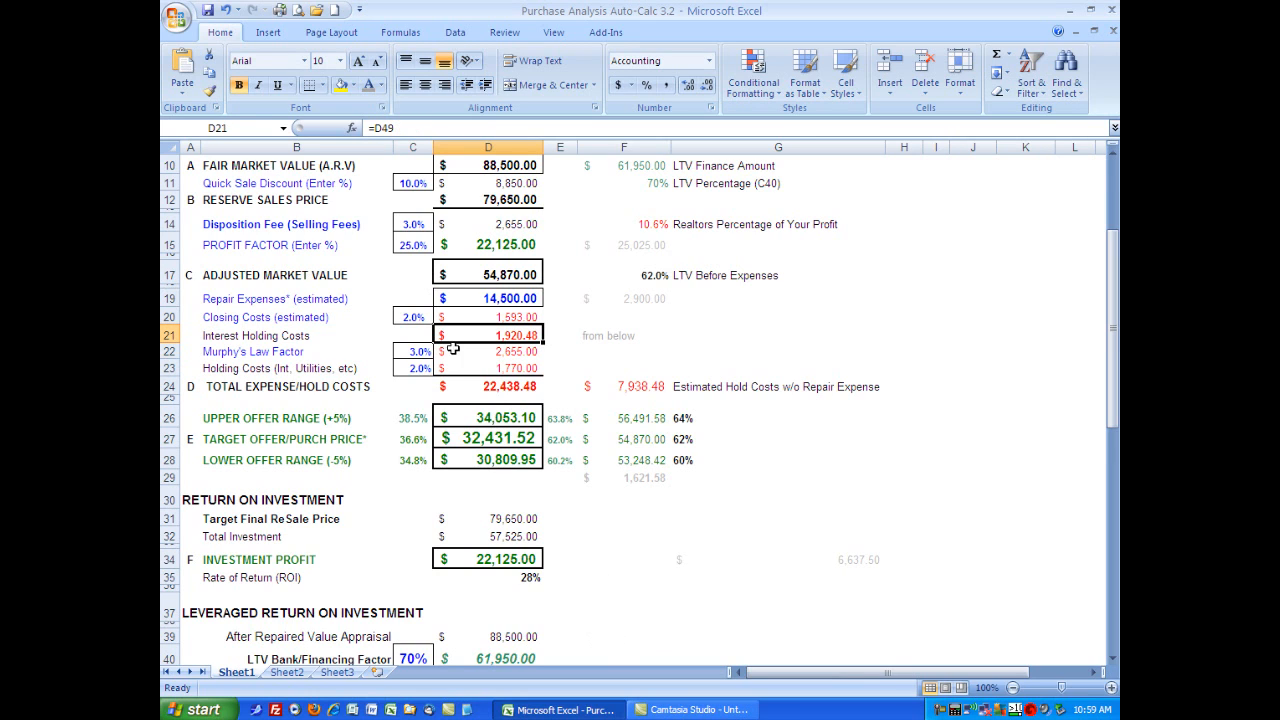
left_click(475, 352)
left_click(464, 370)
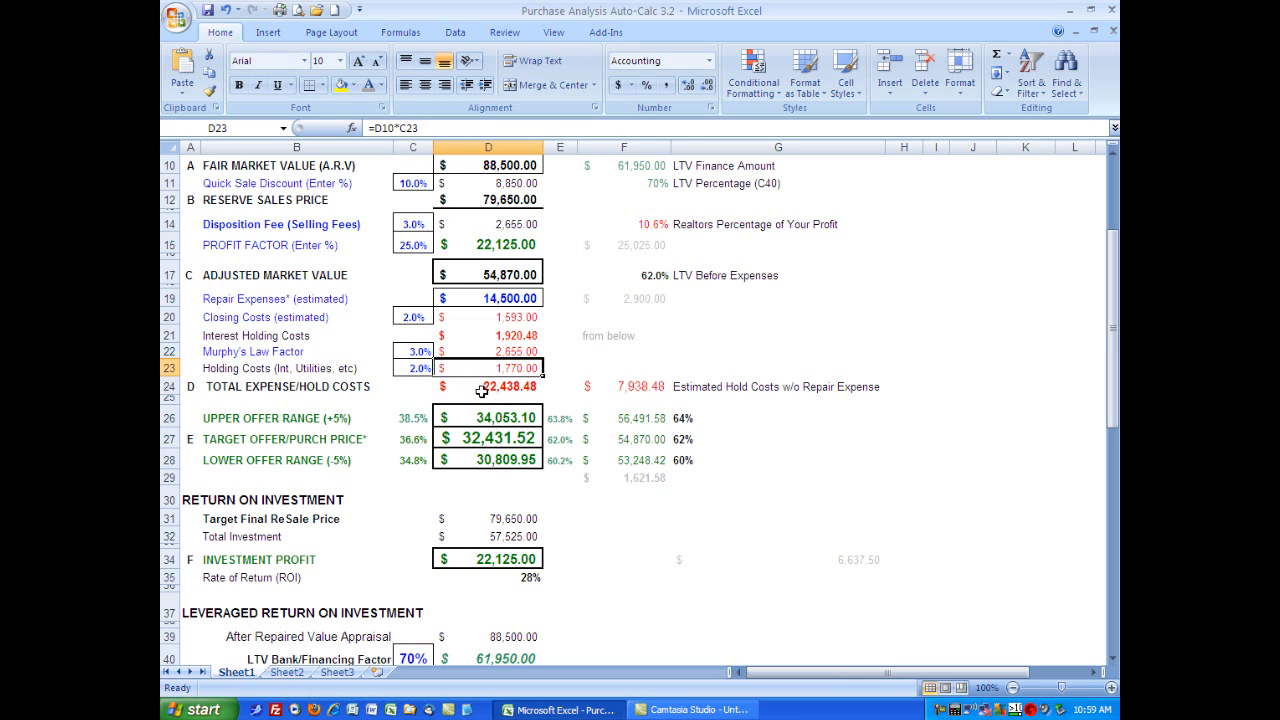
Examine the estimated hold costs without repair expense in F24 against the cost lines D20 to D22 and repair expenses in D19
left_click(640, 388)
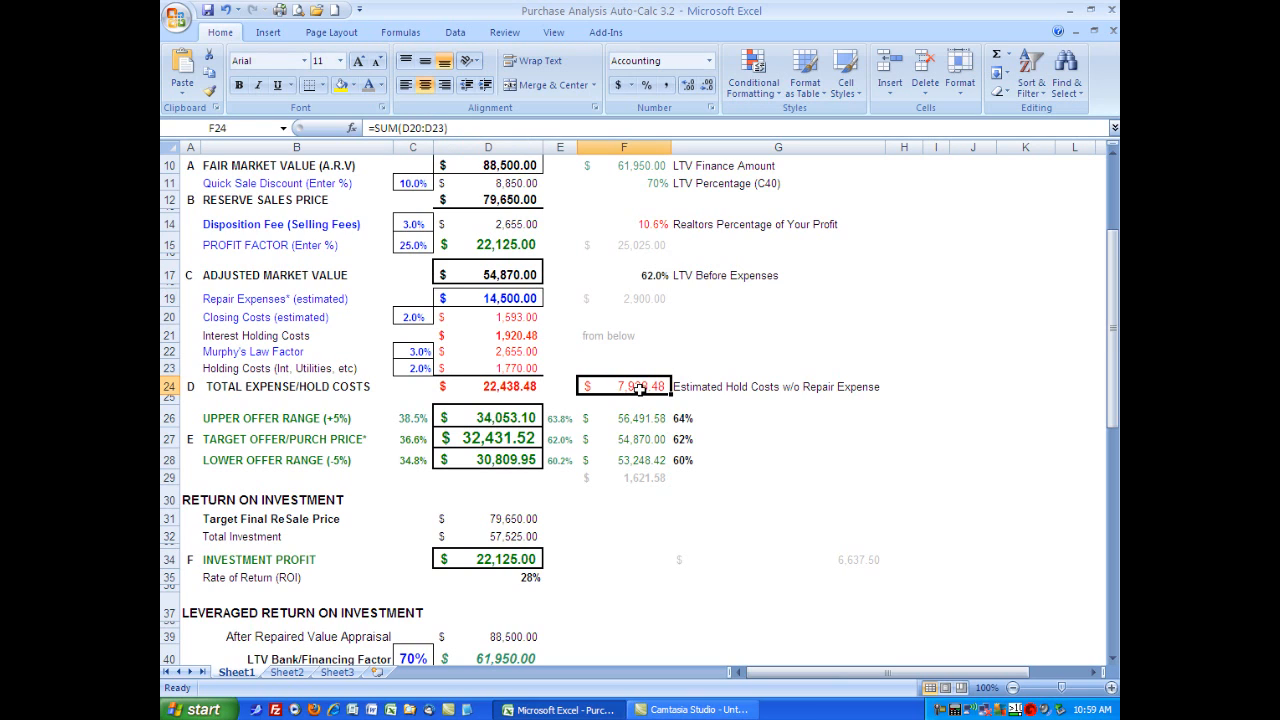
left_click(768, 390)
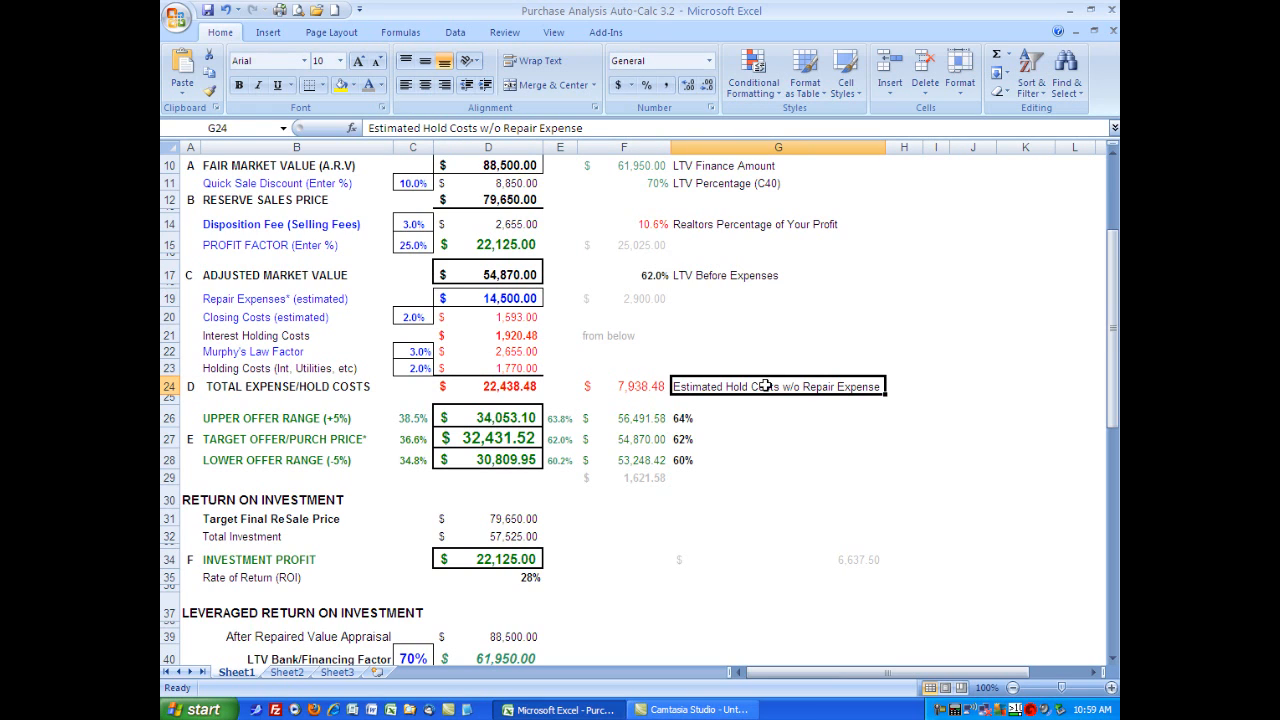
left_click_drag(521, 320, 520, 361)
left_click(513, 298)
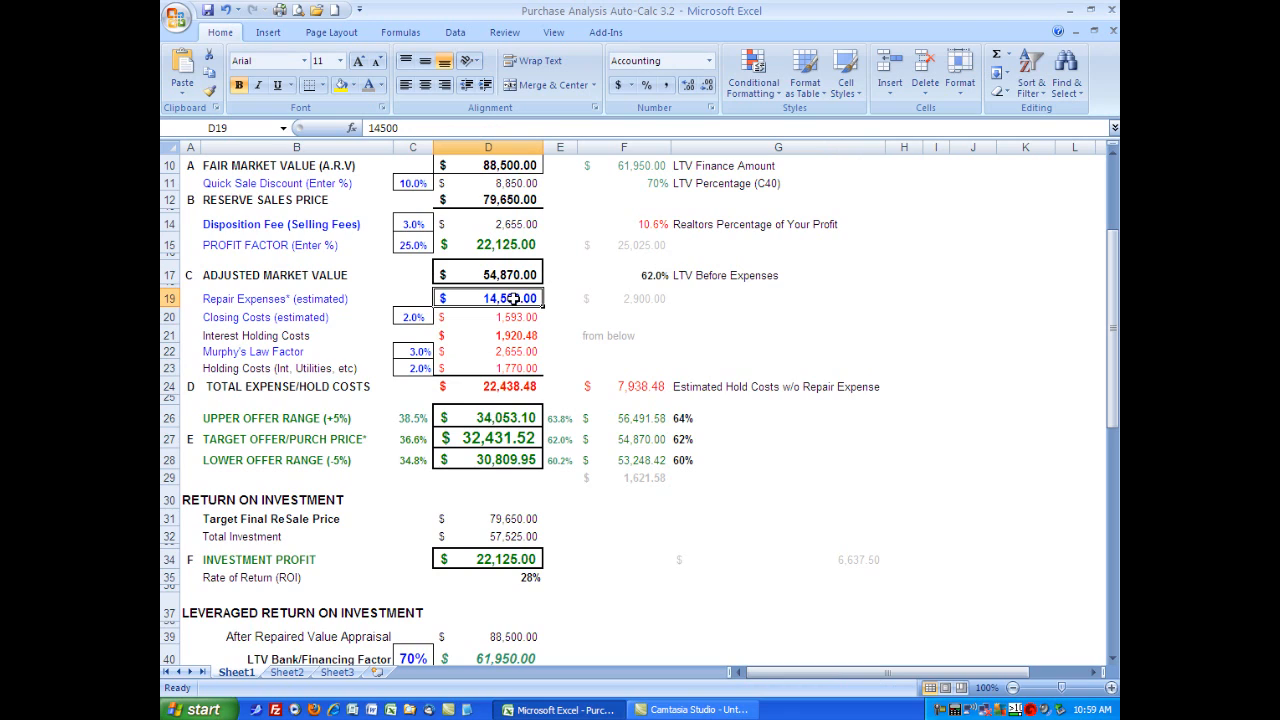
left_click(632, 387)
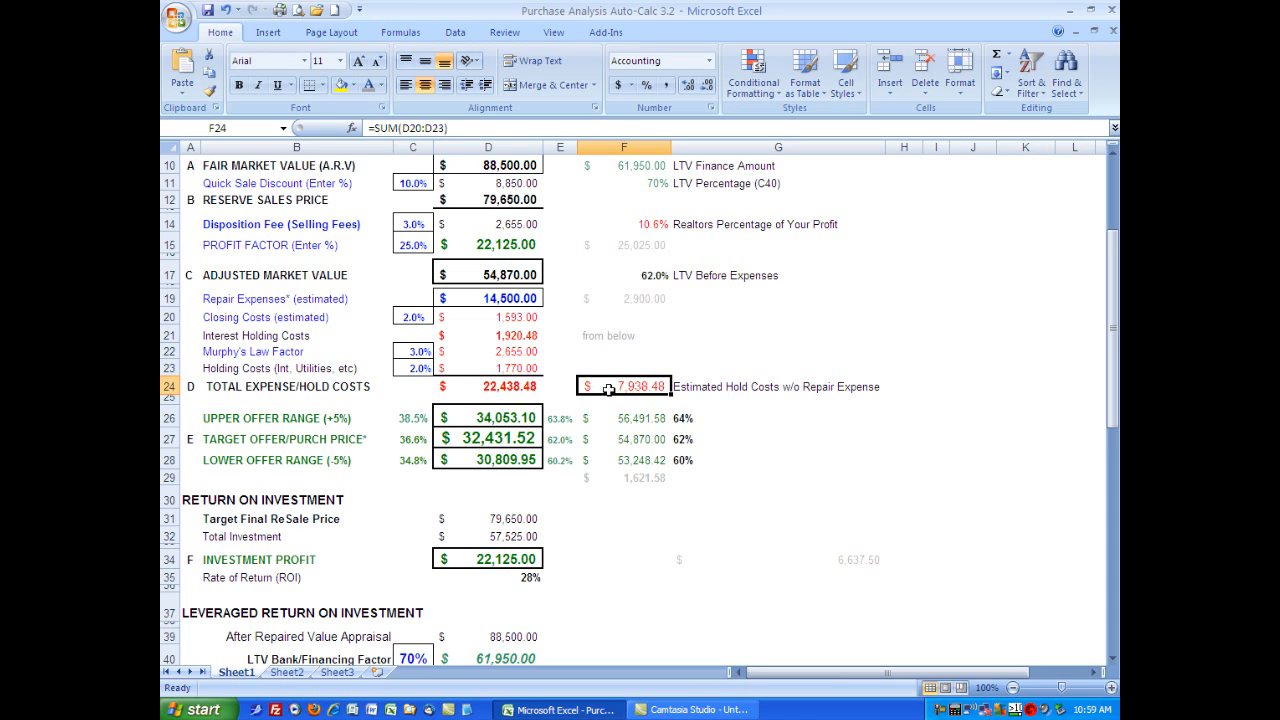
Review the upper, target and lower offer prices in D26 to D28
left_click(474, 420)
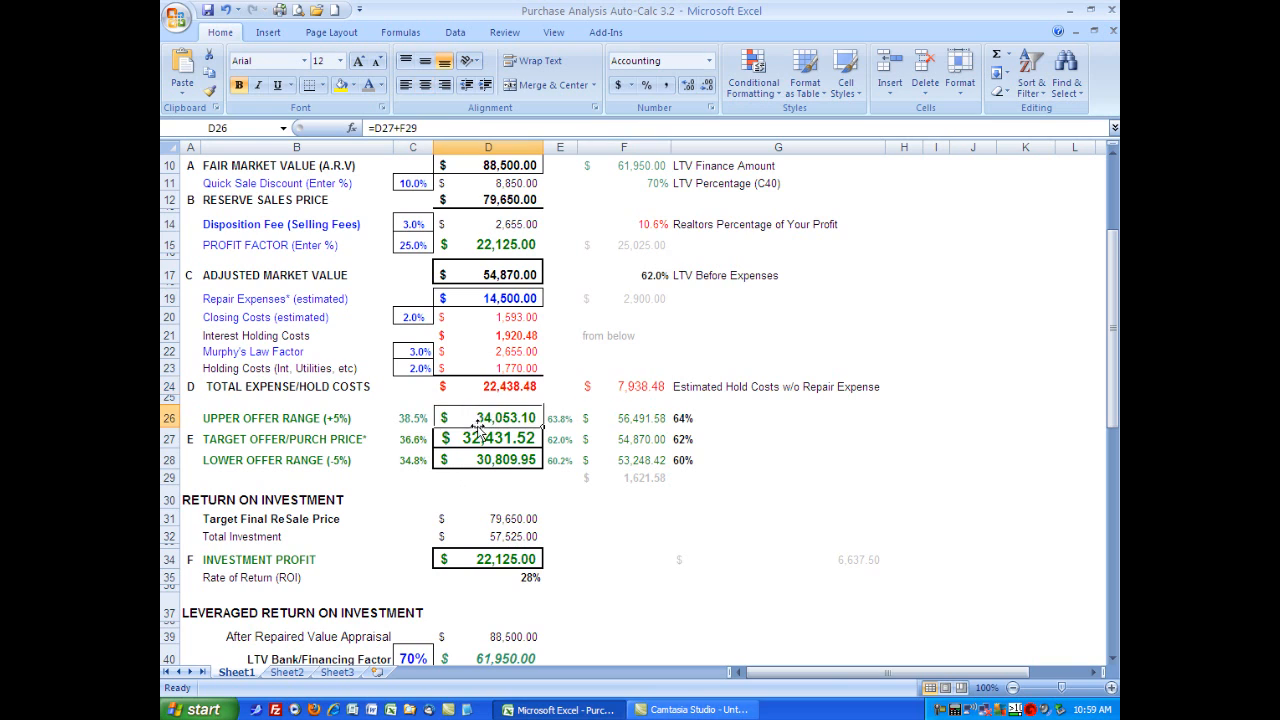
left_click(480, 439)
left_click(481, 460)
left_click(485, 421)
Review the fair market value in D10, the quick sale discount in row 11 and the disposition fee in C14
scroll(418, 443, "up", 1)
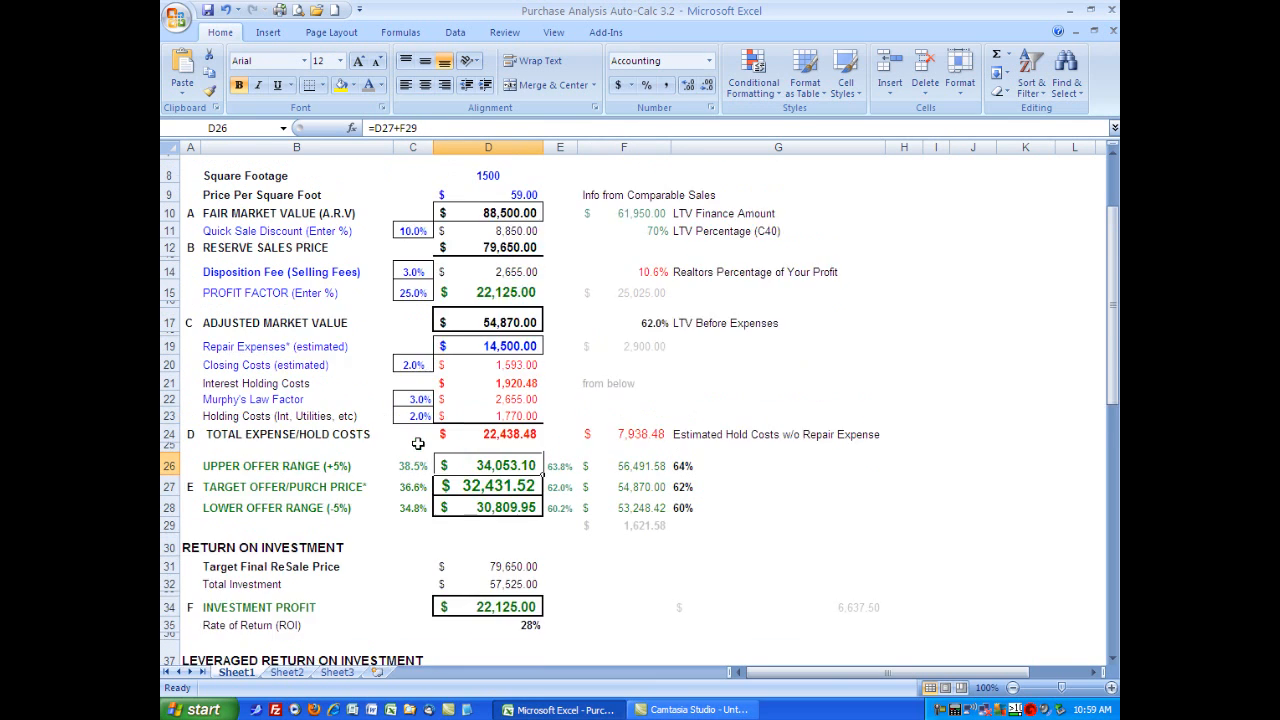
scroll(418, 443, "up", 1)
left_click(473, 240)
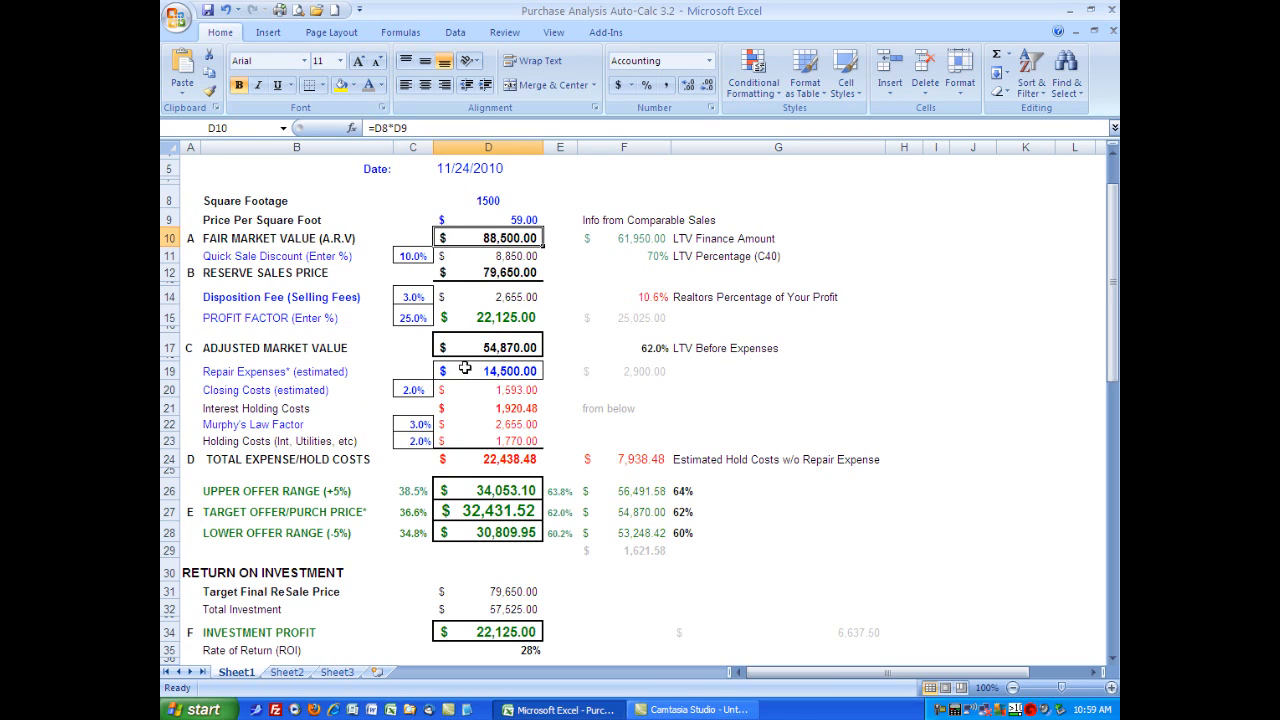
left_click(410, 256)
left_click(410, 297)
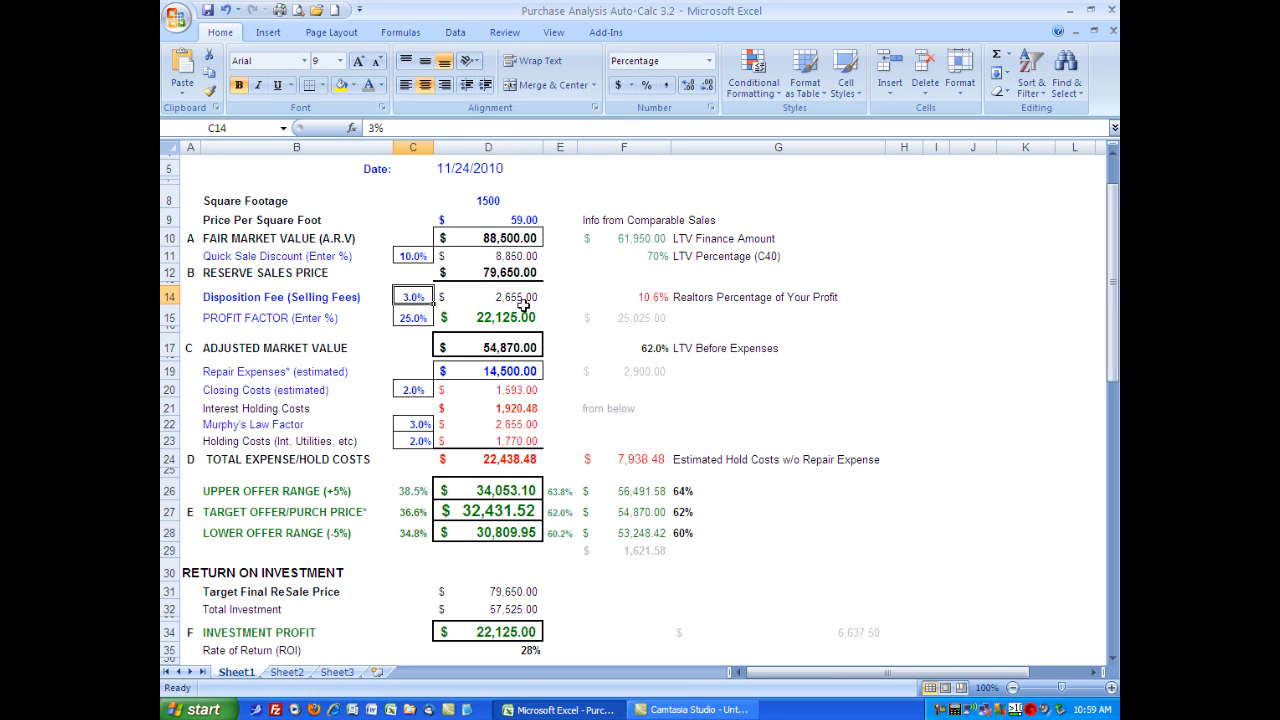
left_click(508, 258)
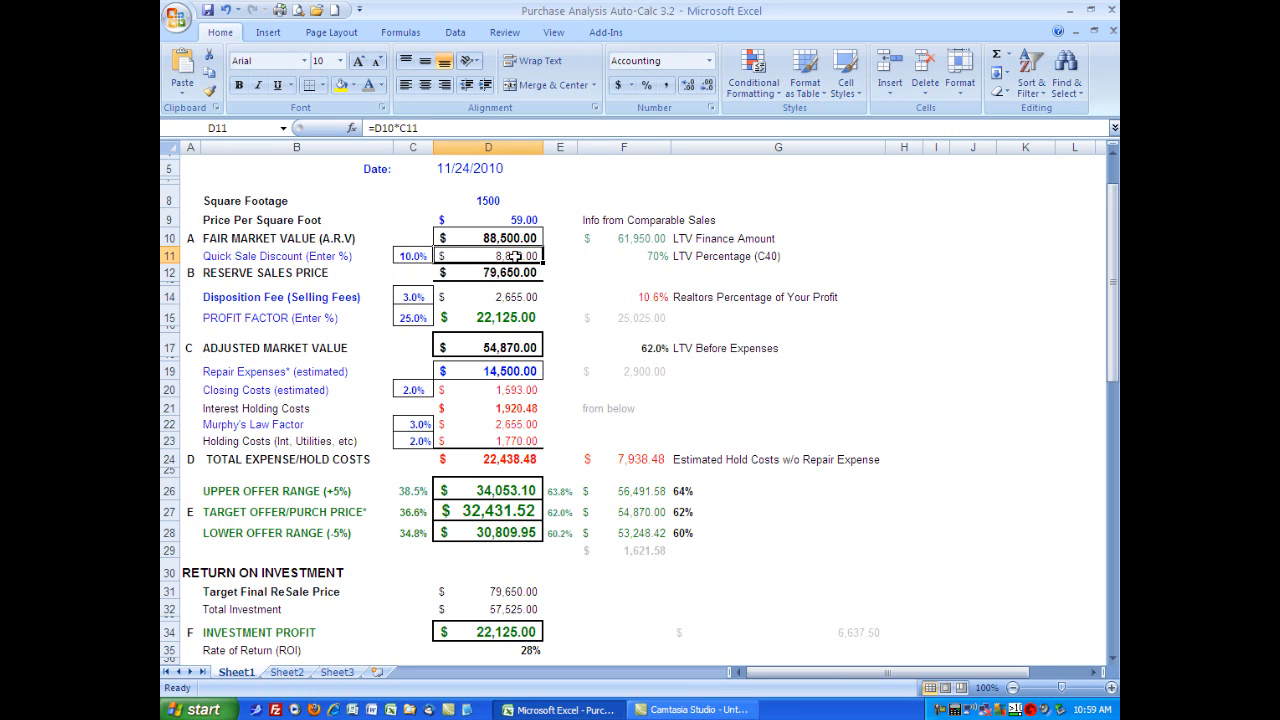
Set the quick sale discount in C11 to 5%
left_click(410, 257)
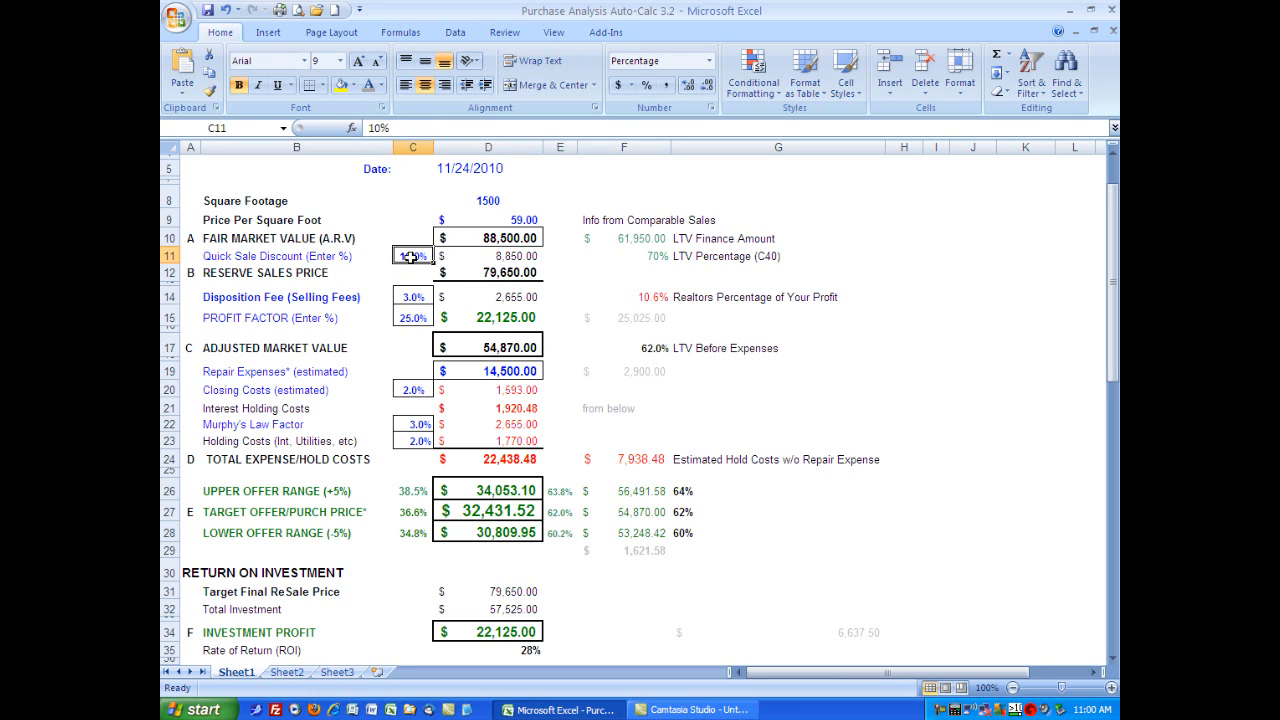
type("5")
key("Return")
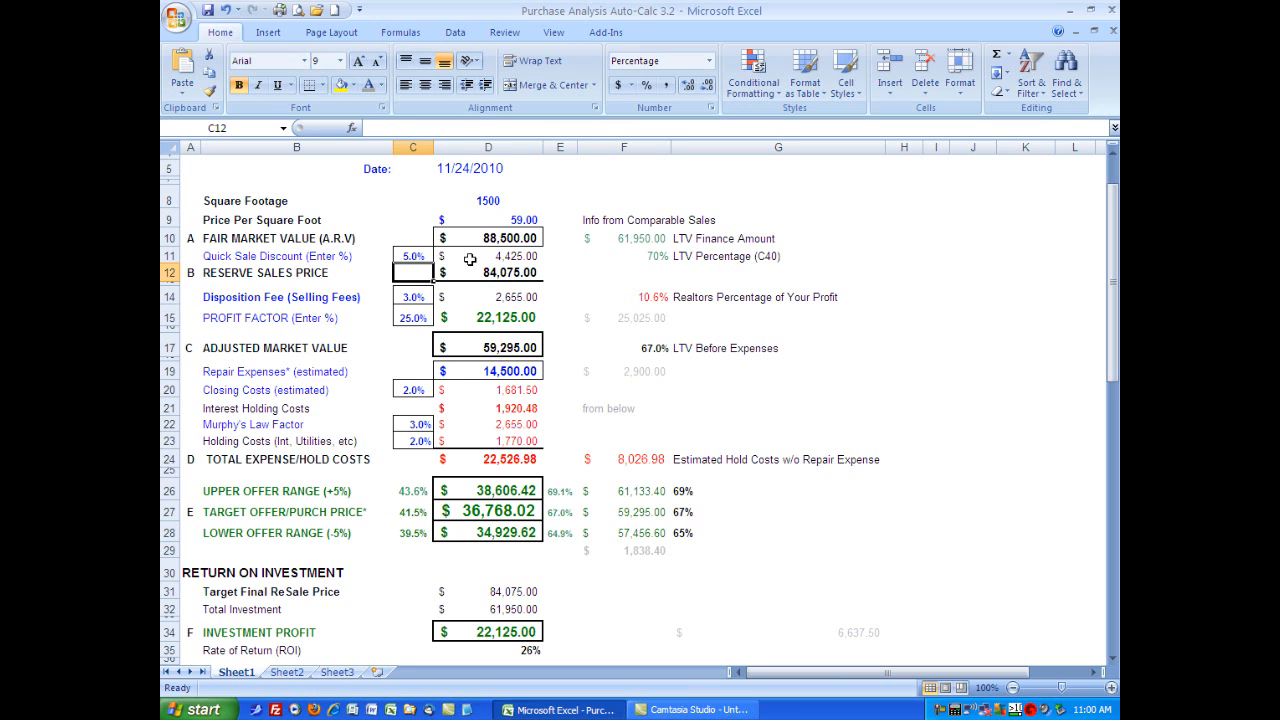
Set the quick sale discount in C11 to 10%
left_click(408, 255)
type("10")
key("Return")
scroll(405, 442, "down", 1)
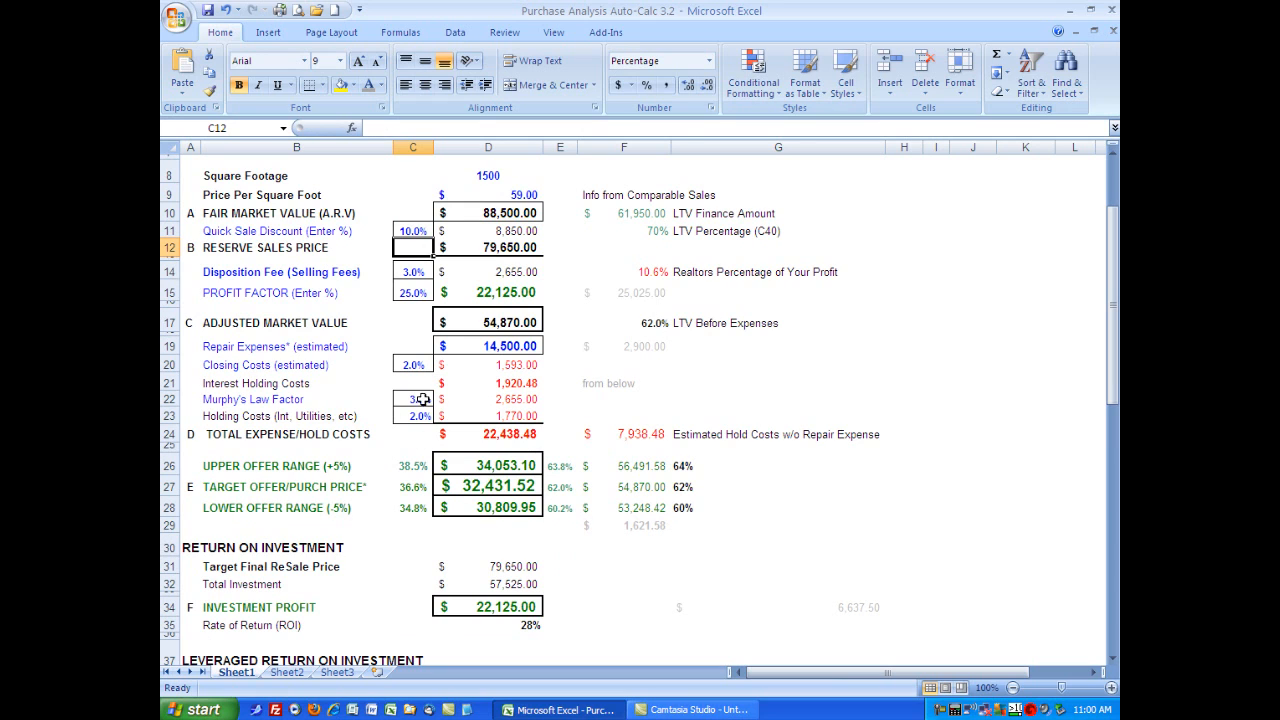
scroll(417, 454, "down", 1)
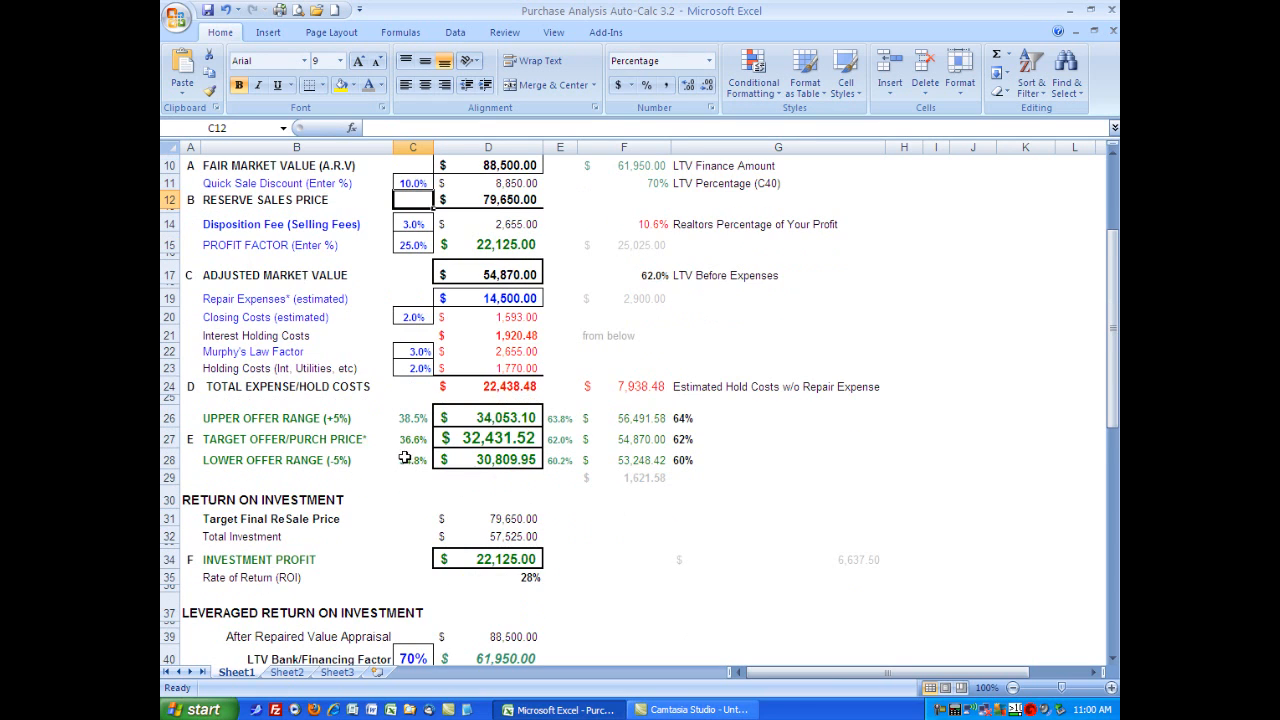